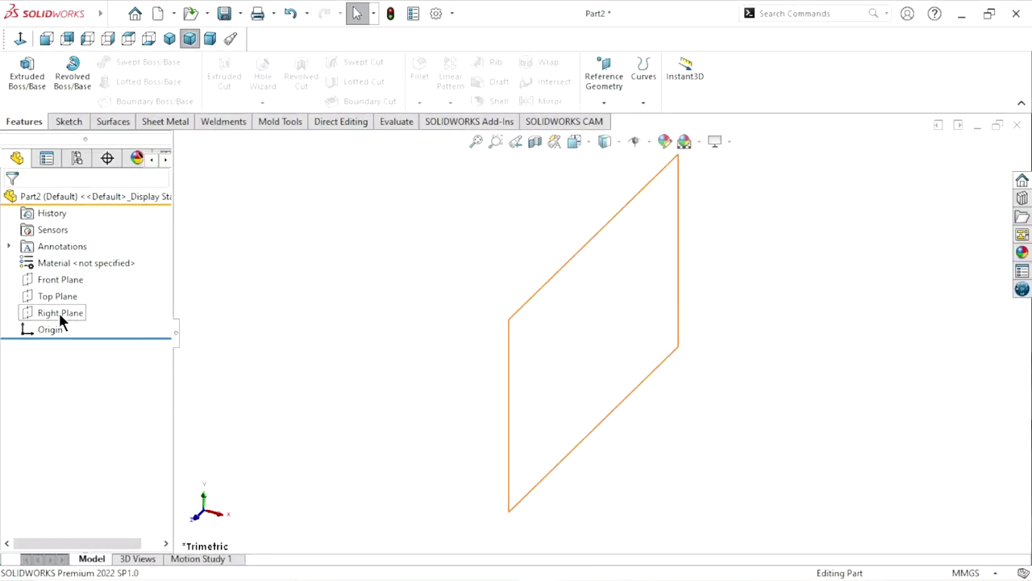
Select the Right Plane in the FeatureManager design tree
click(59, 312)
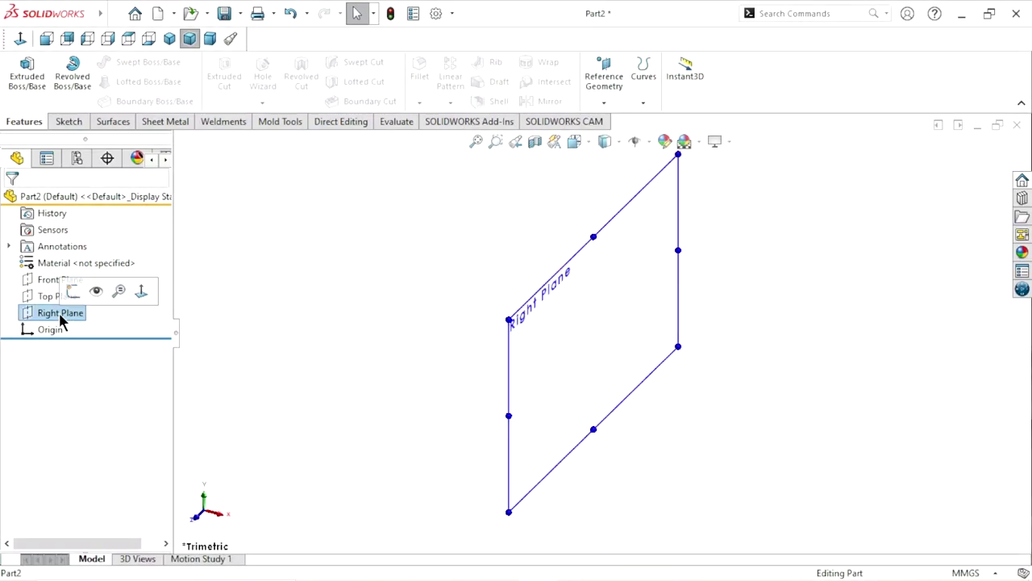
Sketch a six-sided polygon centred on the origin of the Right Plane and make its left edge vertical
click(72, 292)
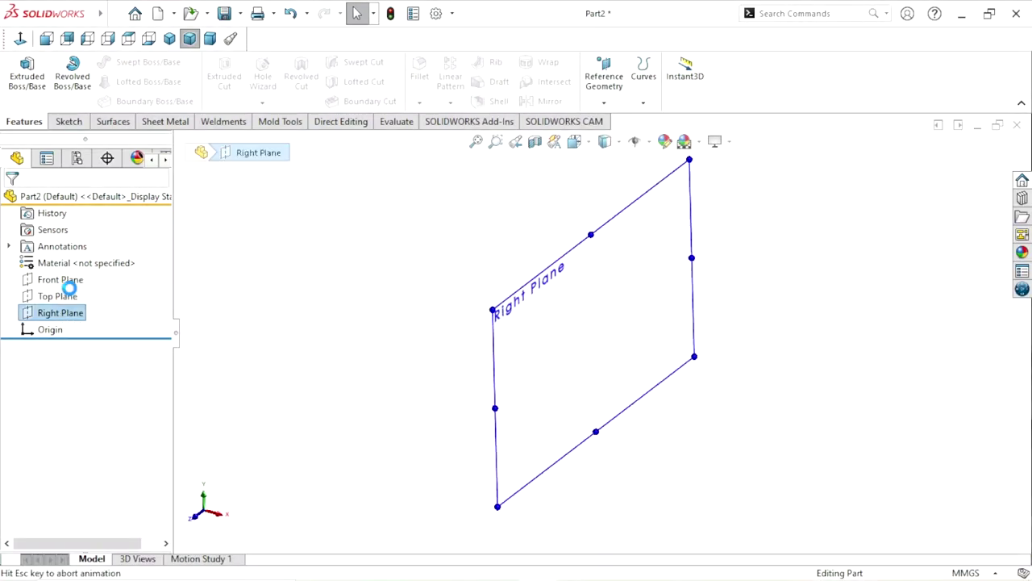
click(275, 291)
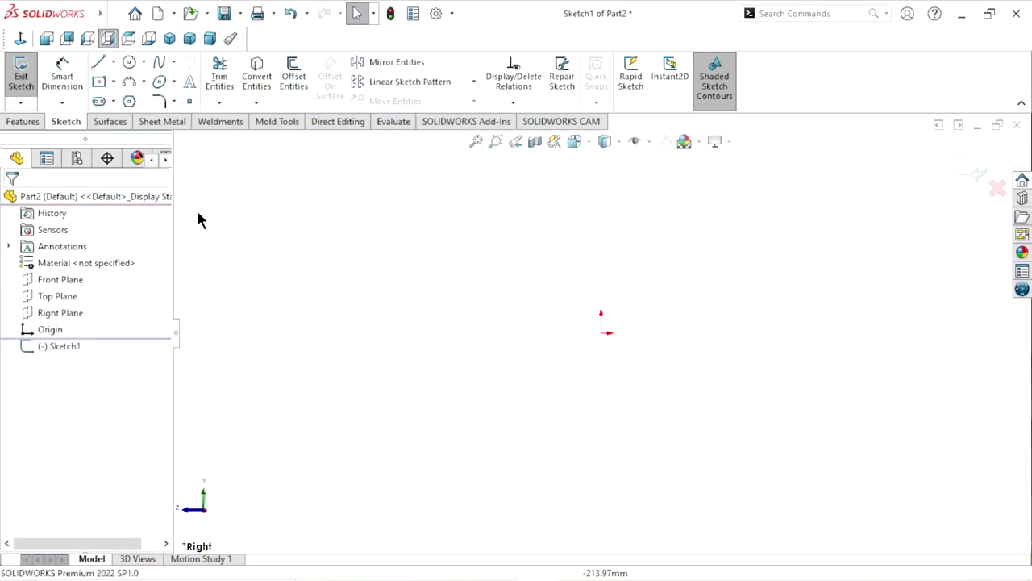
click(129, 101)
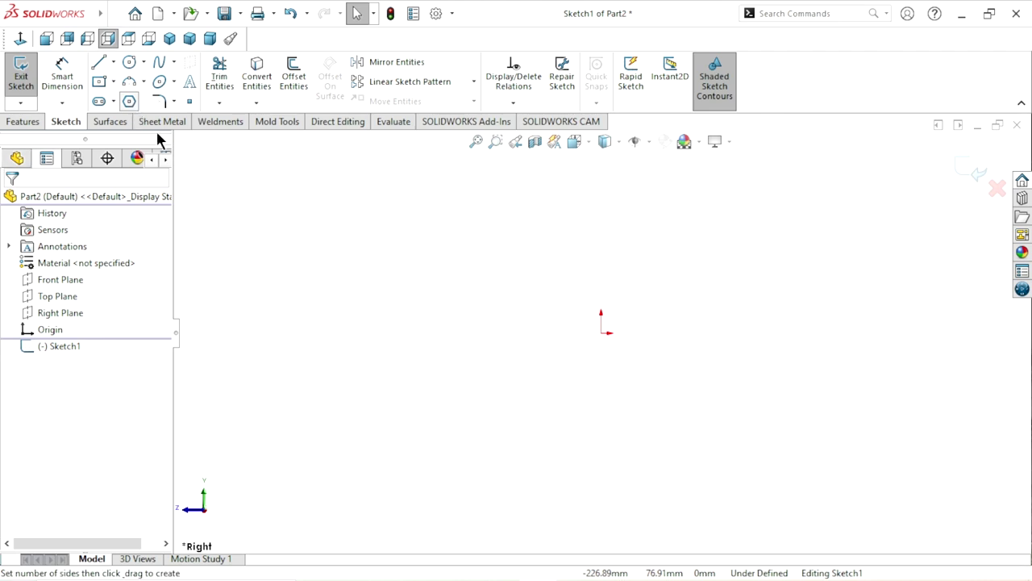
click(601, 332)
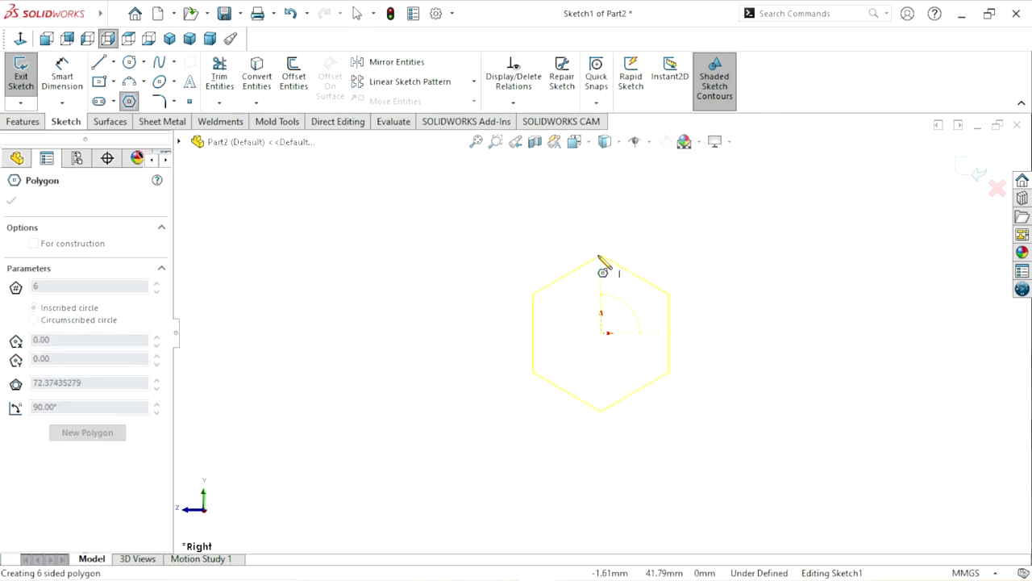
click(601, 257)
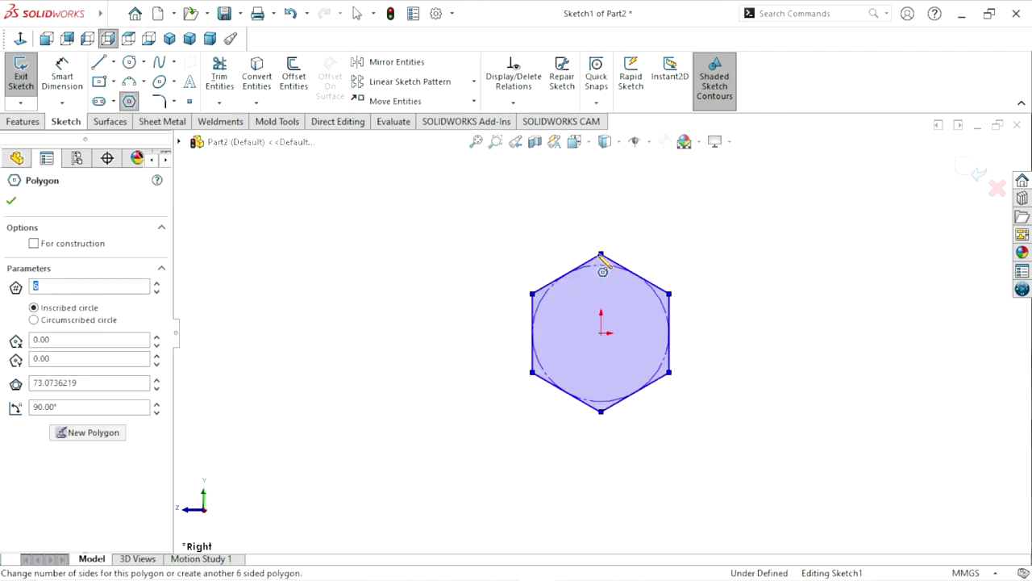
right_click(422, 257)
click(423, 263)
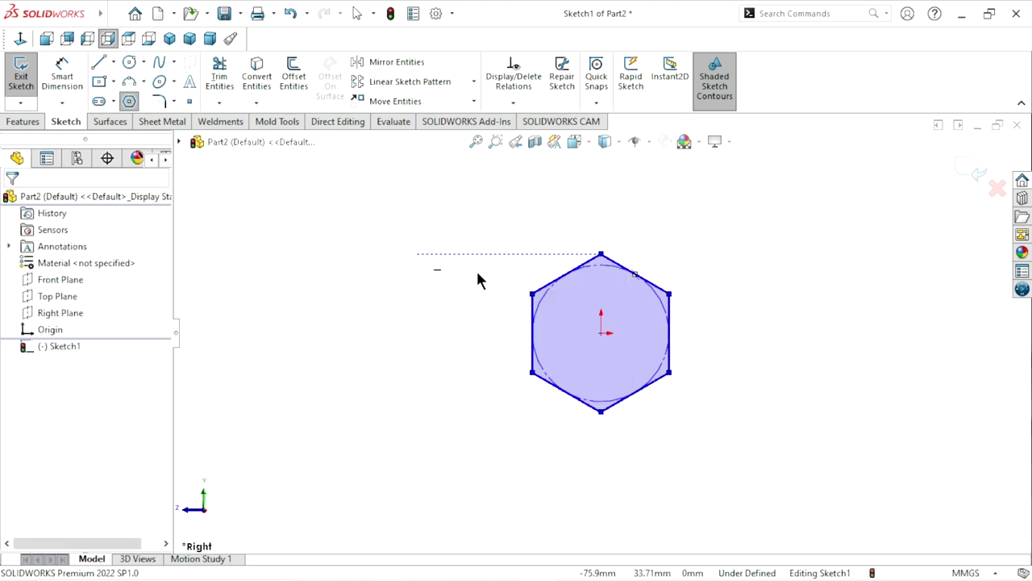
click(533, 347)
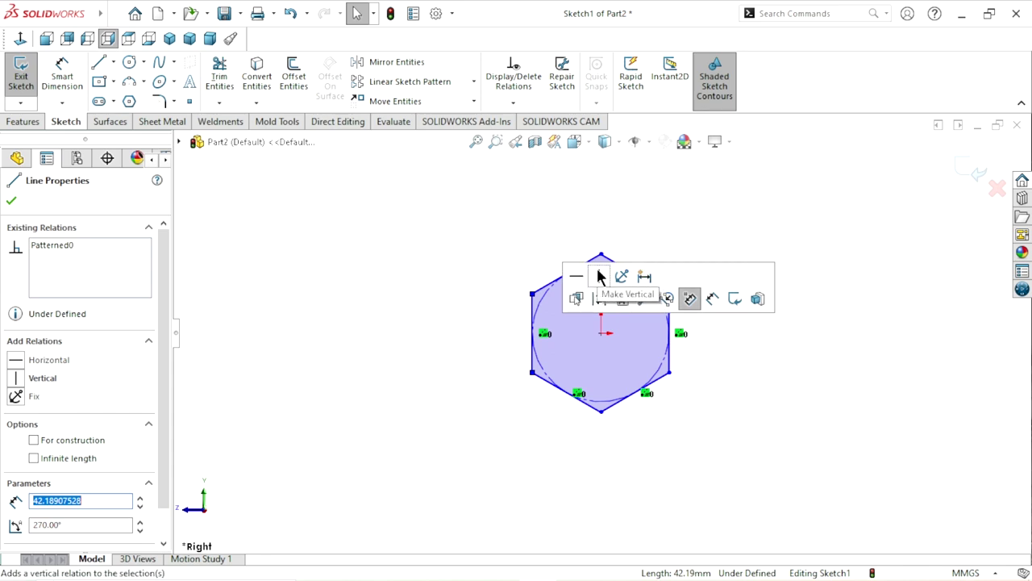
click(598, 275)
Dimension the hexagon 30 mm across its flats, fully defining the sketch
click(12, 200)
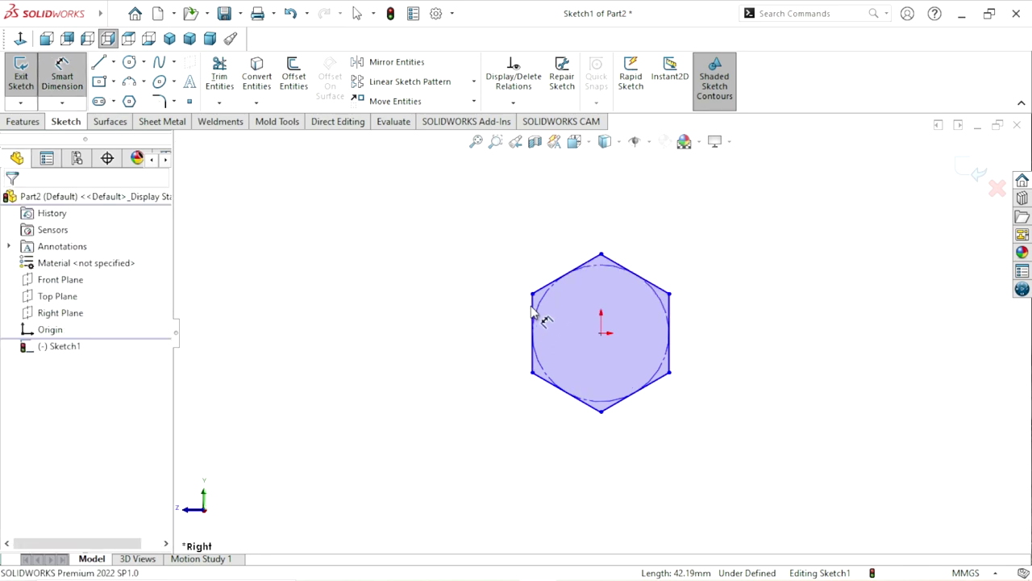
click(669, 321)
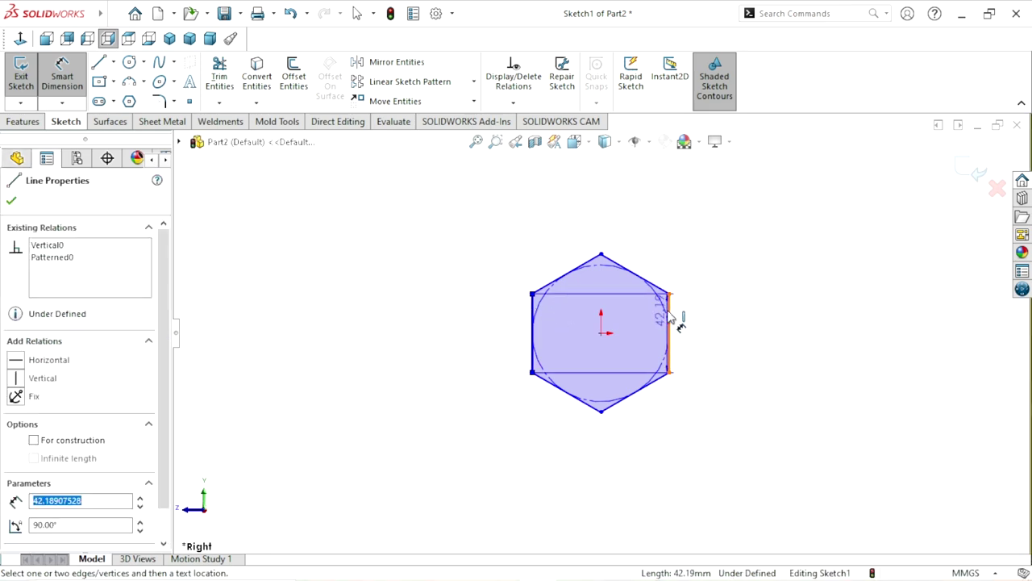
click(532, 315)
click(595, 209)
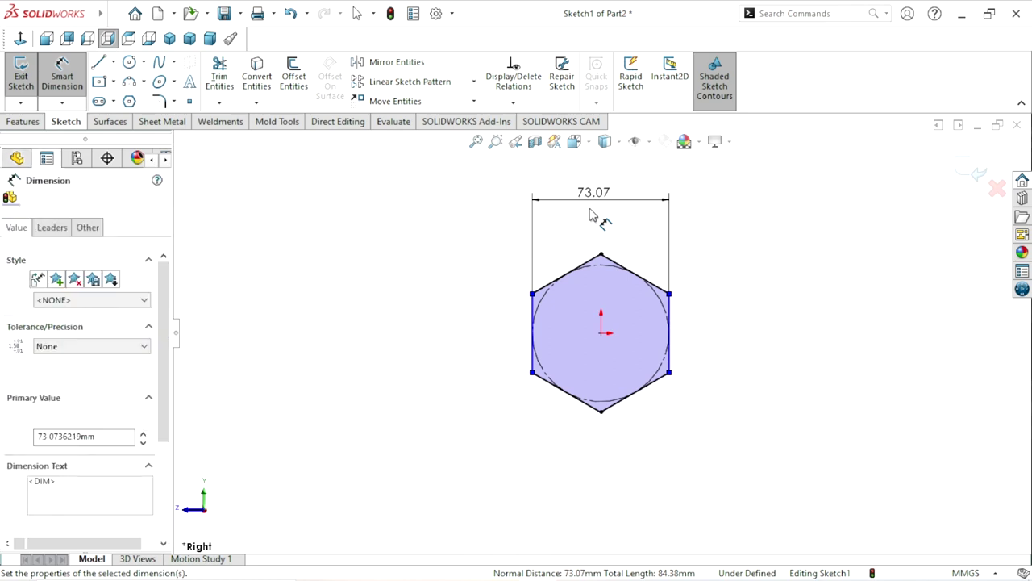
text(30)
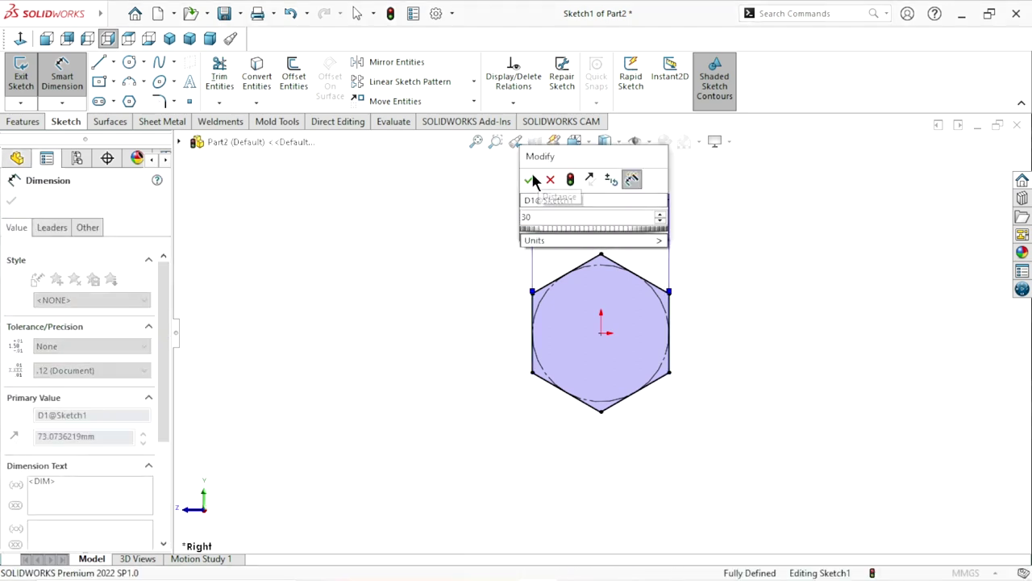
click(529, 179)
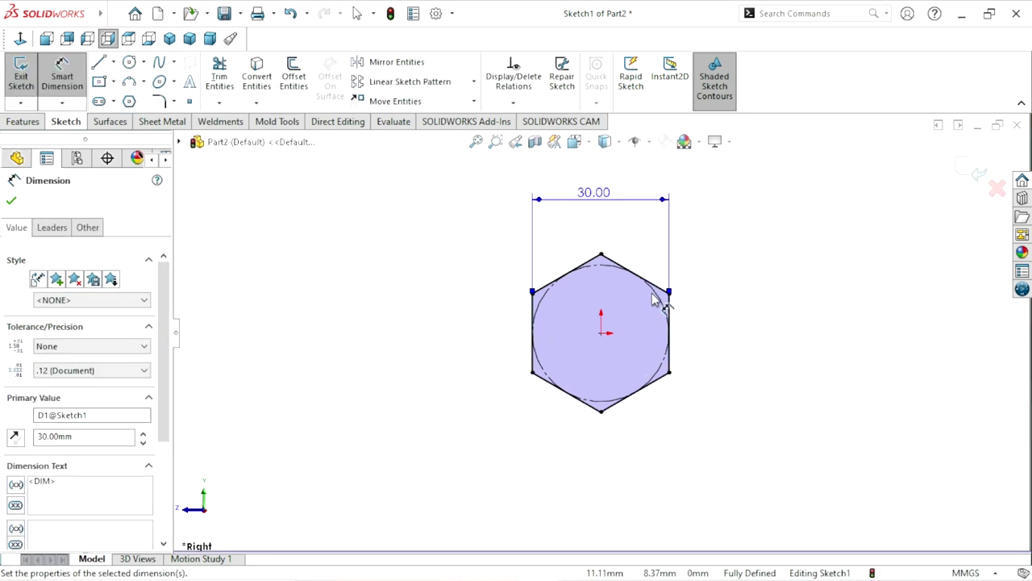
scroll(657, 297, down, 1)
drag(591, 176, 591, 196)
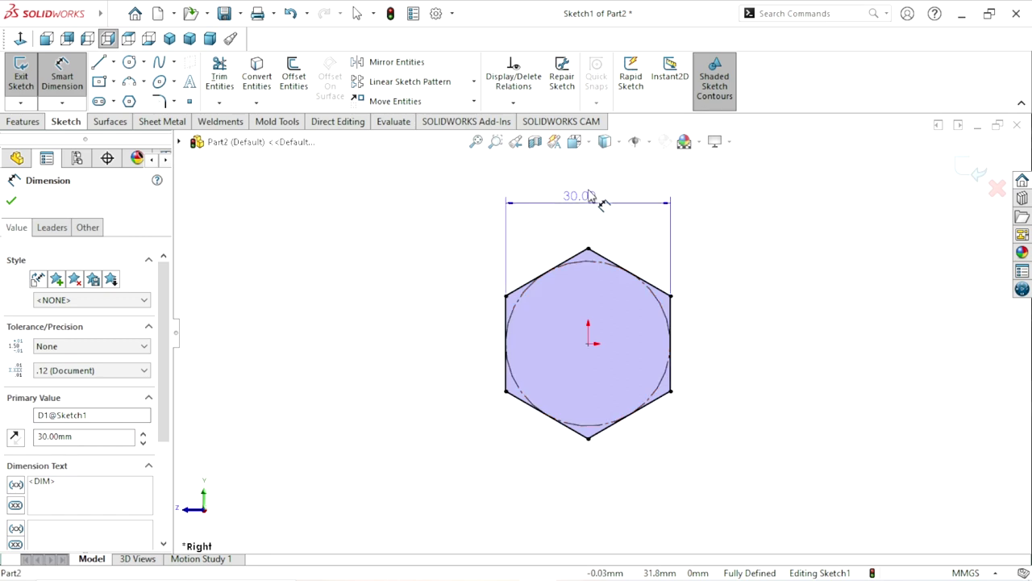
click(17, 204)
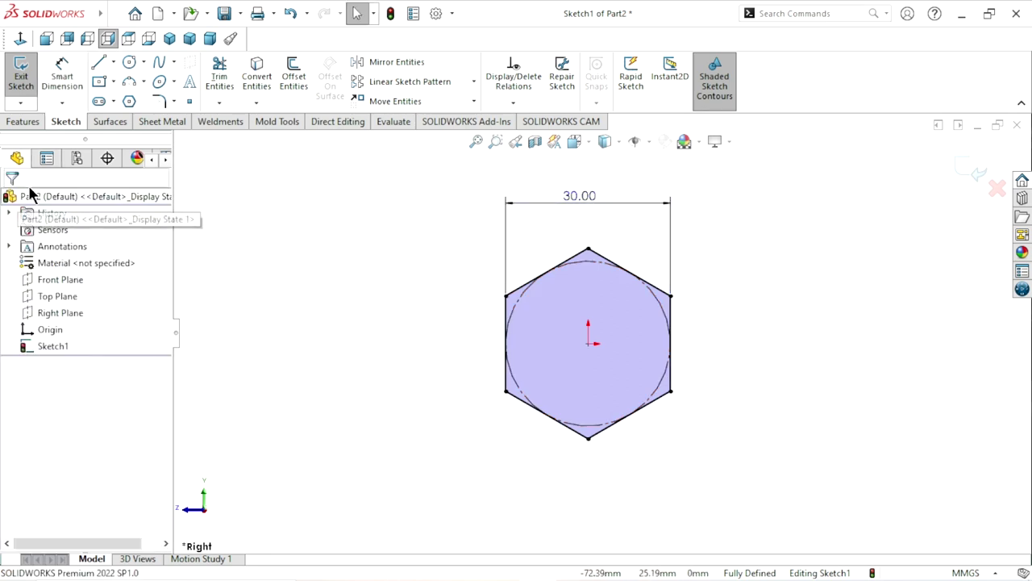
click(33, 121)
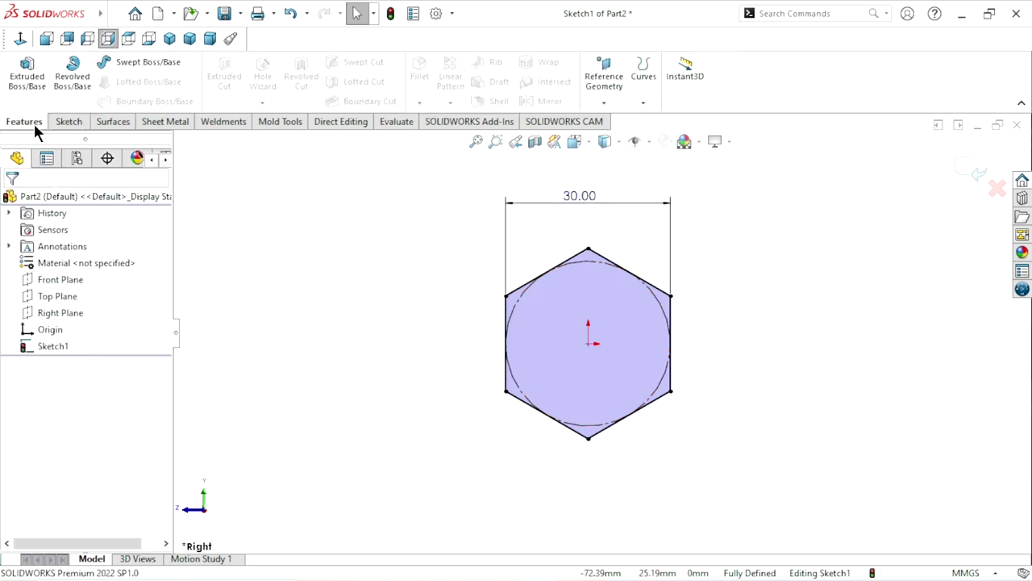
Extrude the hexagon 20 mm with Mid Plane end condition into Boss-Extrude1
click(38, 83)
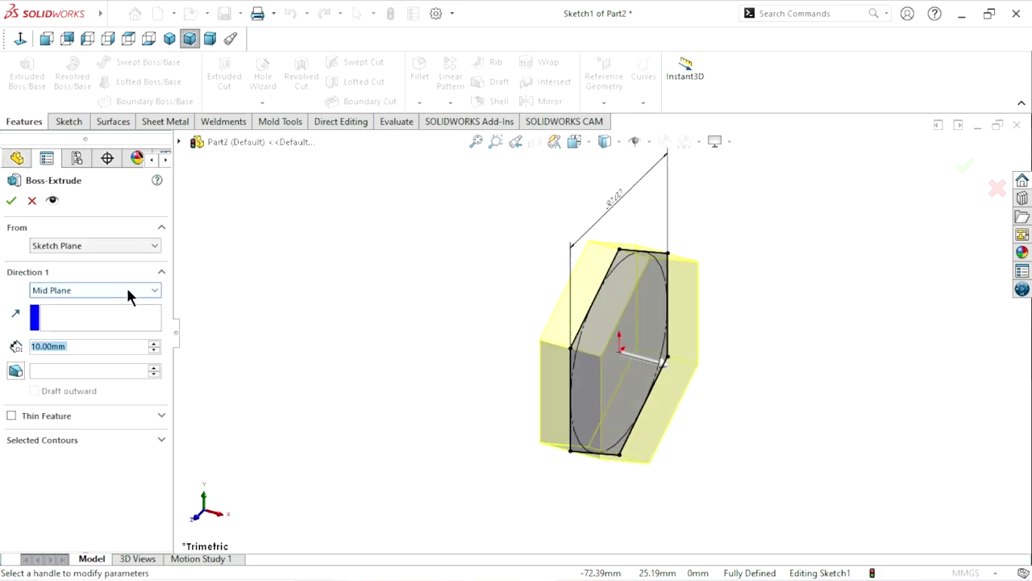
text(20)
key(Return)
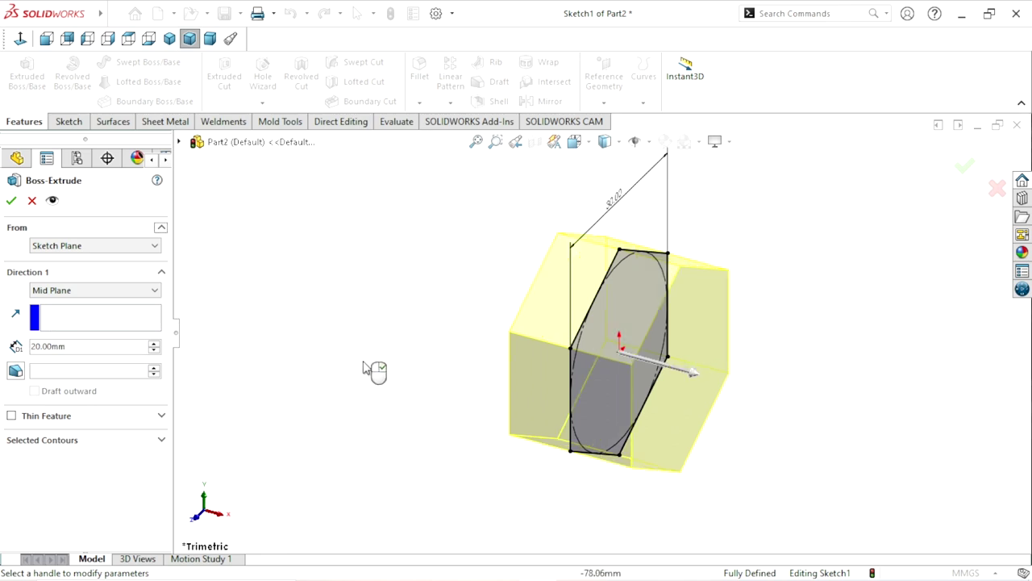
click(94, 291)
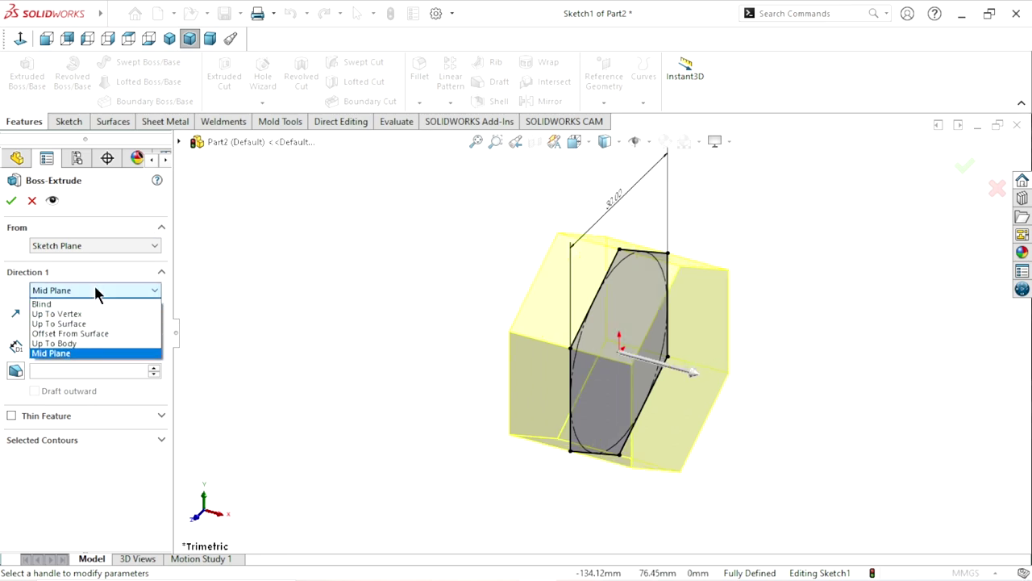
click(90, 353)
click(11, 202)
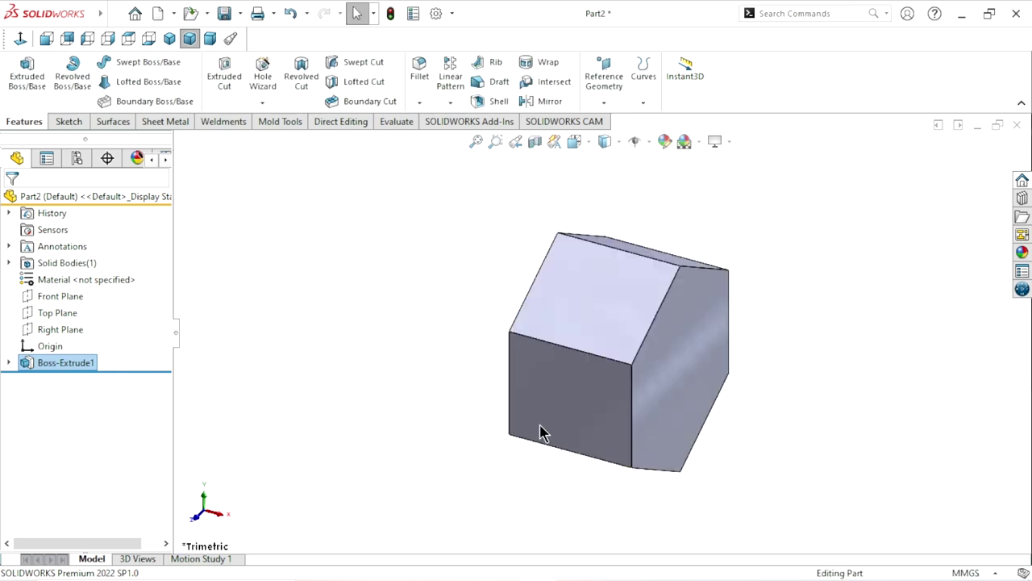
click(710, 347)
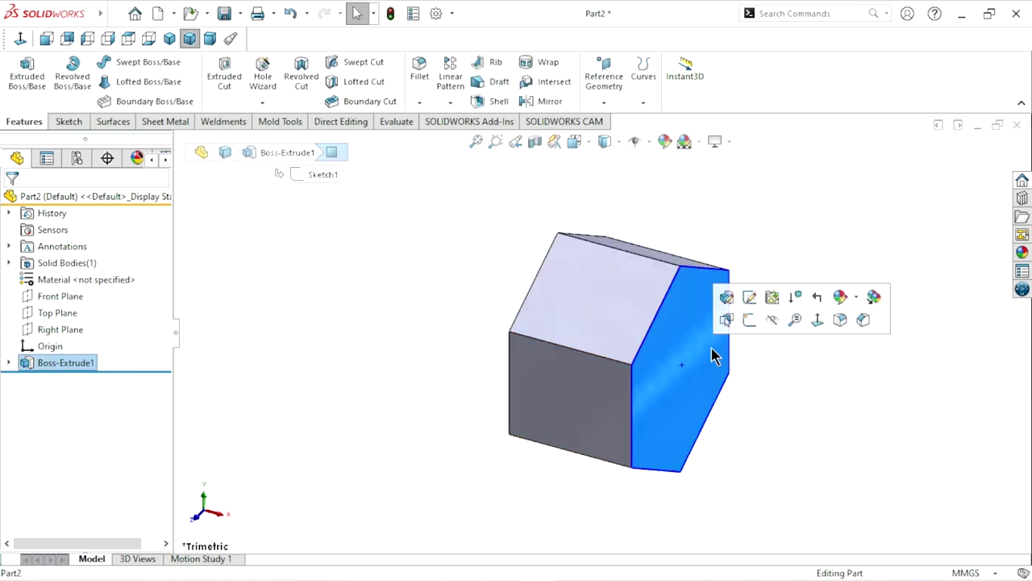
Start a sketch on the hex end face and draw a circle centred on the origin
click(749, 320)
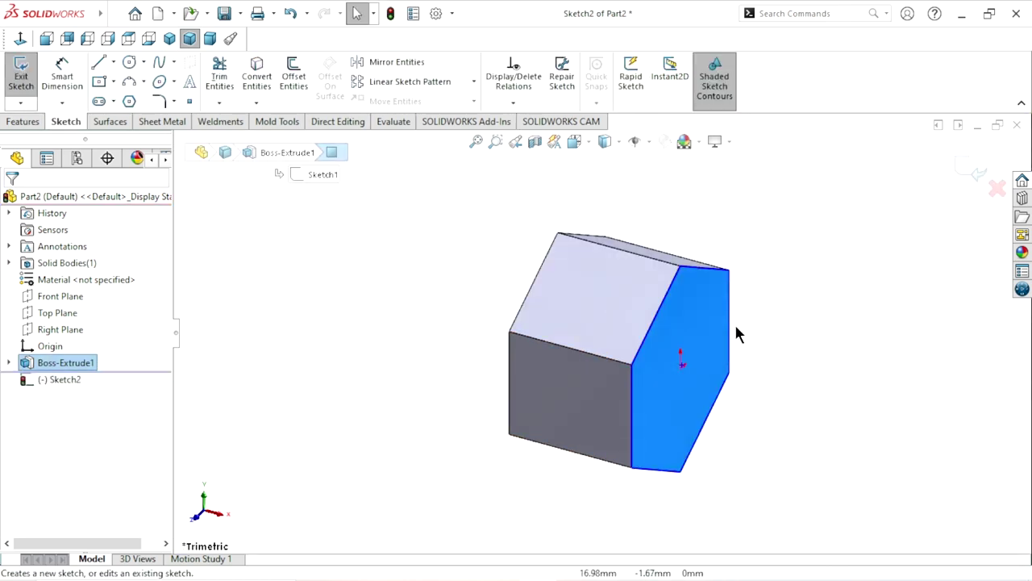
click(20, 39)
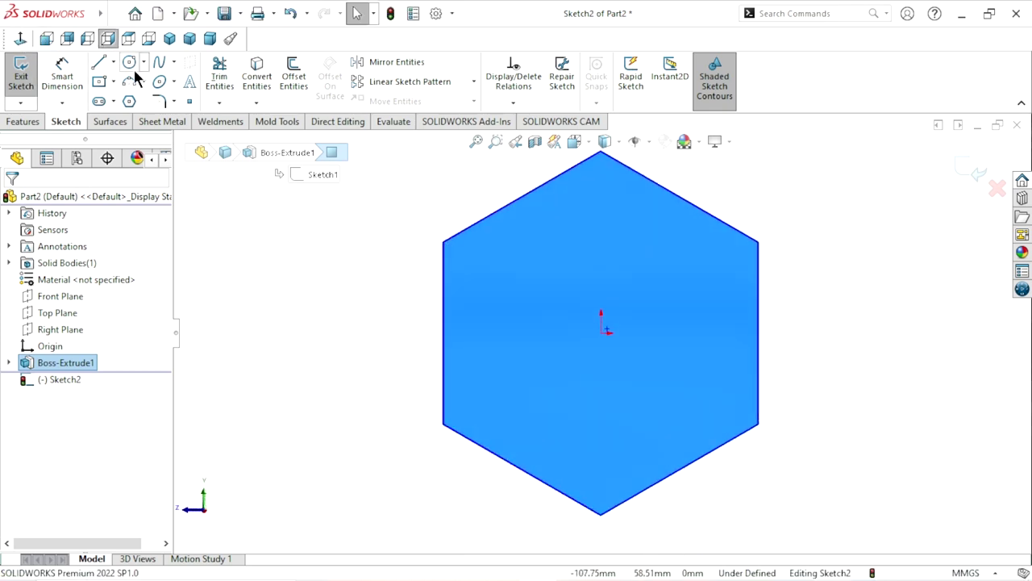
click(129, 63)
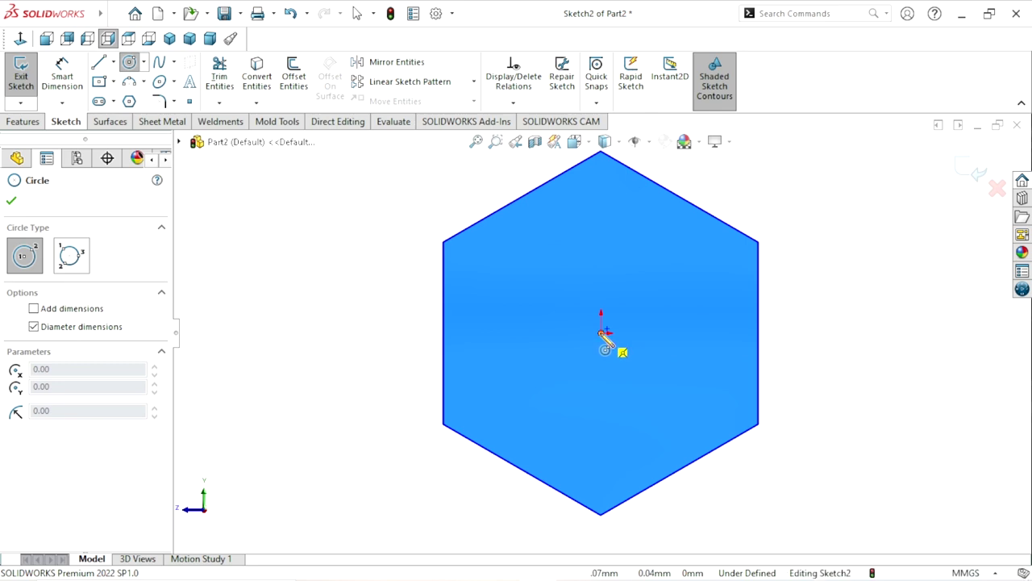
click(602, 333)
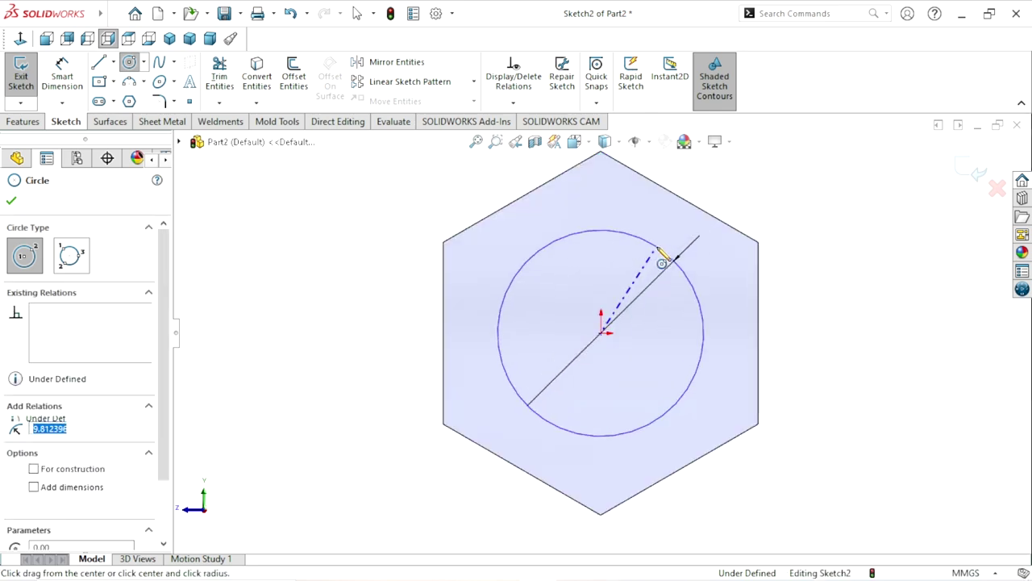
click(660, 255)
Dimension the circle to a 22 mm diameter
click(62, 85)
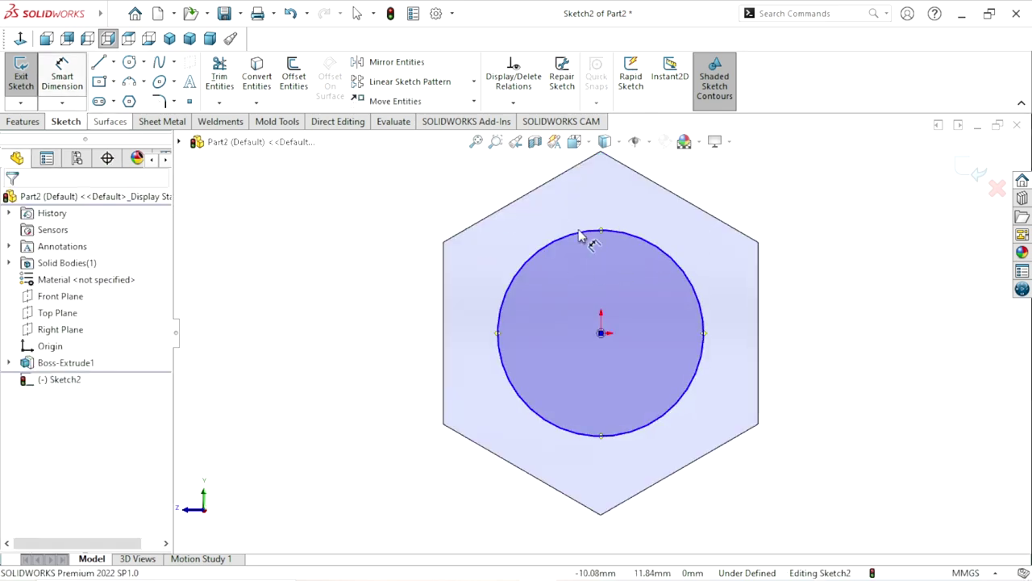
click(704, 332)
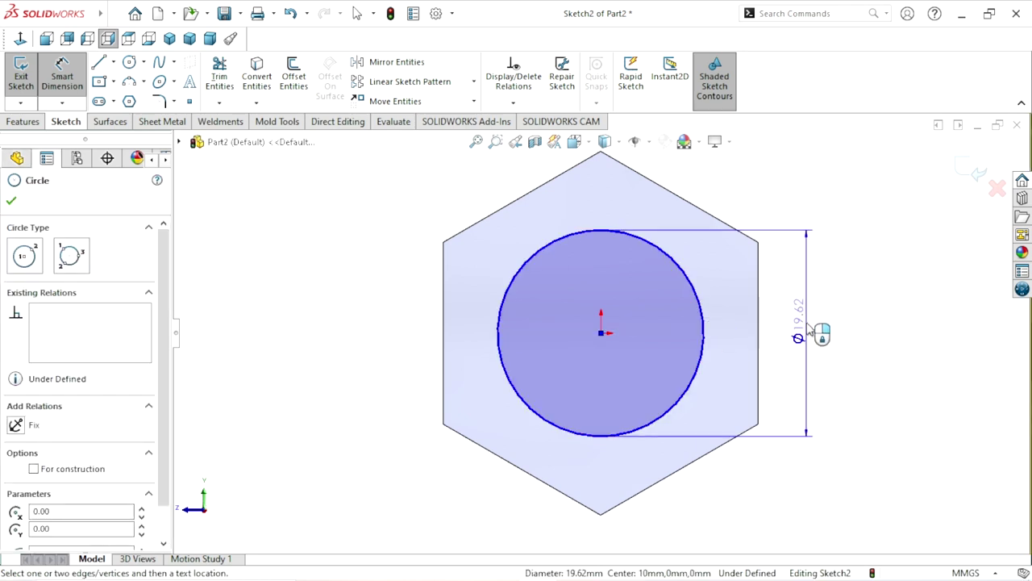
click(809, 329)
text(2)
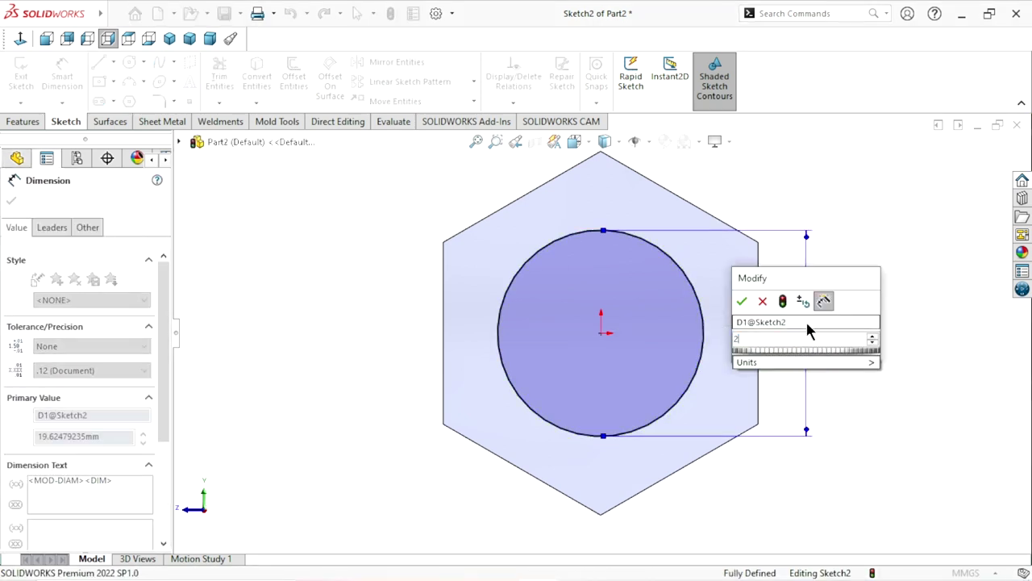
click(746, 307)
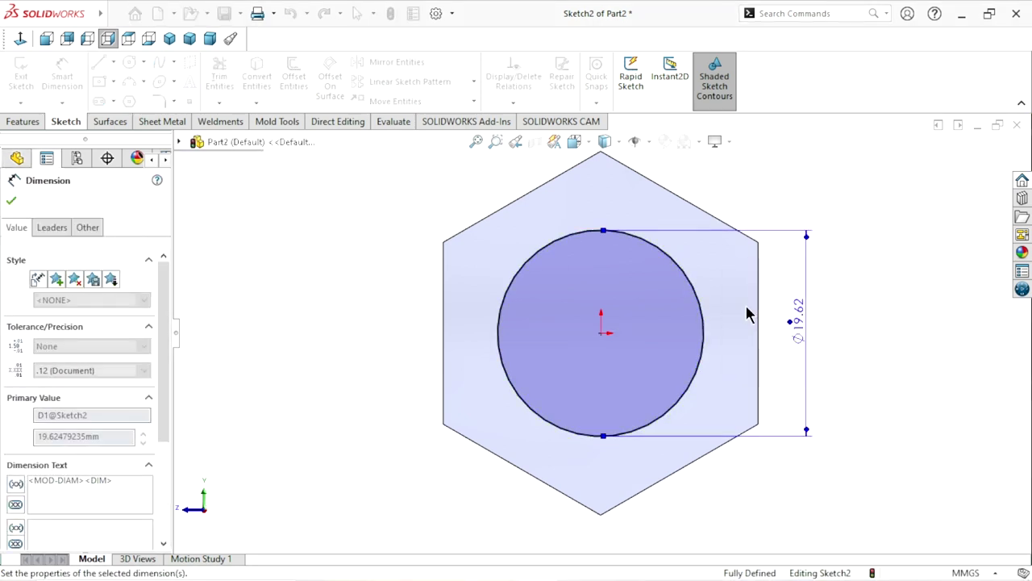
click(10, 201)
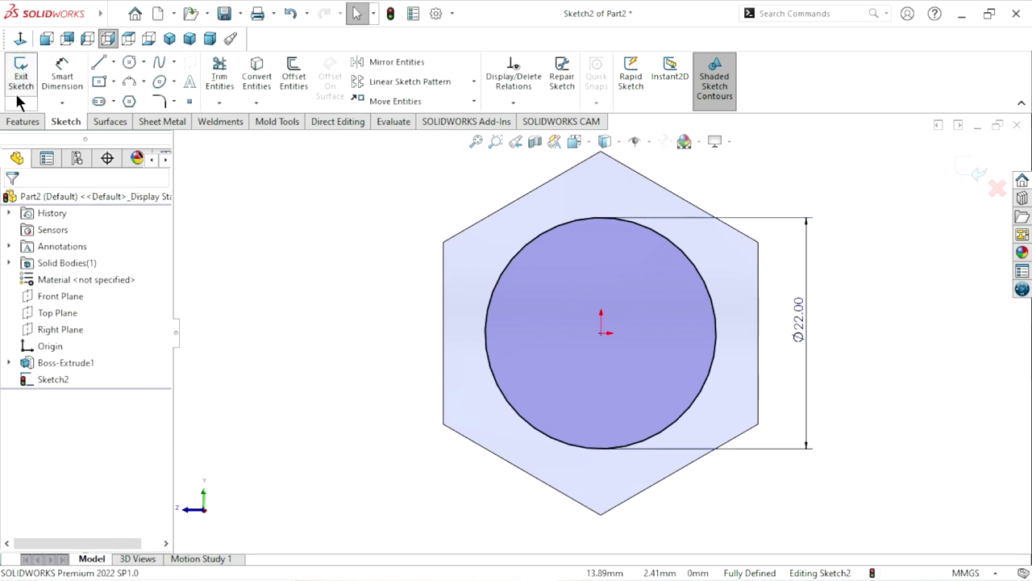
click(24, 122)
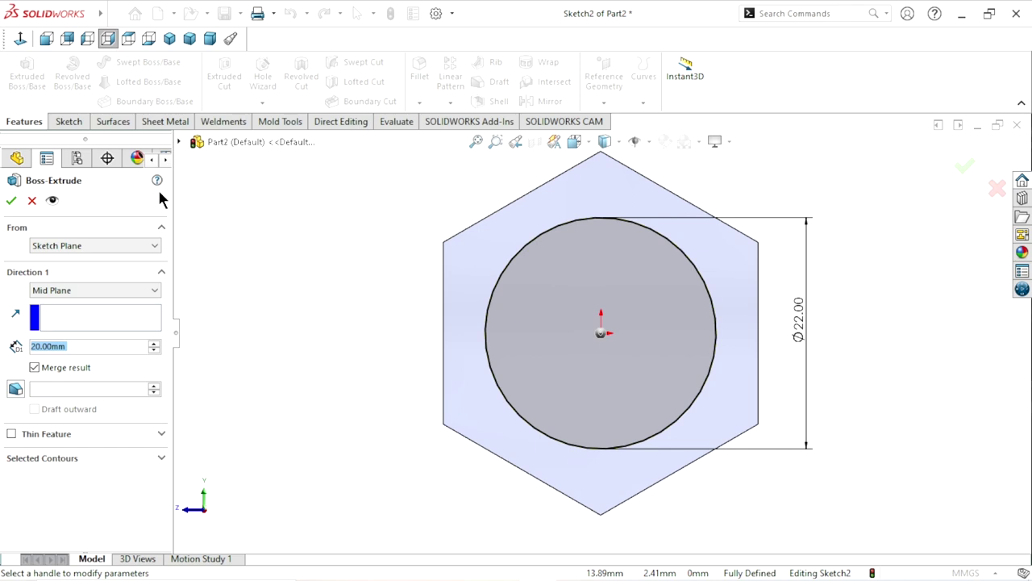
Extrude the 22 mm circle 20 mm Blind as Boss-Extrude2
click(78, 292)
click(81, 301)
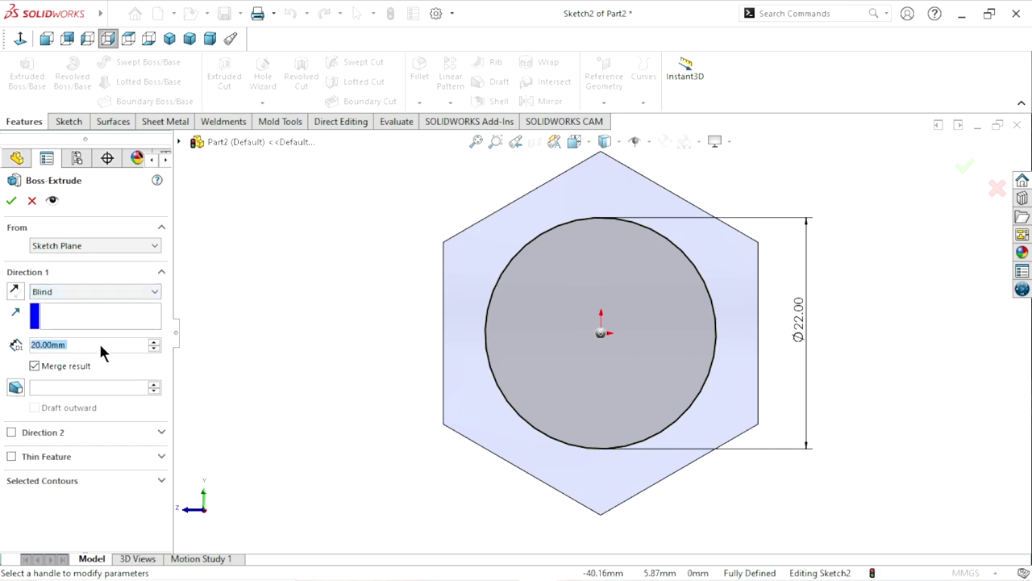
click(100, 345)
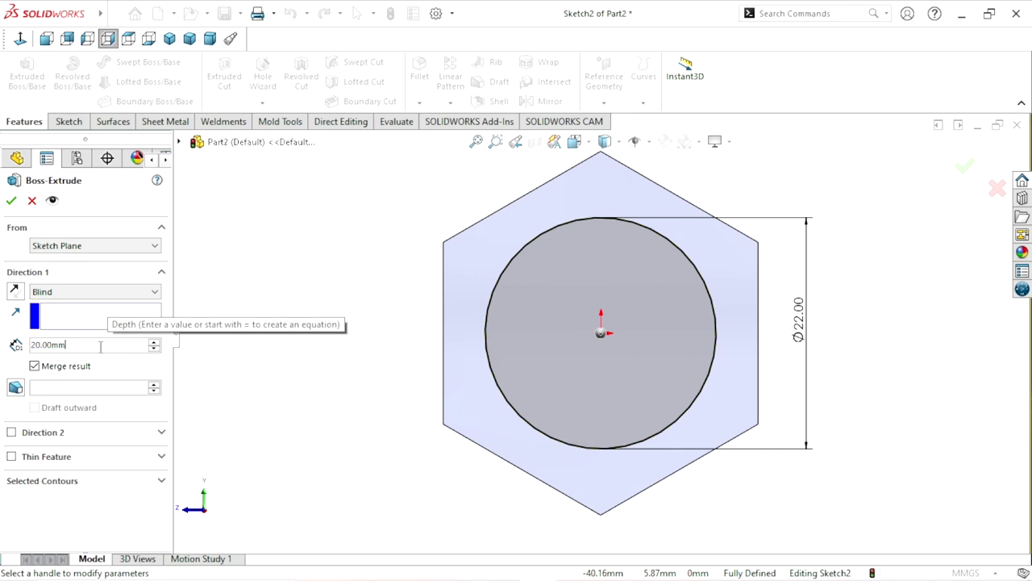
double_click(58, 334)
click(12, 205)
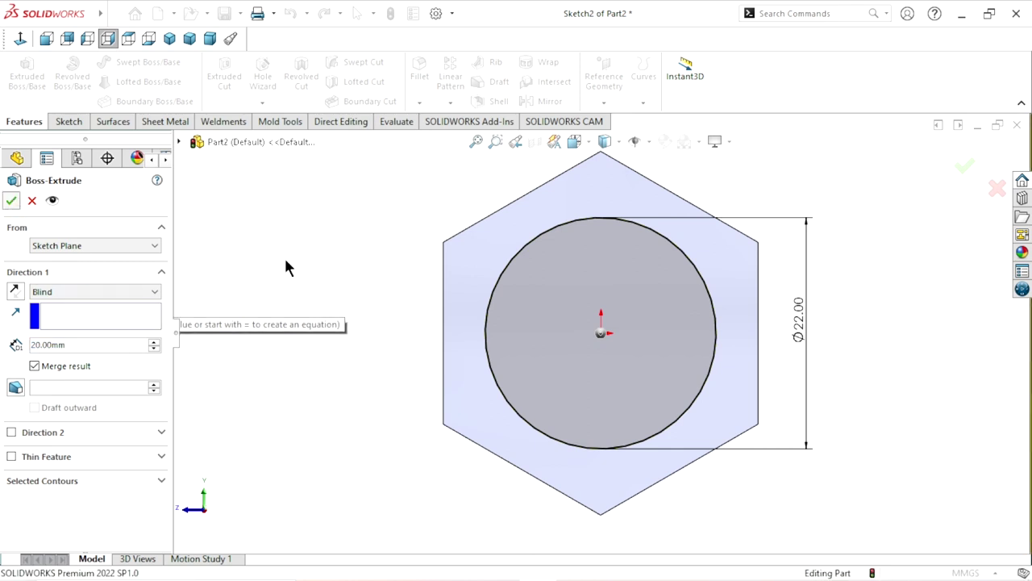
Switch to isometric view and orbit to show the hexagon's back face
middle_drag(299, 242, 418, 333)
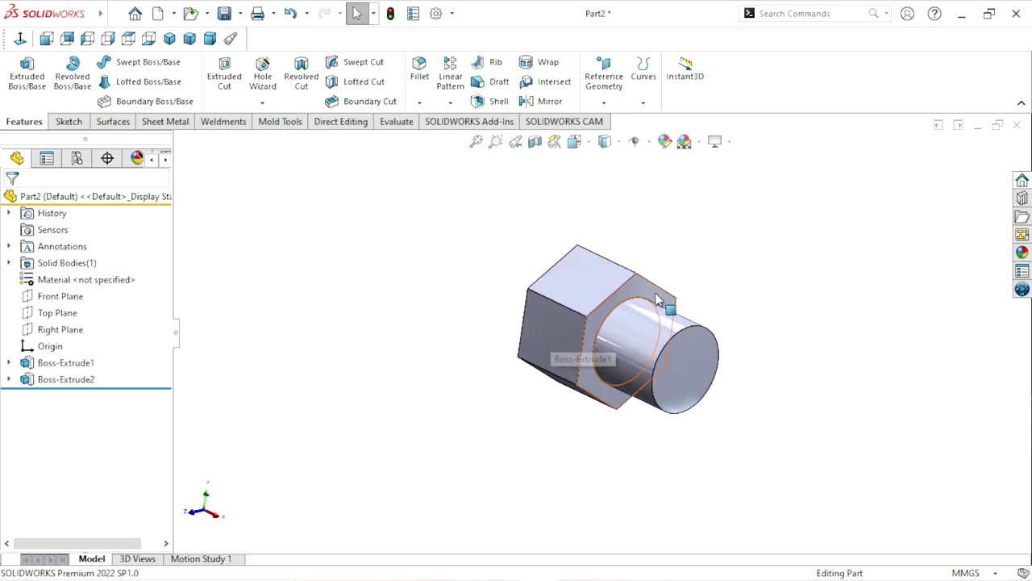
middle_drag(666, 270, 652, 274)
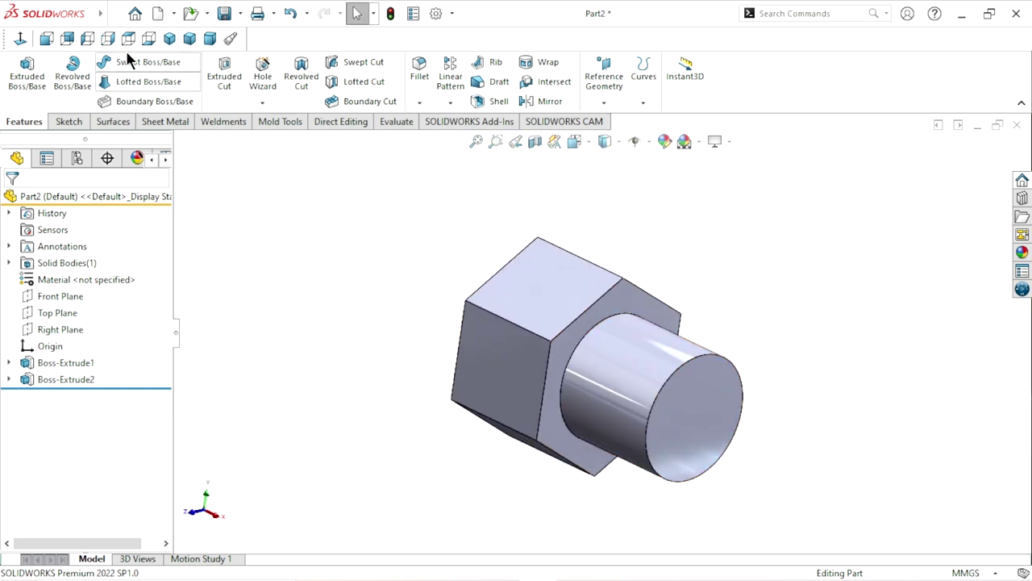
click(172, 40)
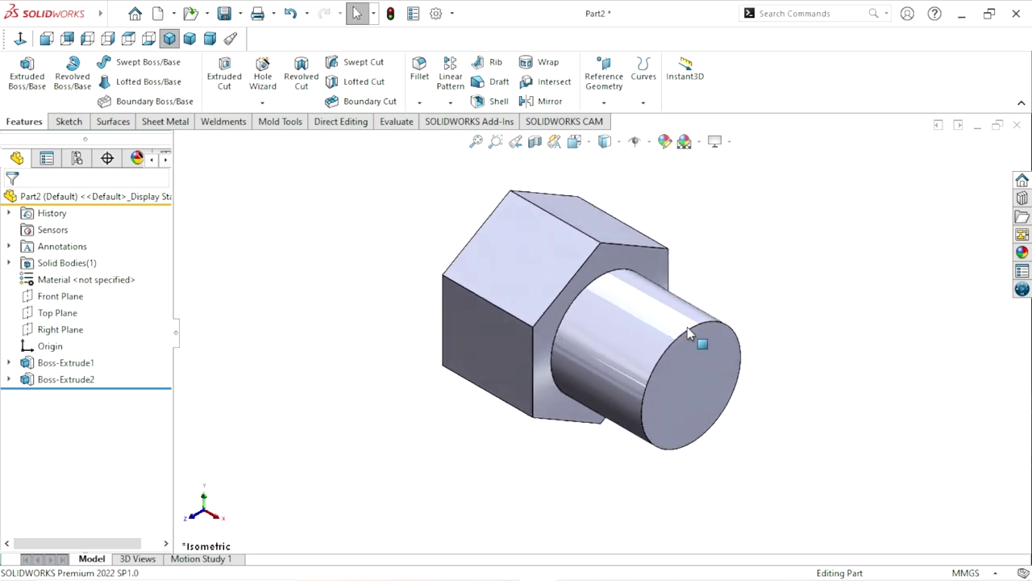
scroll(616, 278, down, 3)
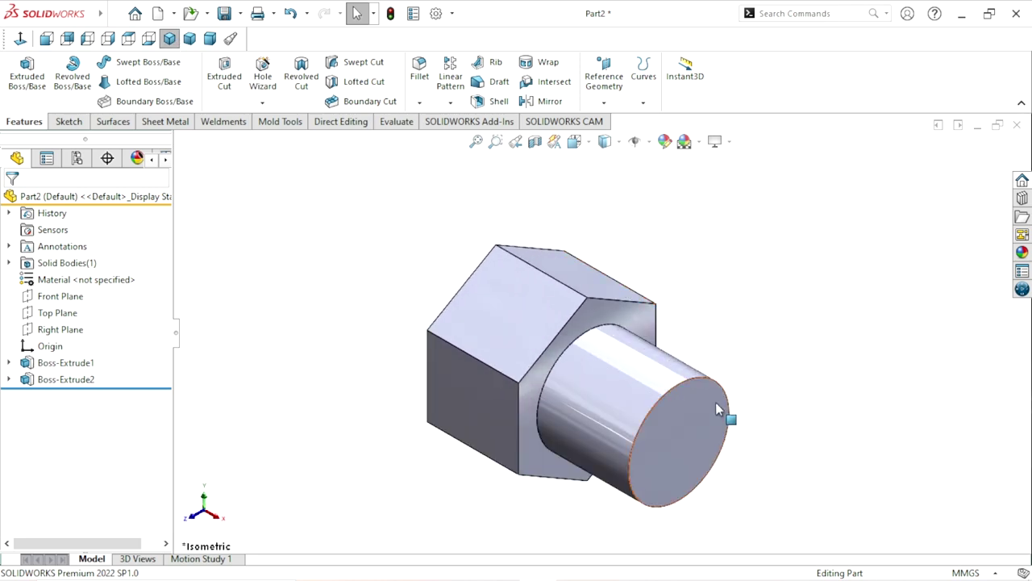
middle_drag(721, 415, 661, 404)
Start a sketch on the hexagon's back face and draw a circle at the origin
click(565, 380)
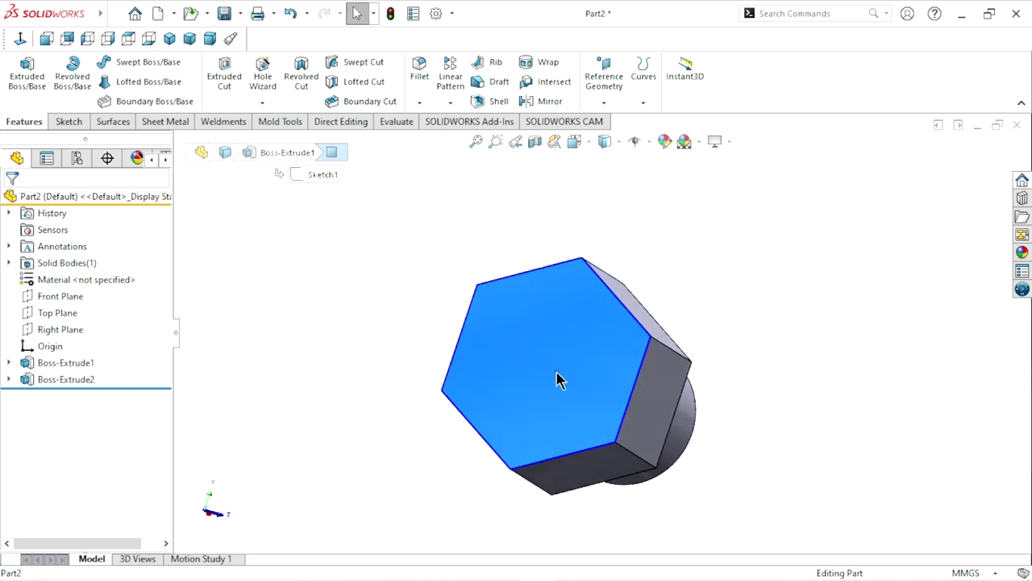
click(599, 303)
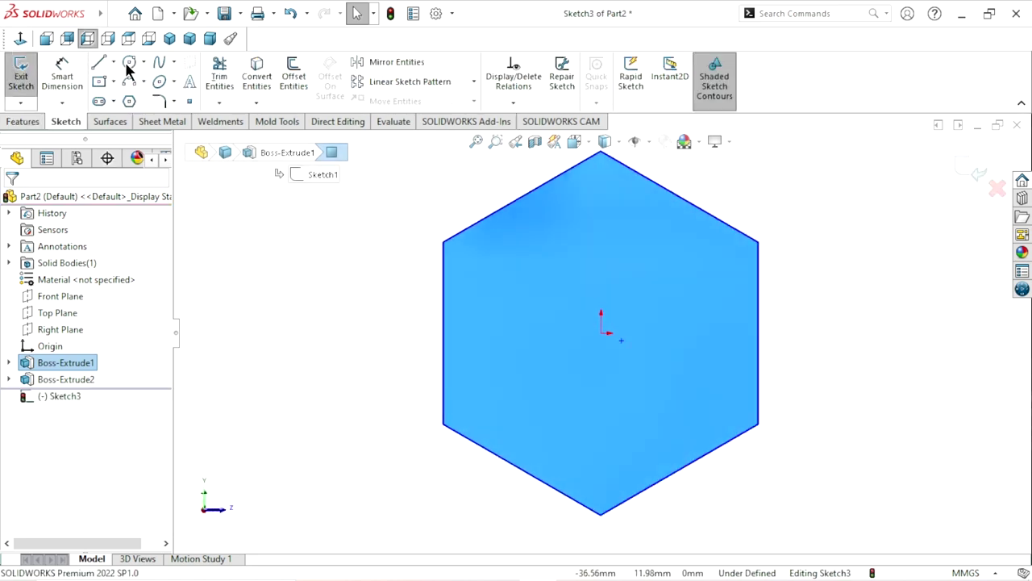
click(129, 62)
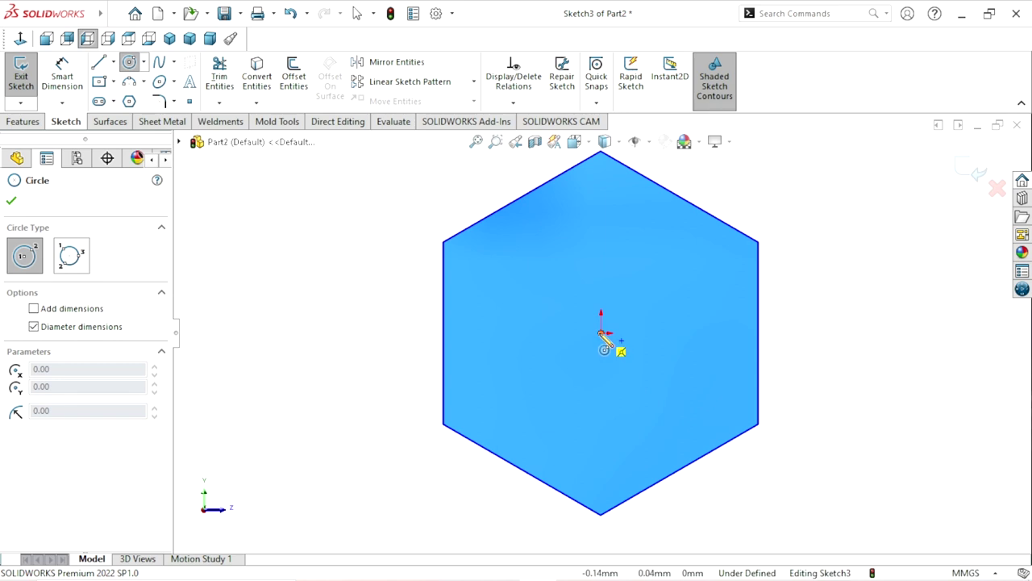
click(601, 332)
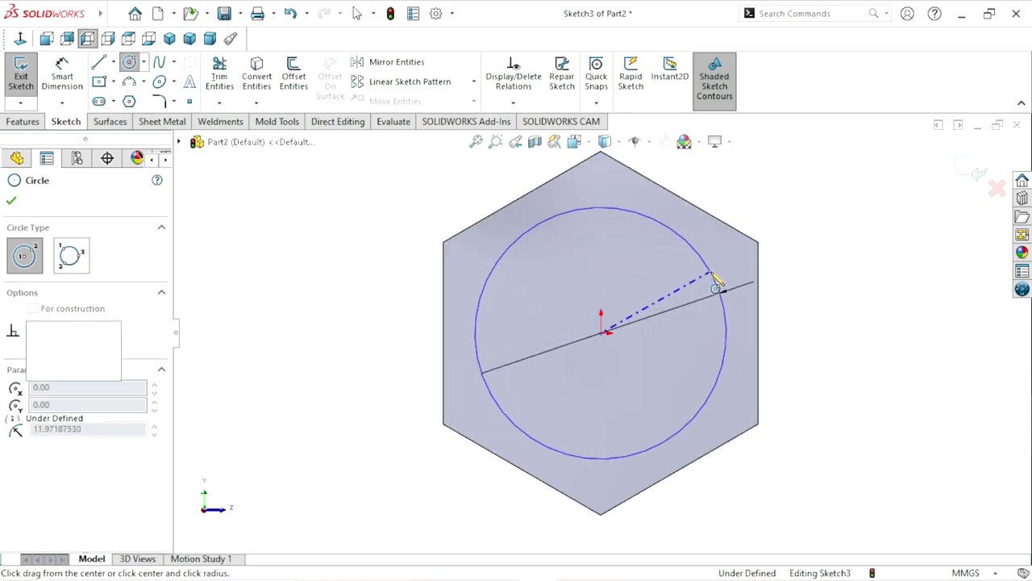
click(711, 274)
Dimension the circle to a 28 mm diameter
click(62, 77)
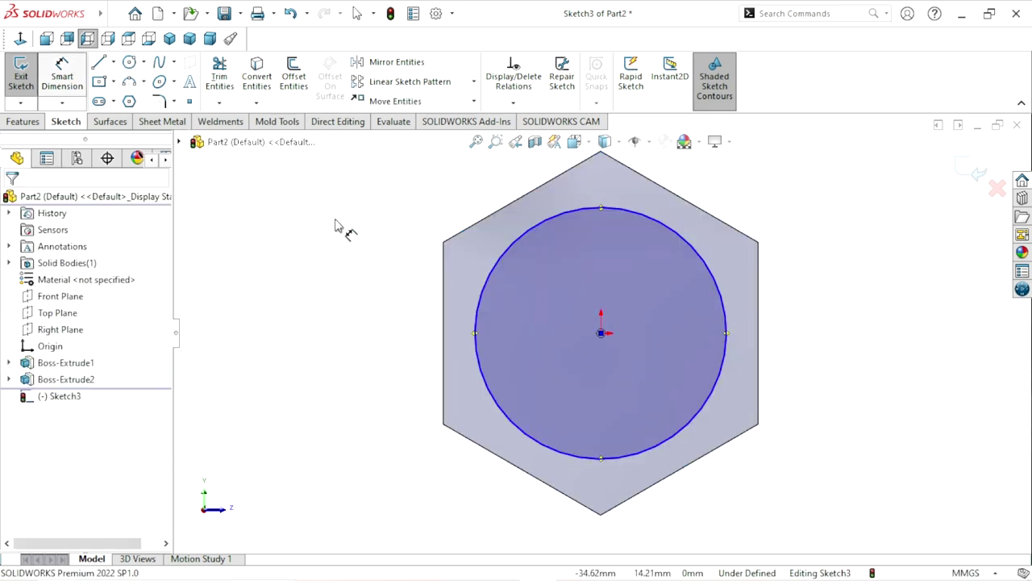
click(728, 326)
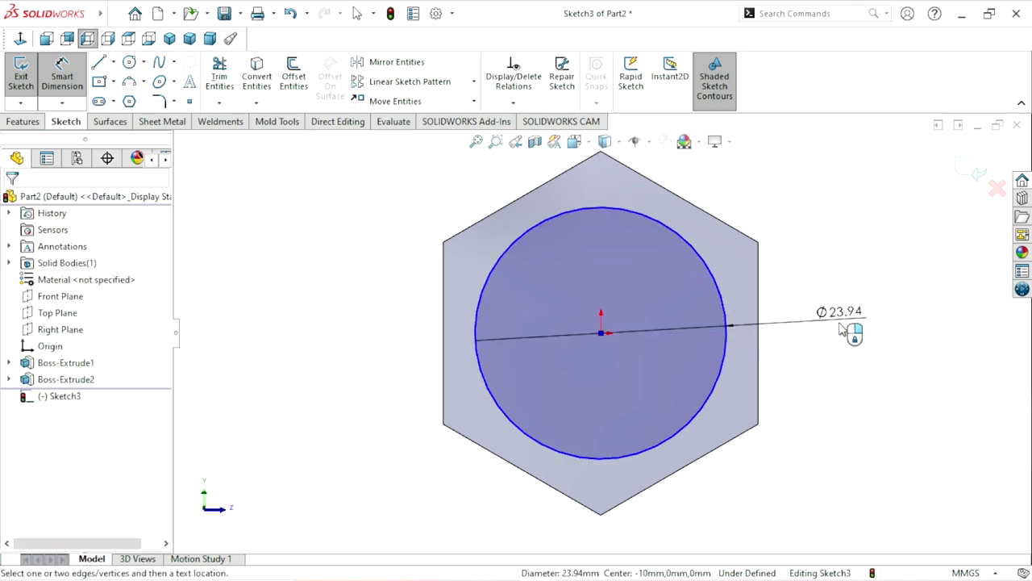
click(838, 329)
text(28)
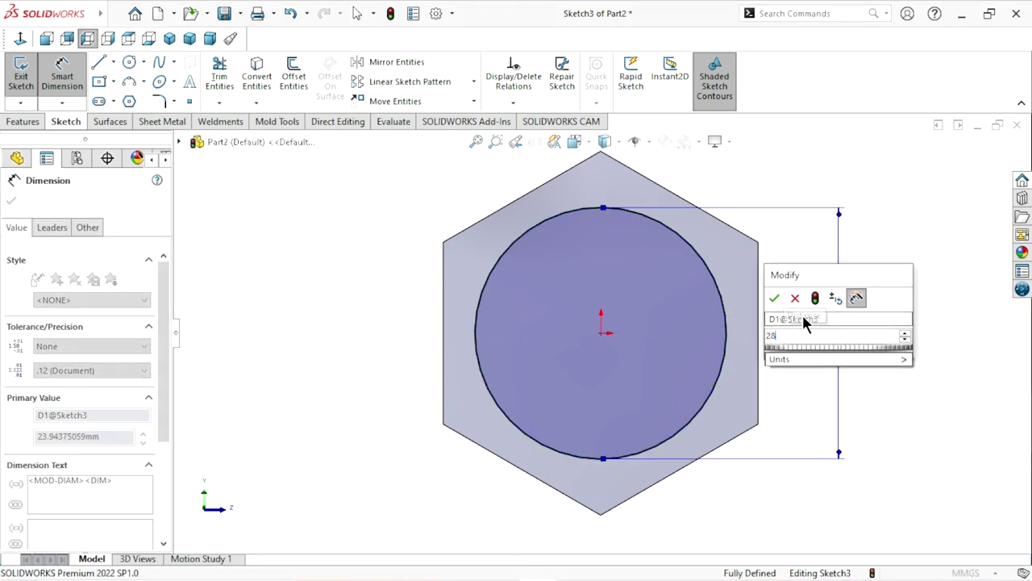
click(775, 300)
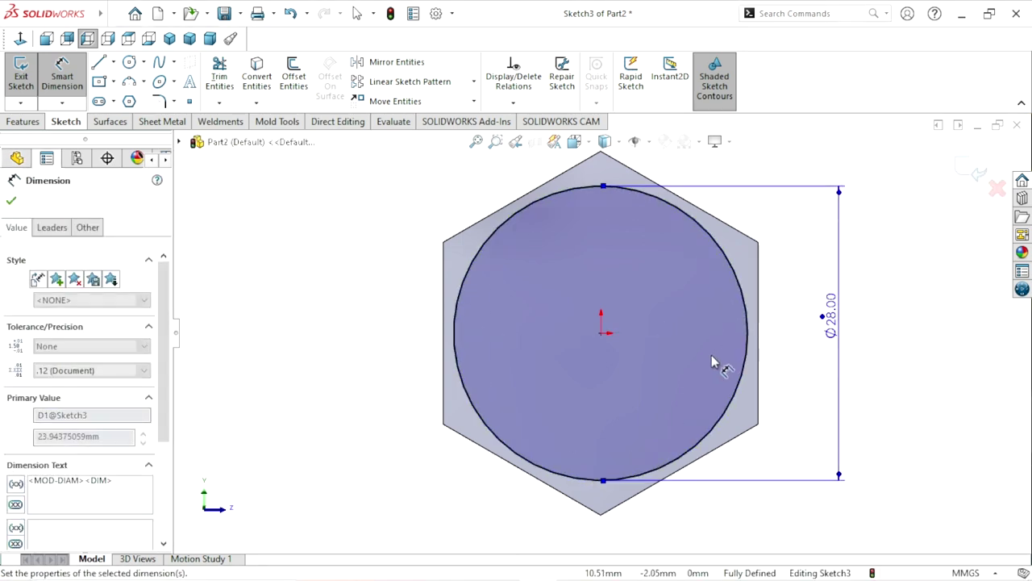
scroll(705, 362, up, 3)
scroll(721, 380, down, 1)
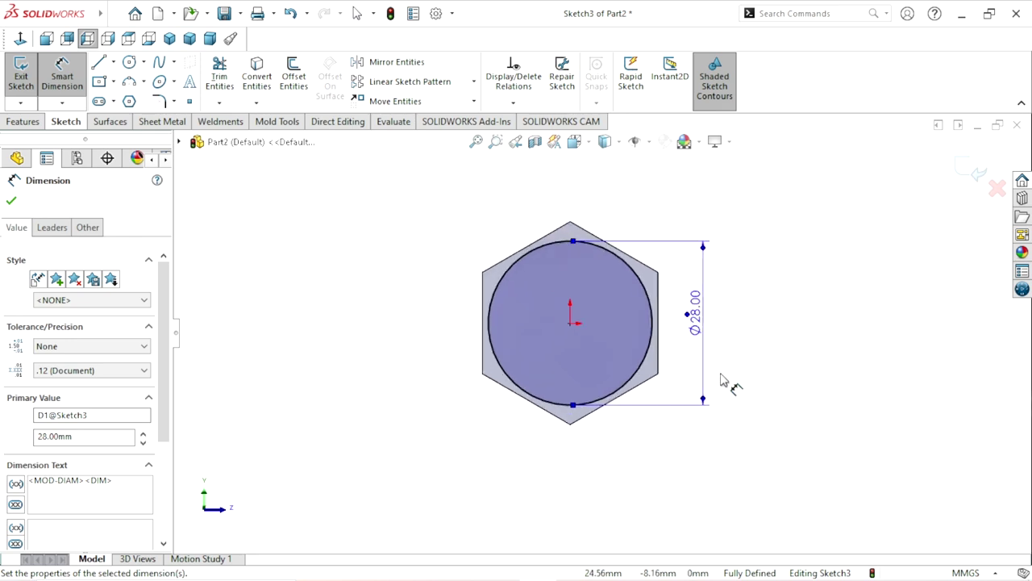
scroll(722, 380, down, 1)
click(7, 202)
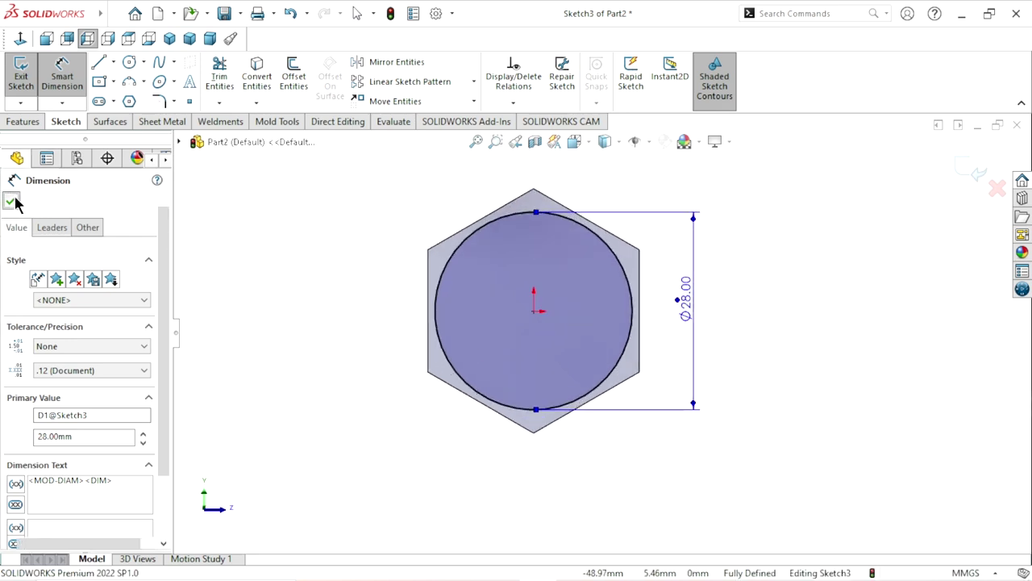
Extrude the 28 mm circle 40 mm Blind as Boss-Extrude3
click(23, 123)
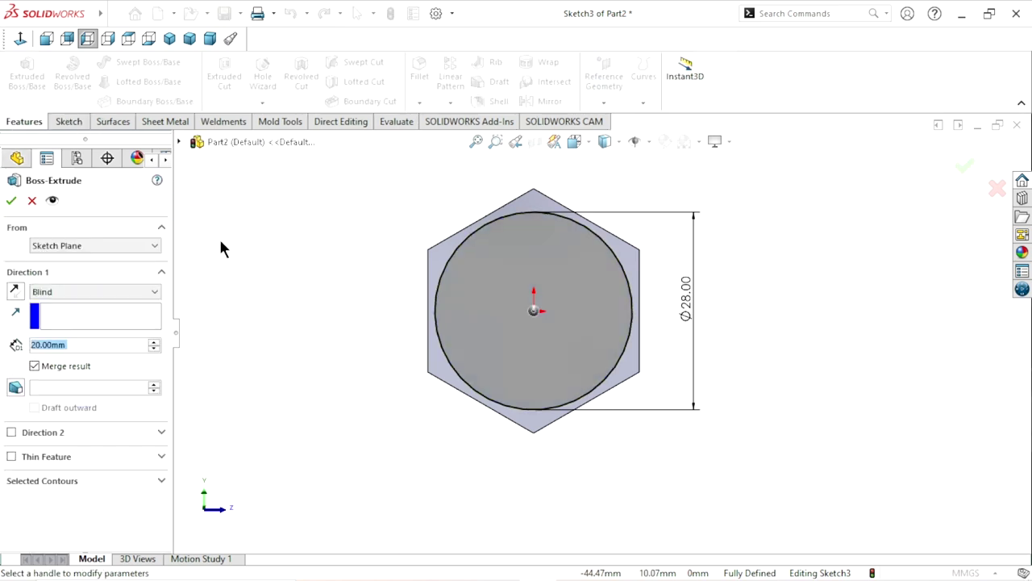
text(40)
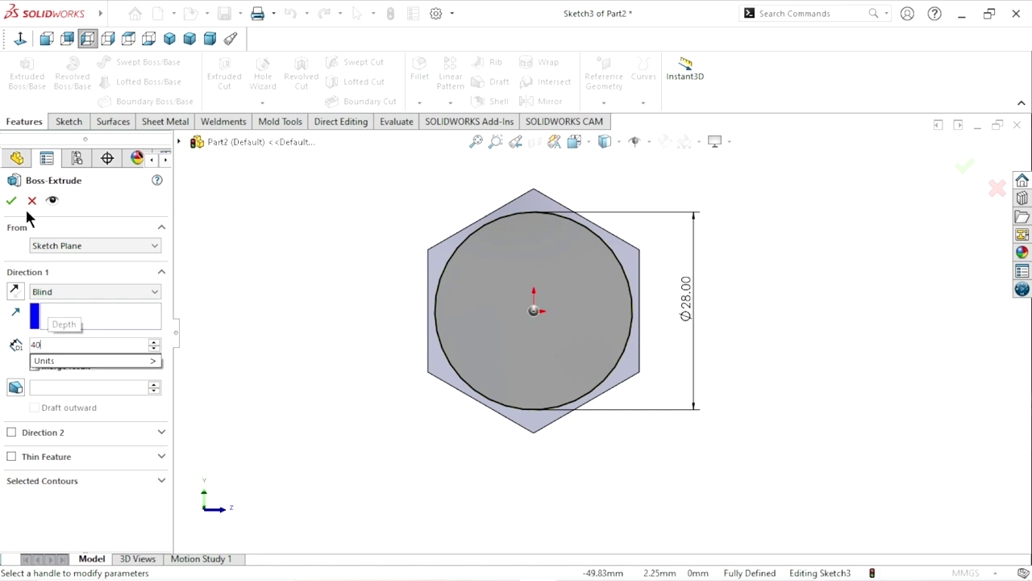
click(169, 41)
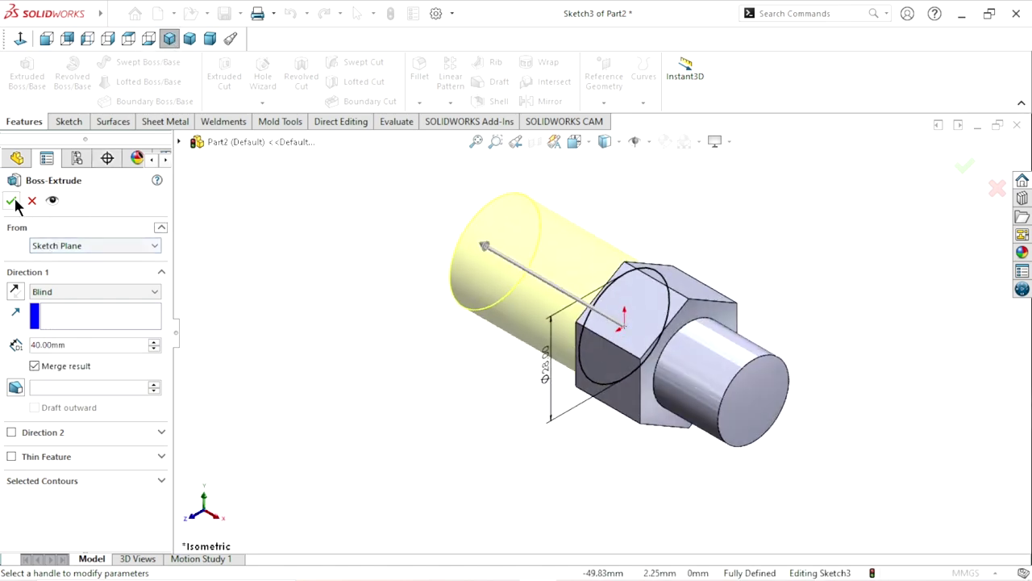
click(13, 201)
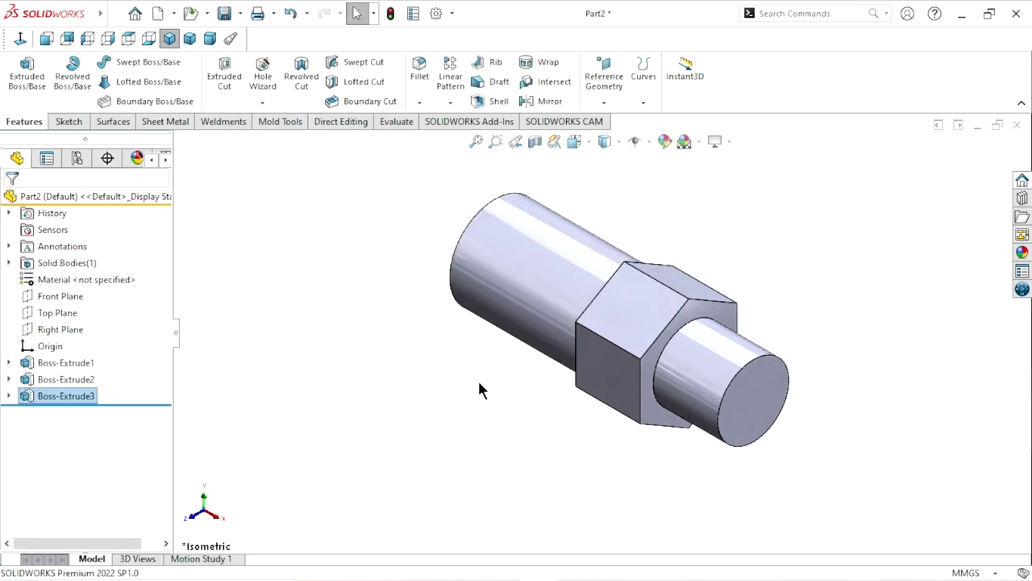
middle_drag(509, 416, 500, 412)
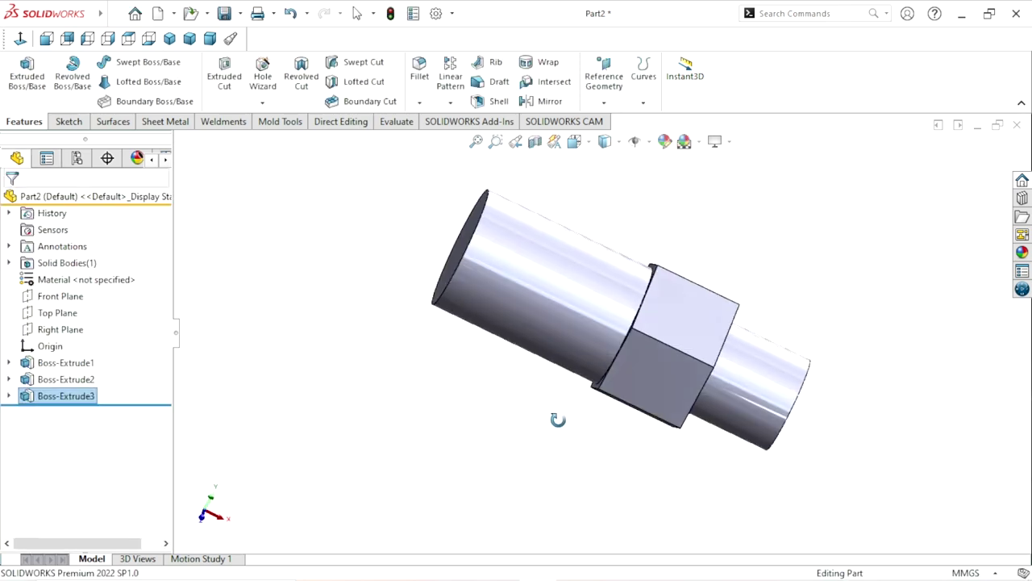
click(662, 391)
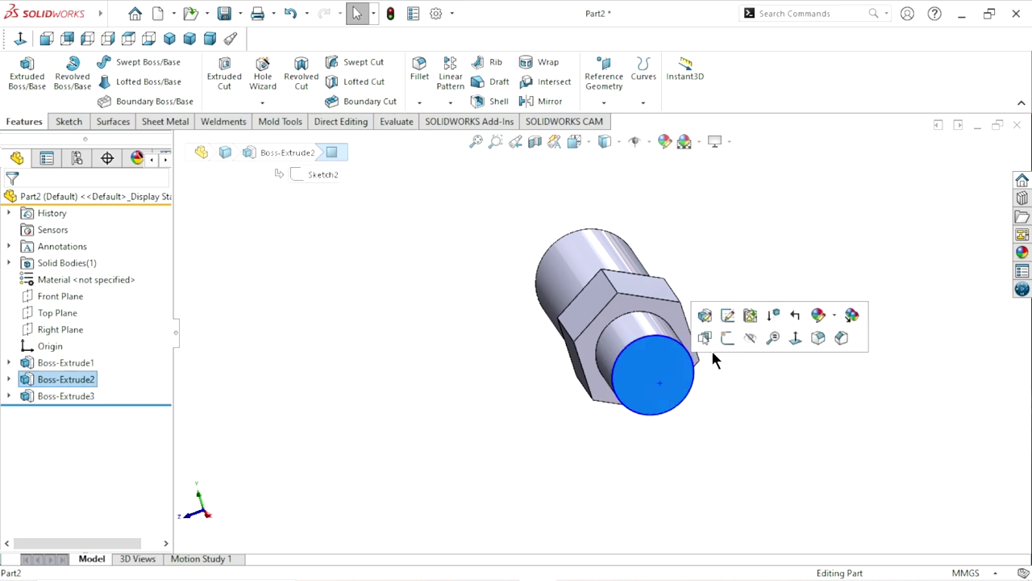
Start a sketch on the small cylinder's end face and draw a circle at the origin
click(727, 343)
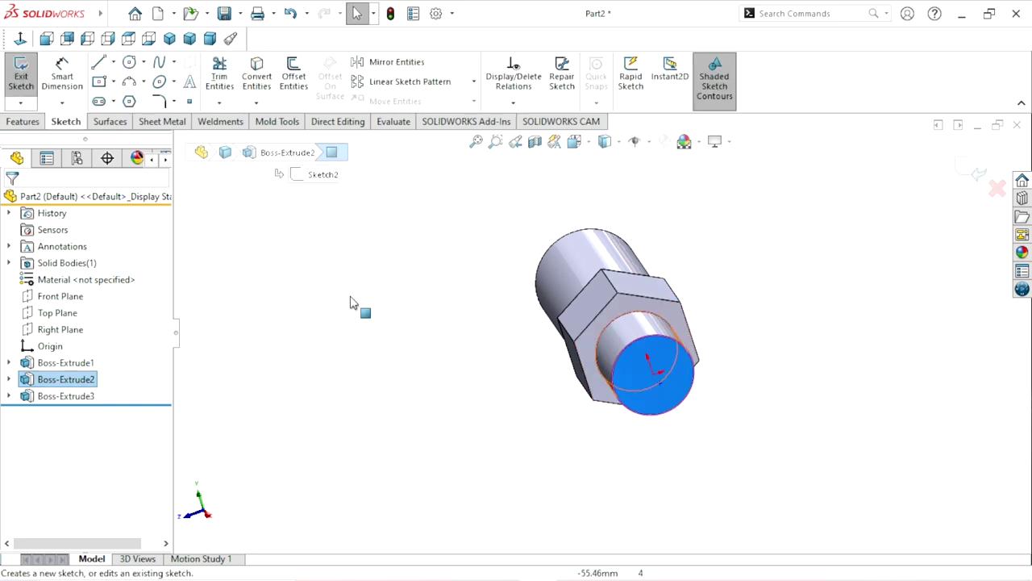
click(20, 39)
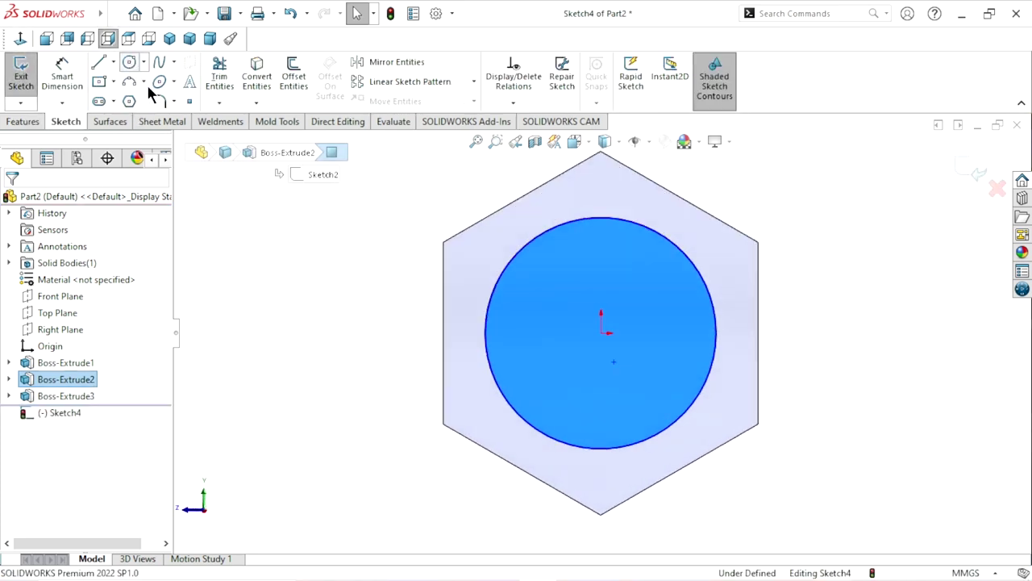
click(128, 63)
click(601, 332)
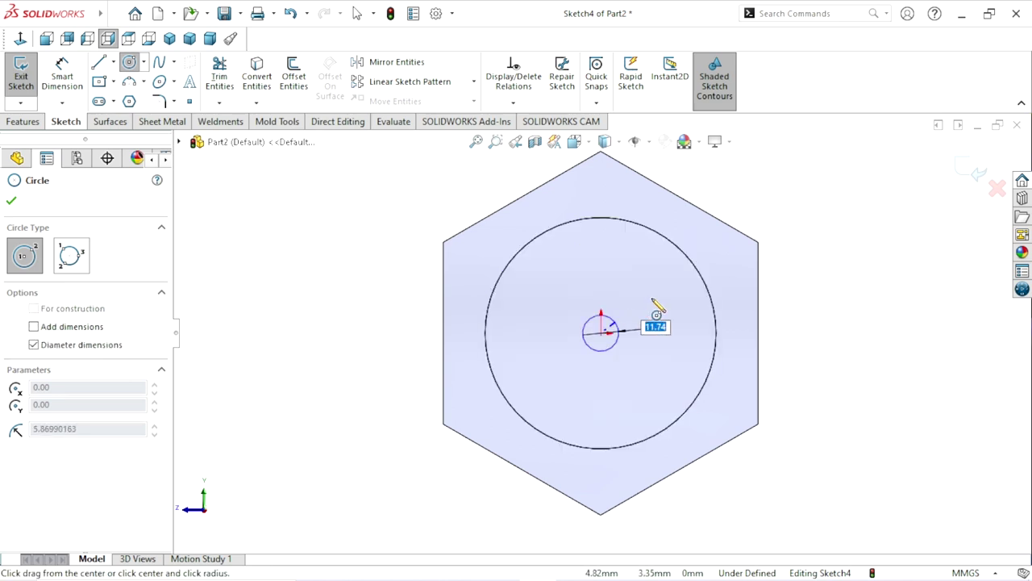
click(658, 302)
Dimension the inner circle to a 17.5 mm diameter
click(58, 77)
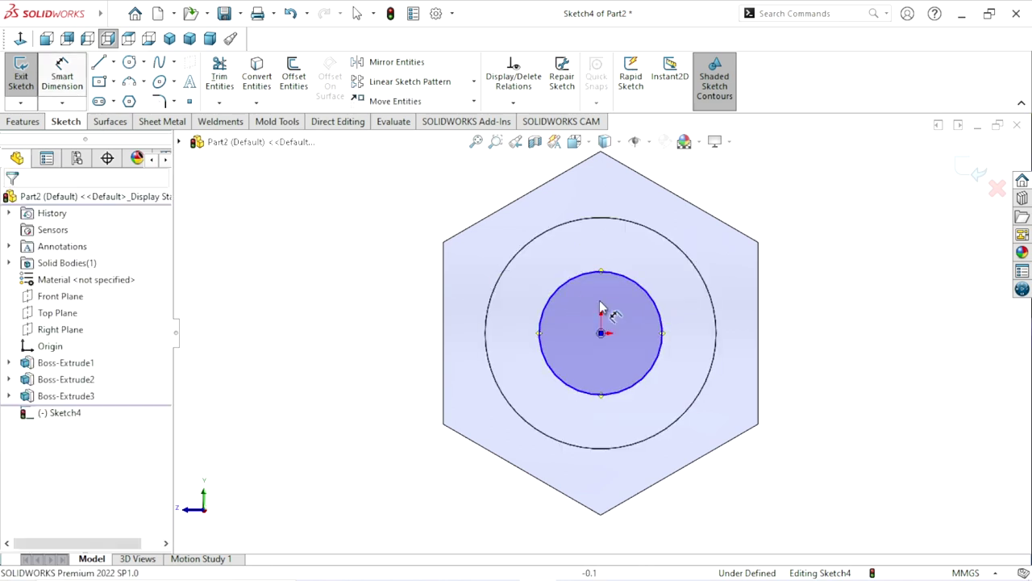
click(662, 327)
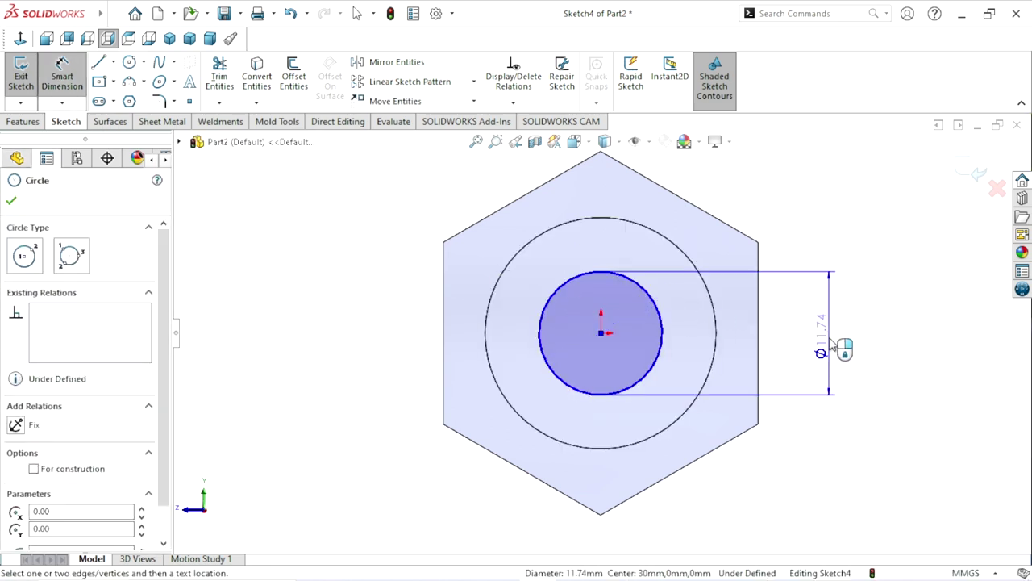
click(831, 346)
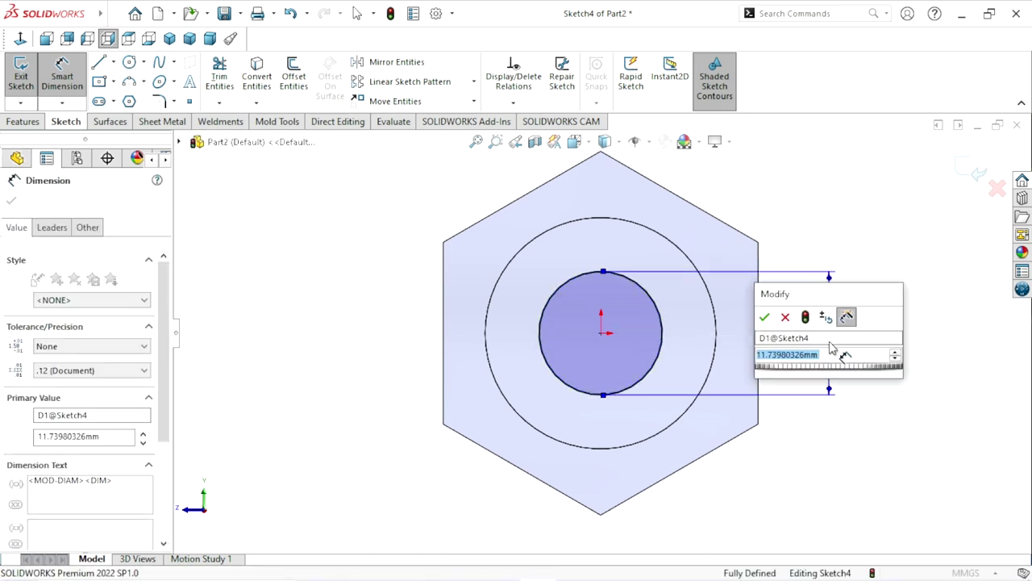
text(17.5)
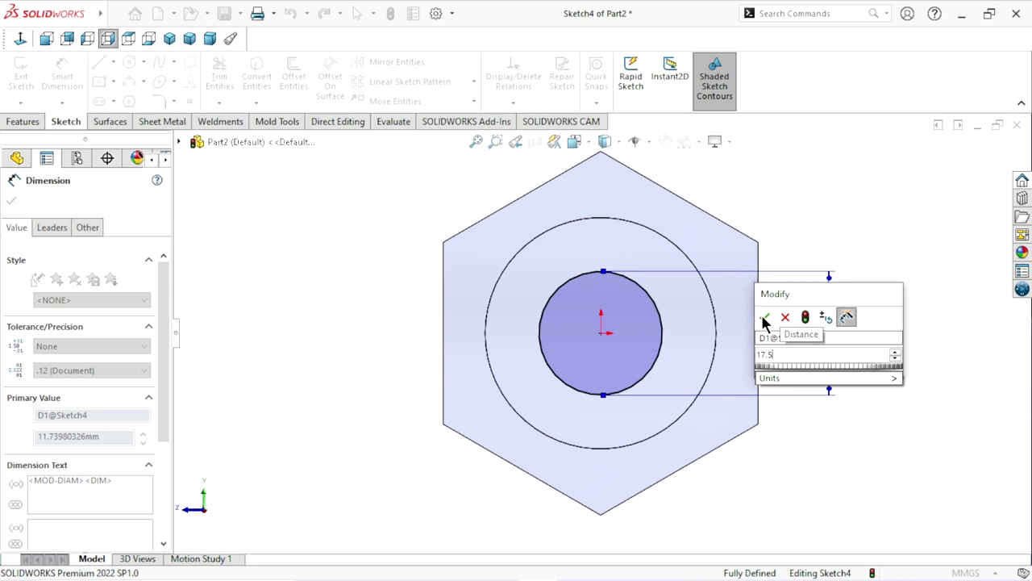
click(762, 316)
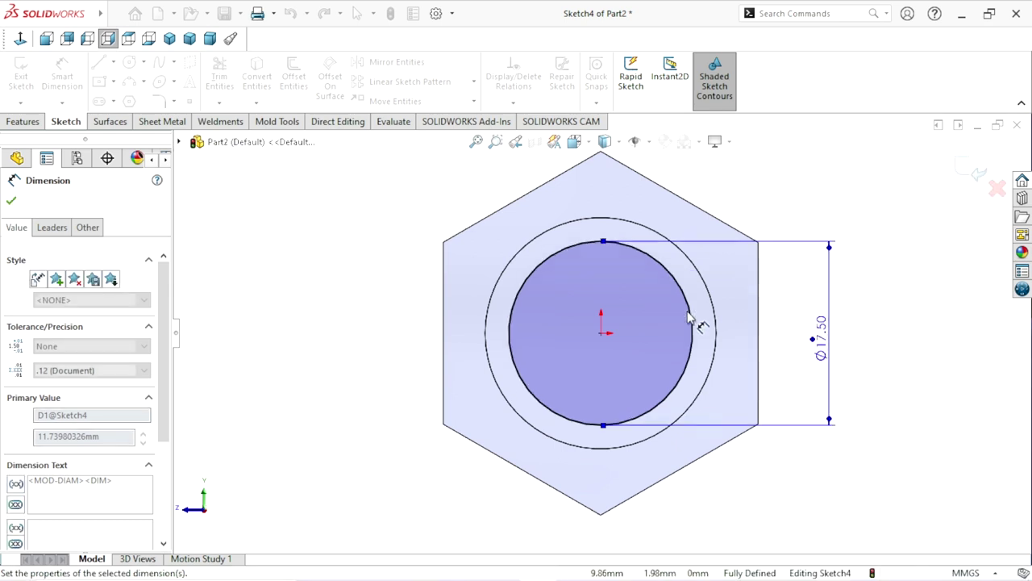
click(11, 201)
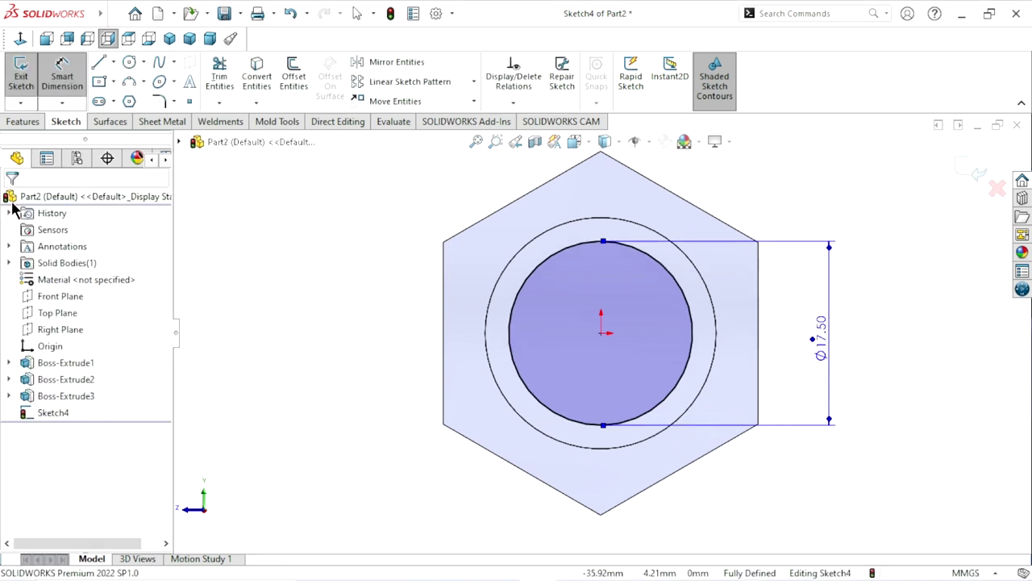
click(13, 125)
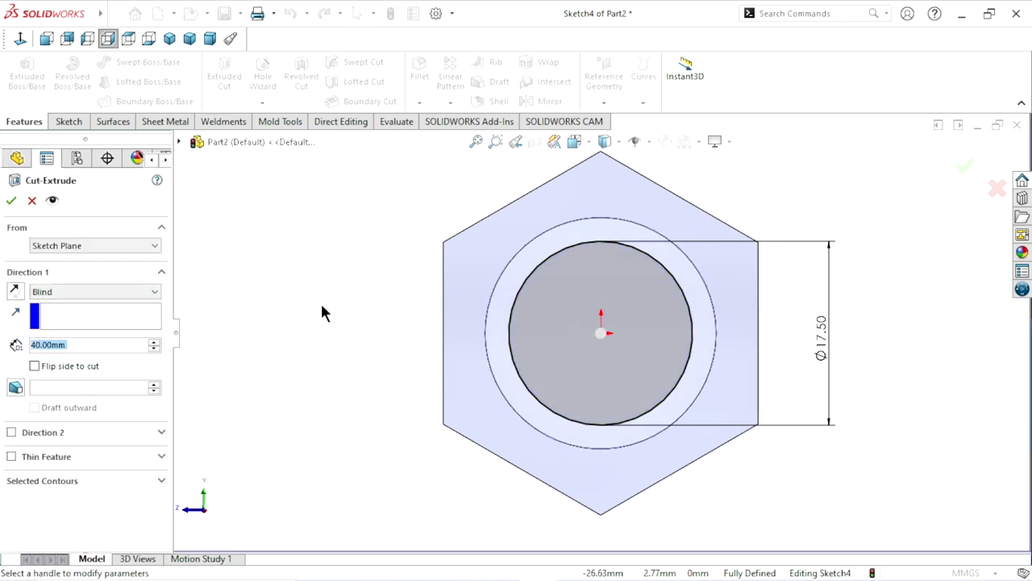
Cut the 17.5 mm circle 77.5 mm Blind into the part as Cut-Extrude1
text(7)
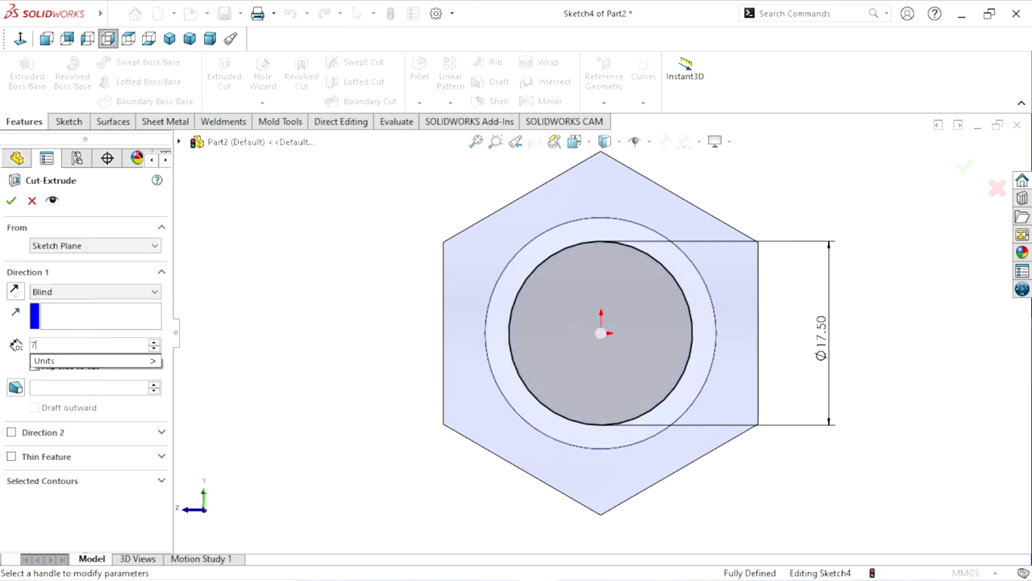
text(7.50mm)
middle_drag(269, 304, 290, 347)
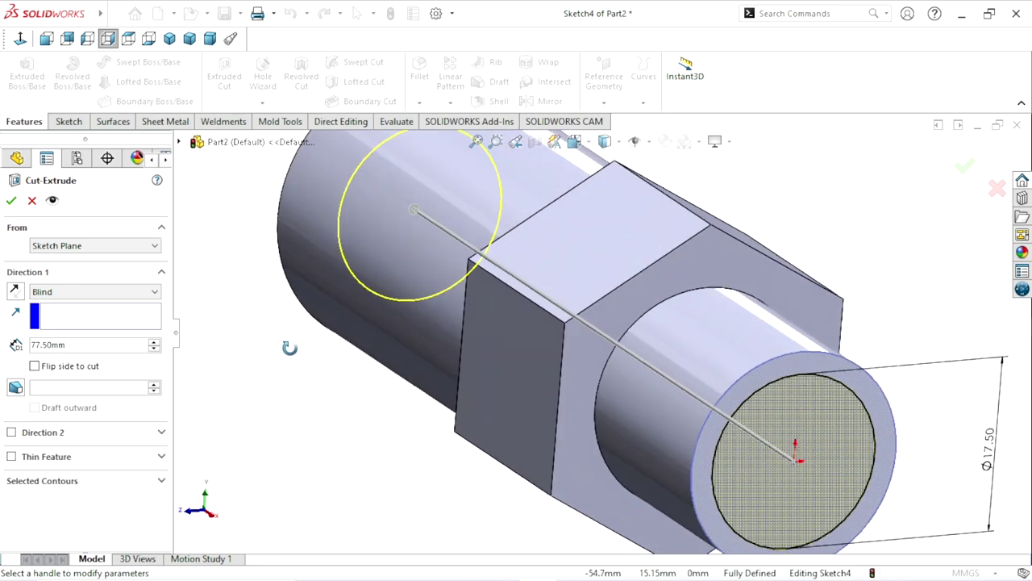
scroll(614, 378, up, 3)
middle_drag(614, 377, 592, 404)
scroll(629, 364, down, 2)
mouse_move(629, 364)
middle_down()
mouse_move(668, 398)
mouse_move(582, 435)
middle_up()
click(11, 201)
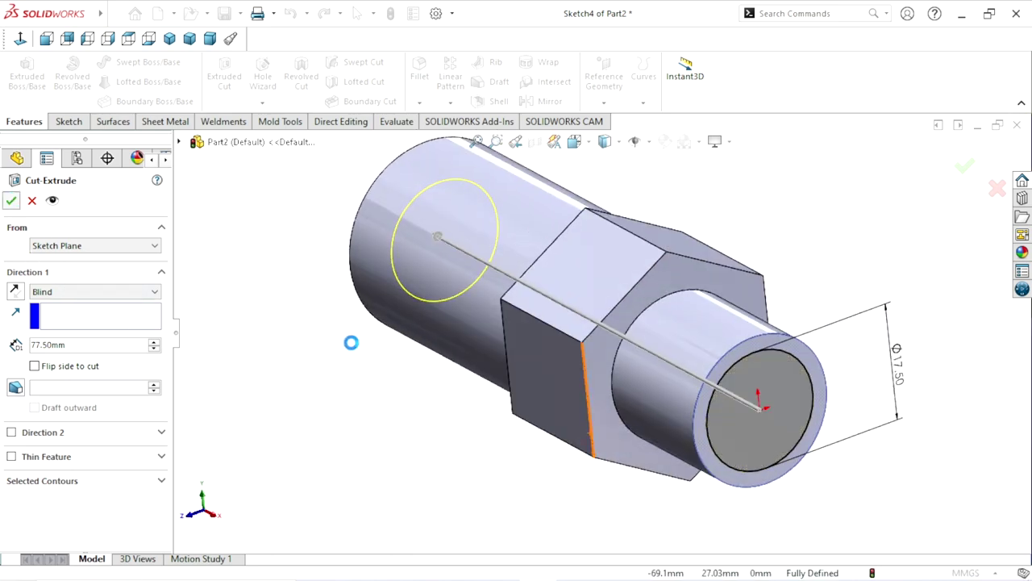
Switch to isometric view and select the solid circular end face opposite the bore
click(16, 38)
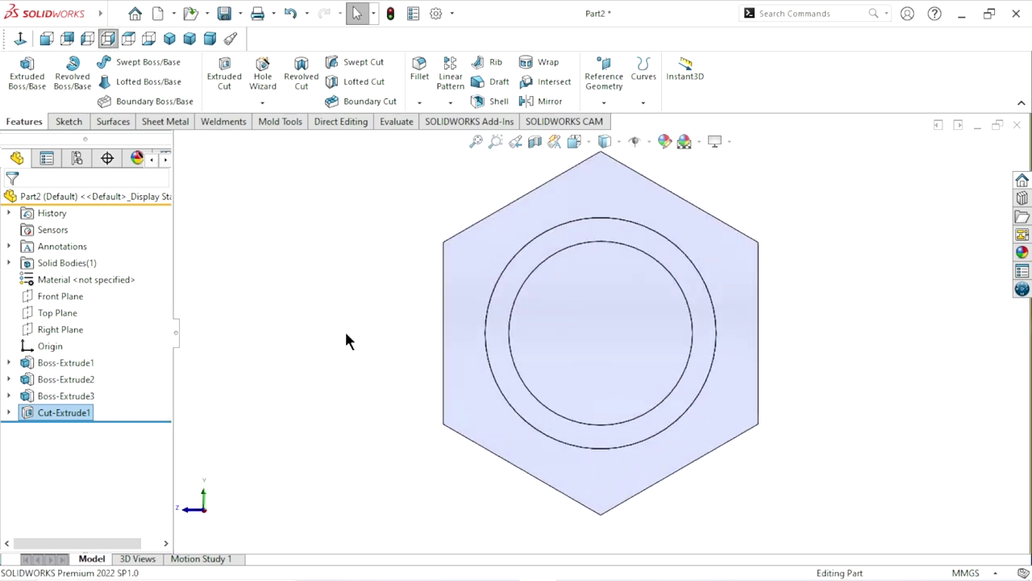
key(ctrl+7)
click(168, 39)
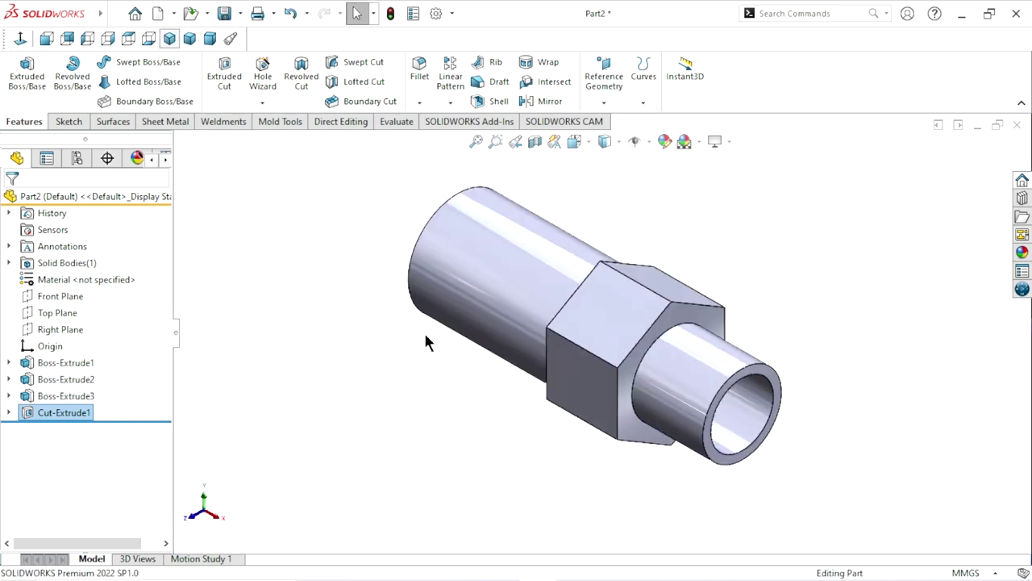
middle_drag(797, 376, 722, 419)
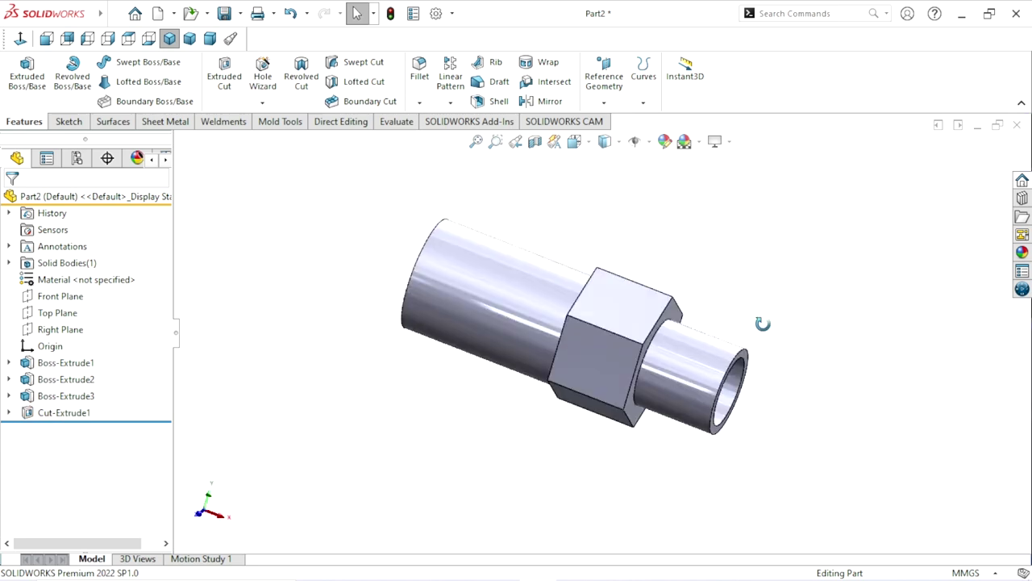
scroll(685, 391, down, 3)
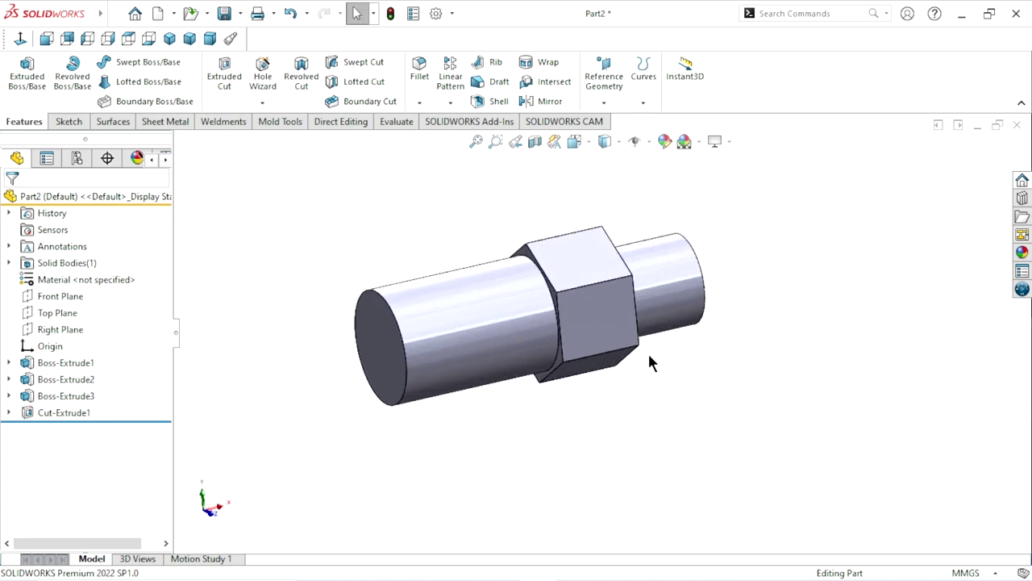
middle_drag(406, 393, 504, 349)
click(503, 349)
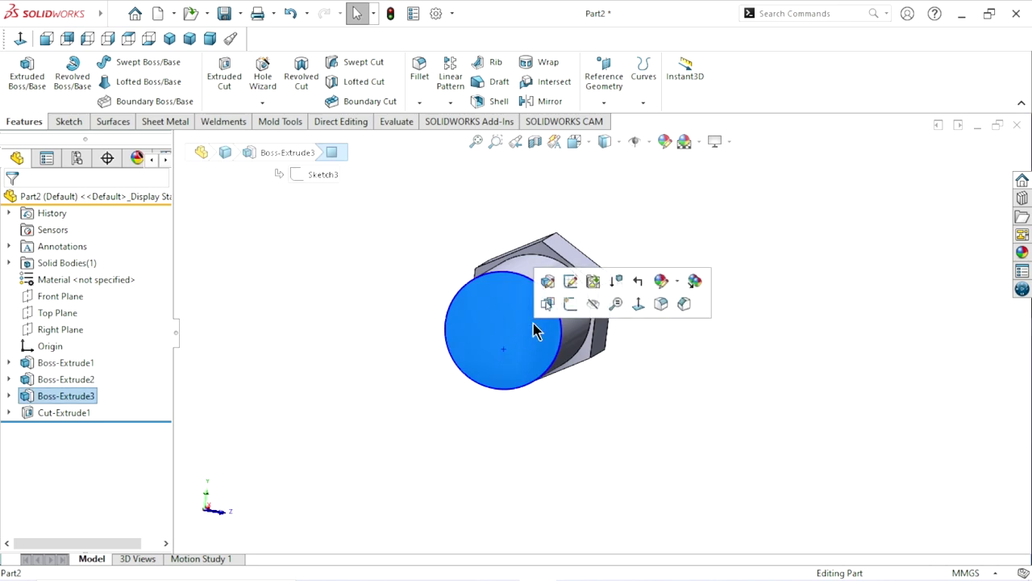
Start a sketch on the solid end face and draw a circle at the origin
click(565, 309)
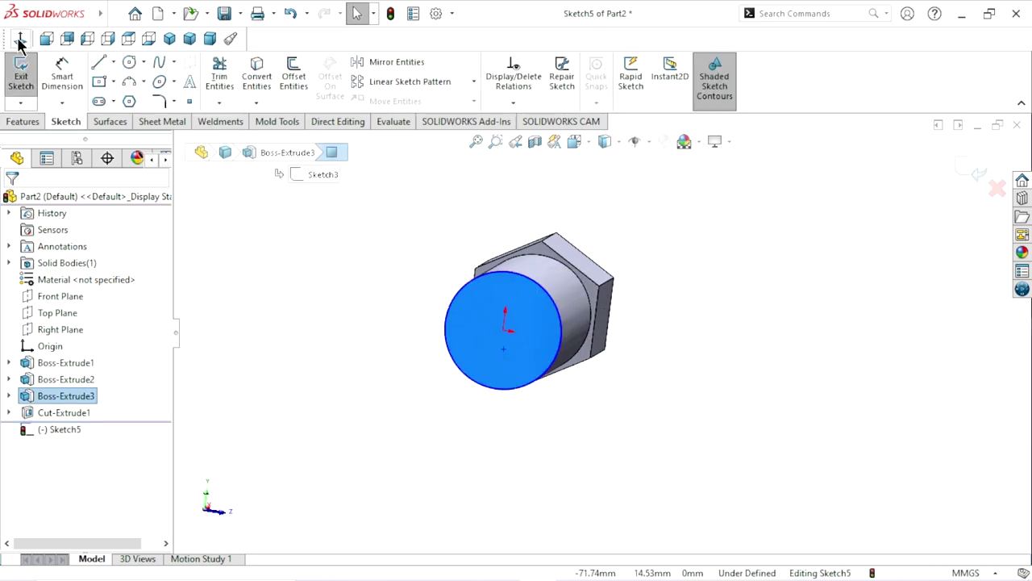
click(131, 63)
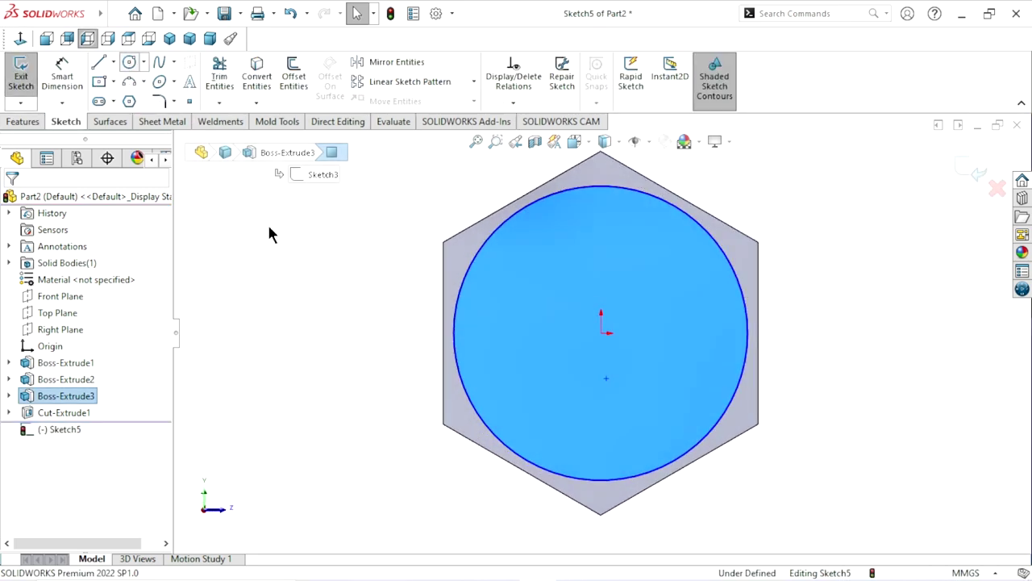
click(600, 333)
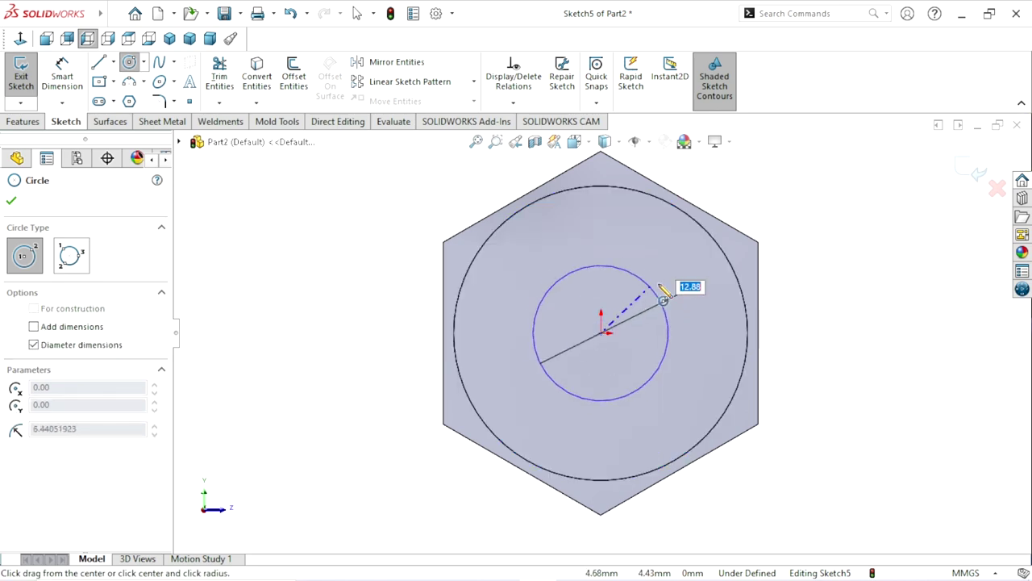
click(671, 290)
Dimension the circle to a 14.1 mm diameter
click(60, 87)
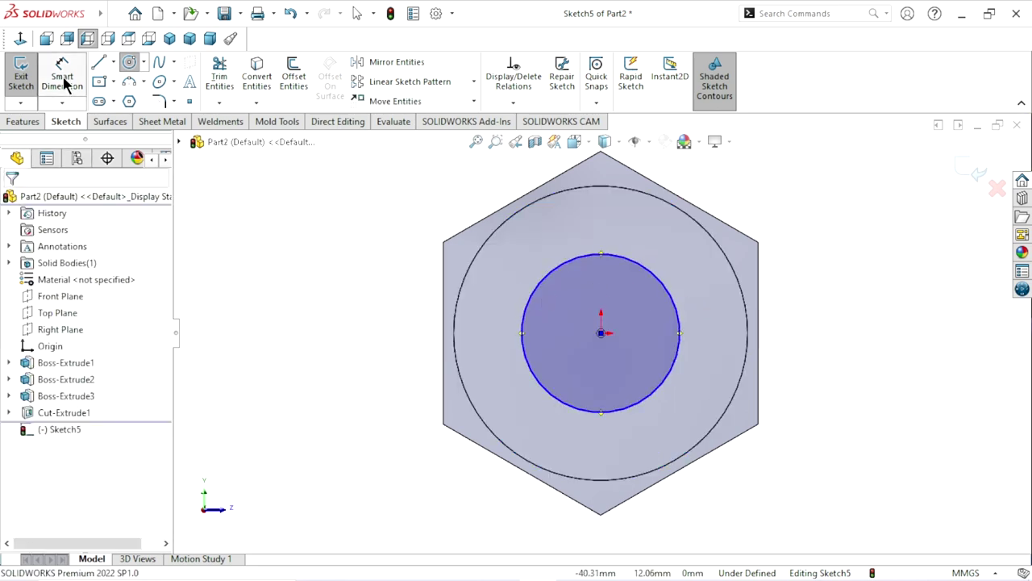
click(681, 347)
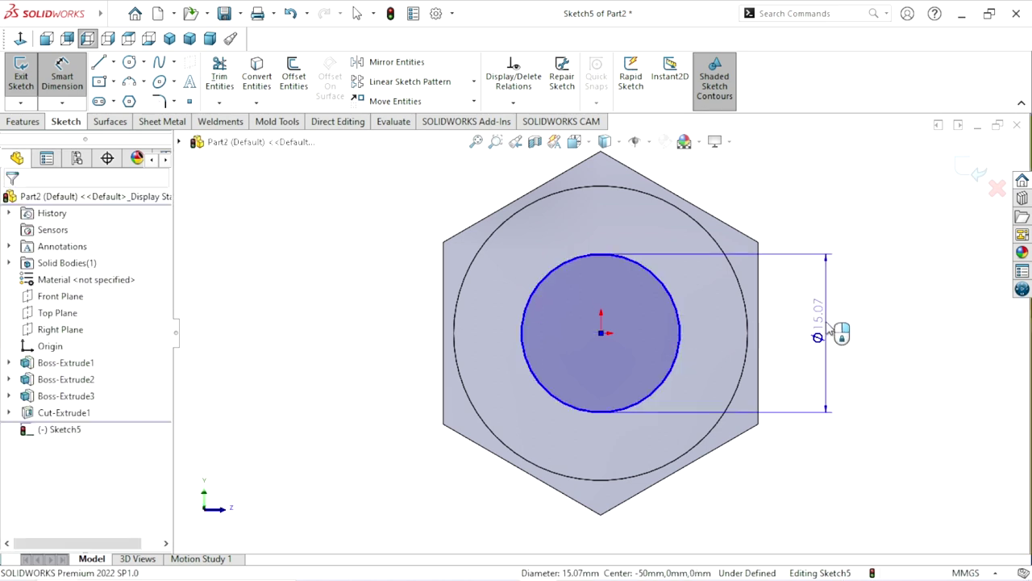
click(831, 329)
text(14.1)
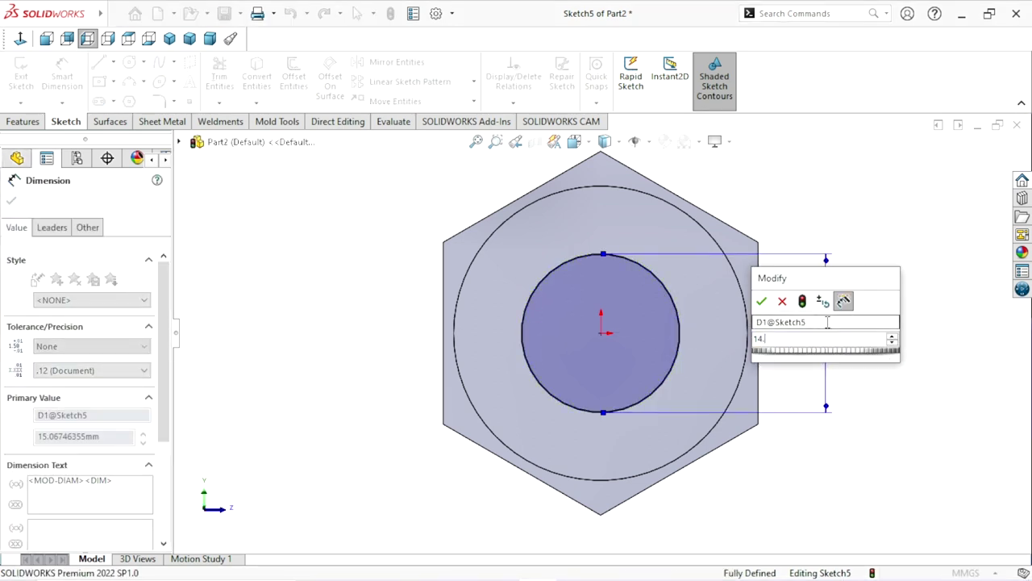
click(763, 301)
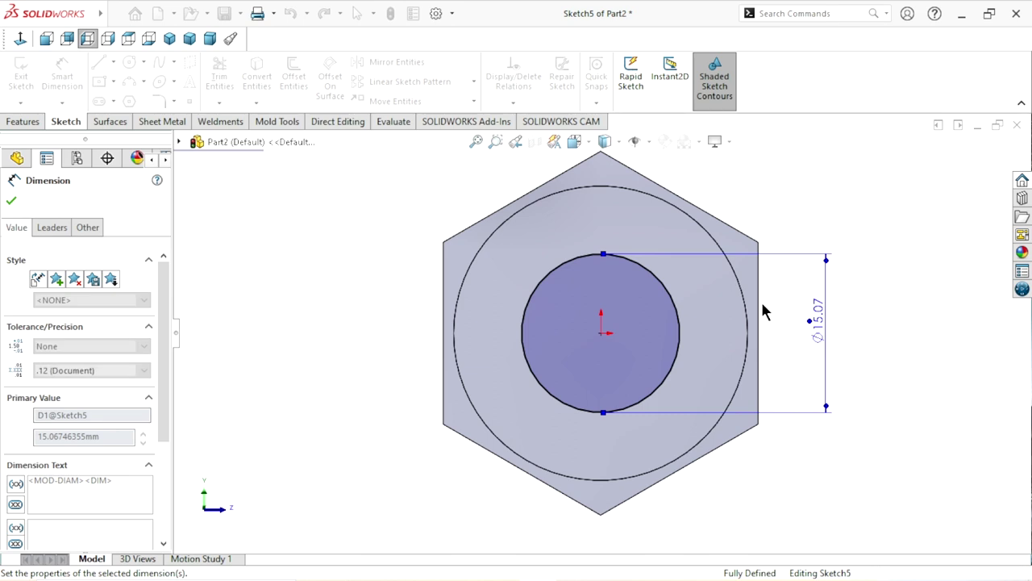
click(11, 202)
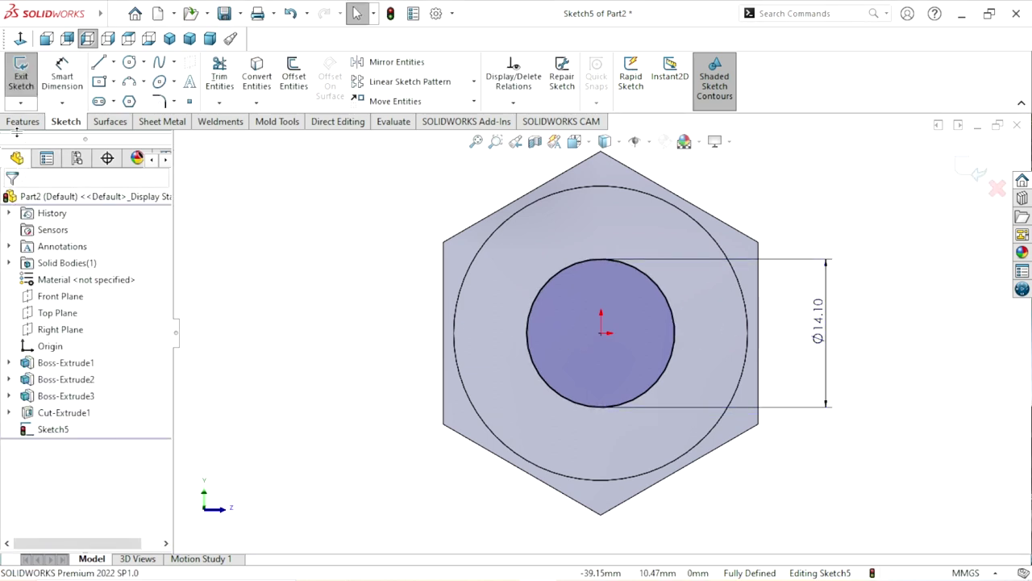
click(24, 122)
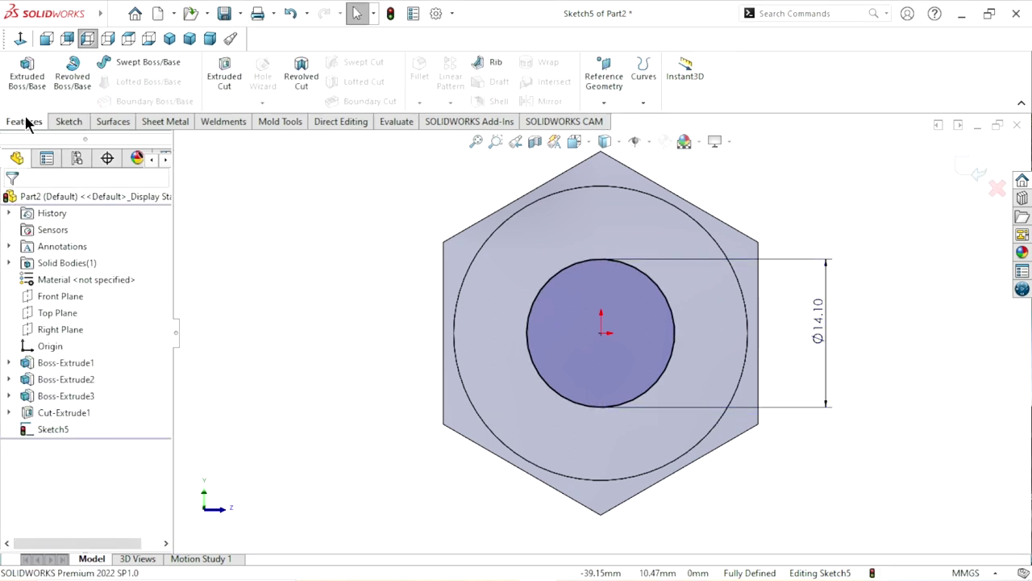
Extrude-cut the 14.10 mm circle Up To Next into the large cylinder's end
click(226, 78)
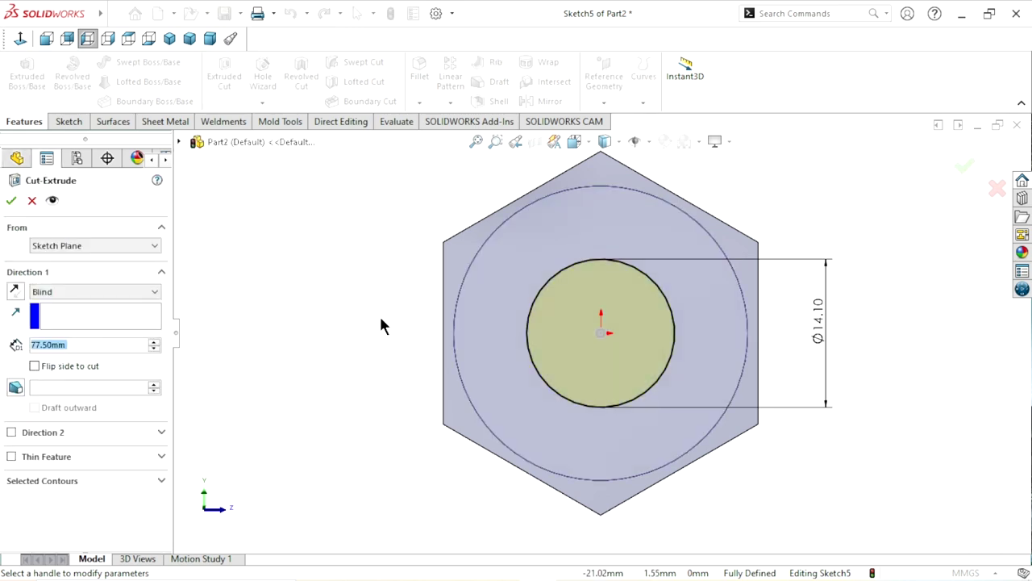
click(108, 290)
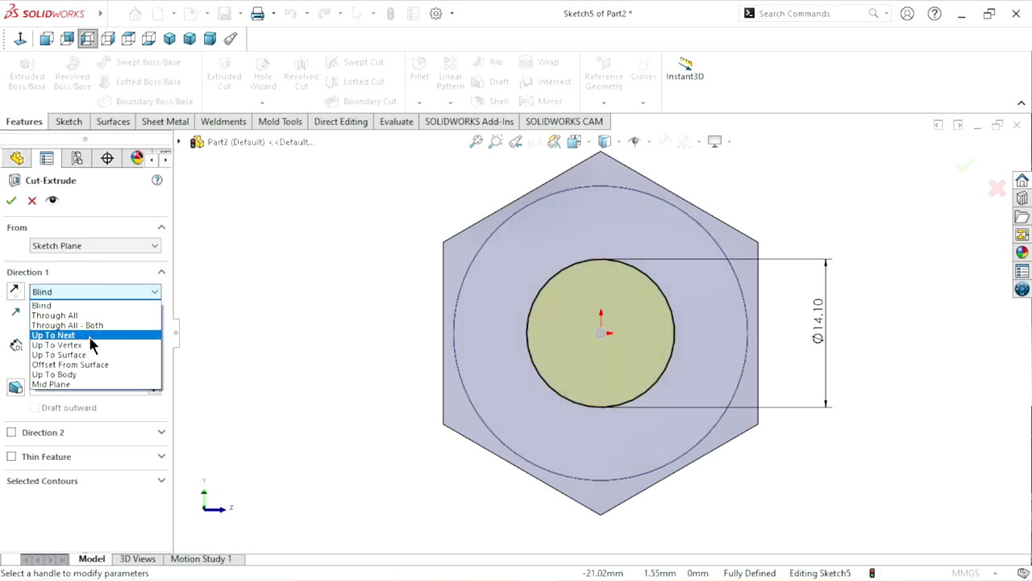
click(93, 335)
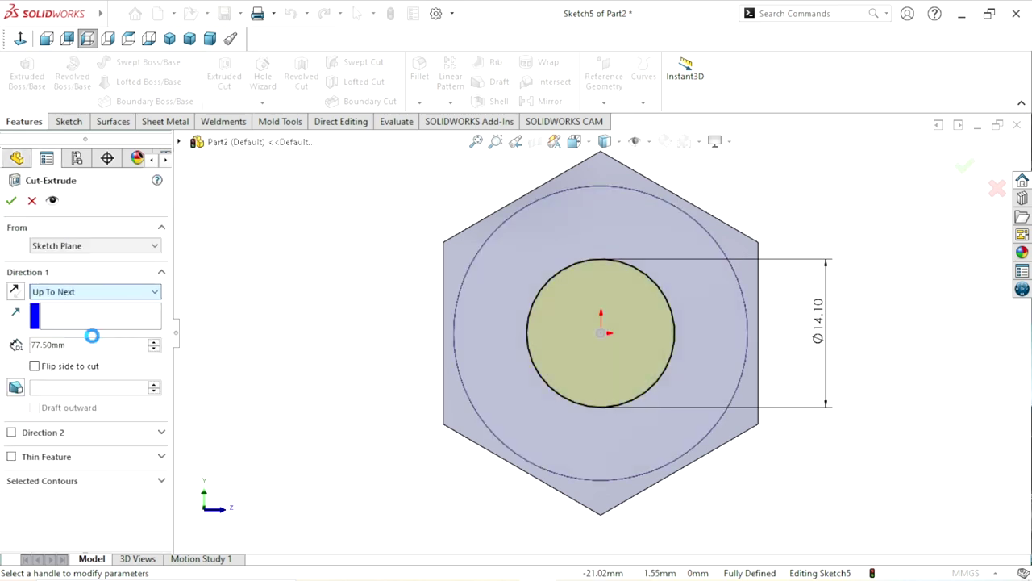
click(10, 201)
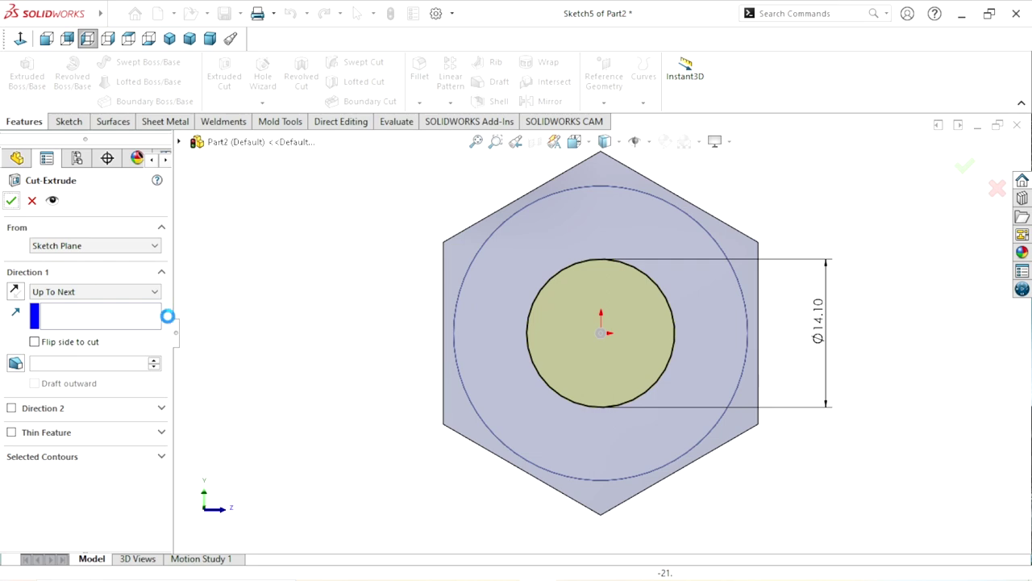
click(353, 342)
middle_drag(354, 342, 312, 347)
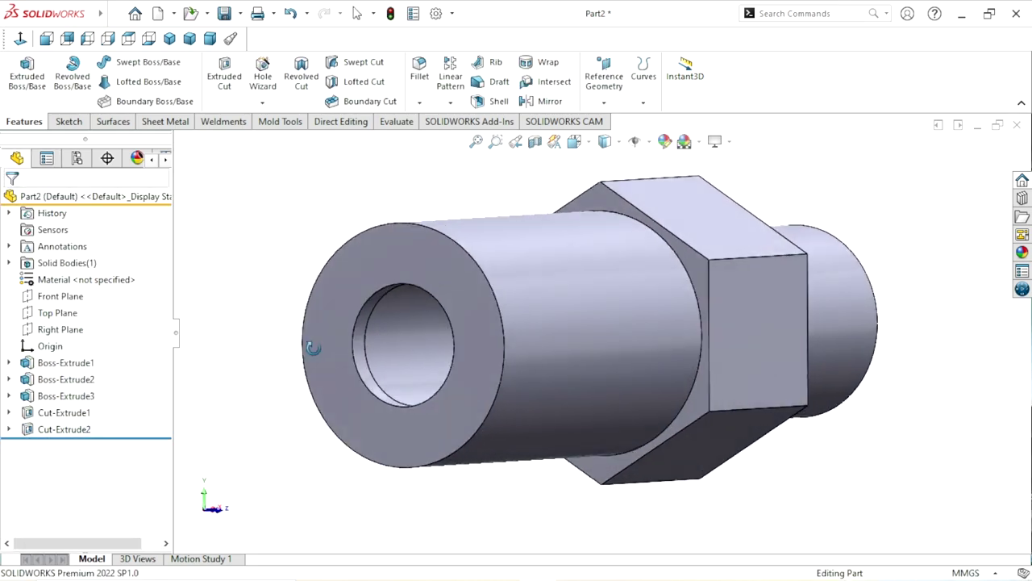
key(f)
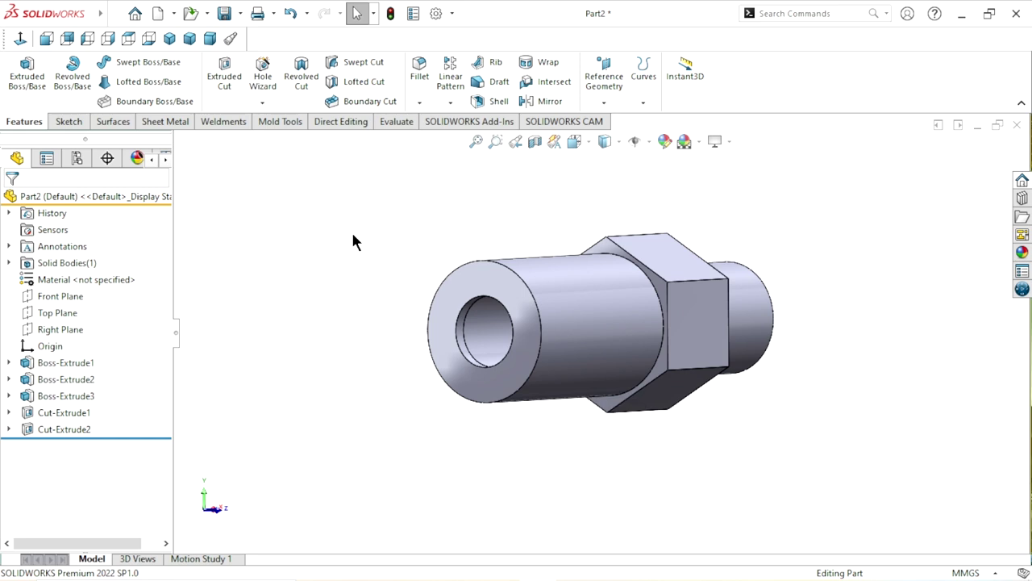
scroll(506, 393, up, 1)
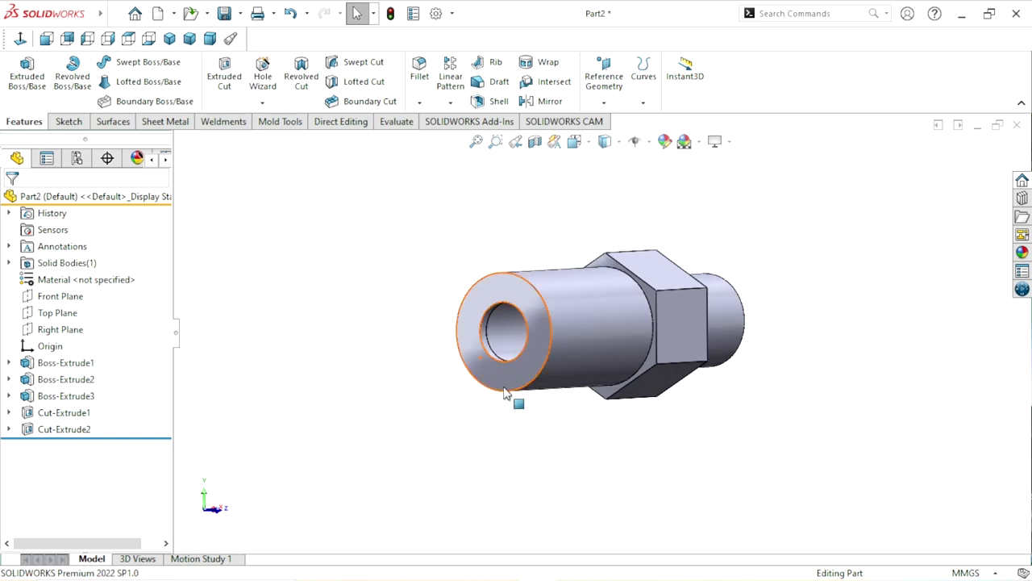
Chamfer the large cylinder's and small end's outer edges at 1 mm × 45°
click(420, 103)
click(432, 138)
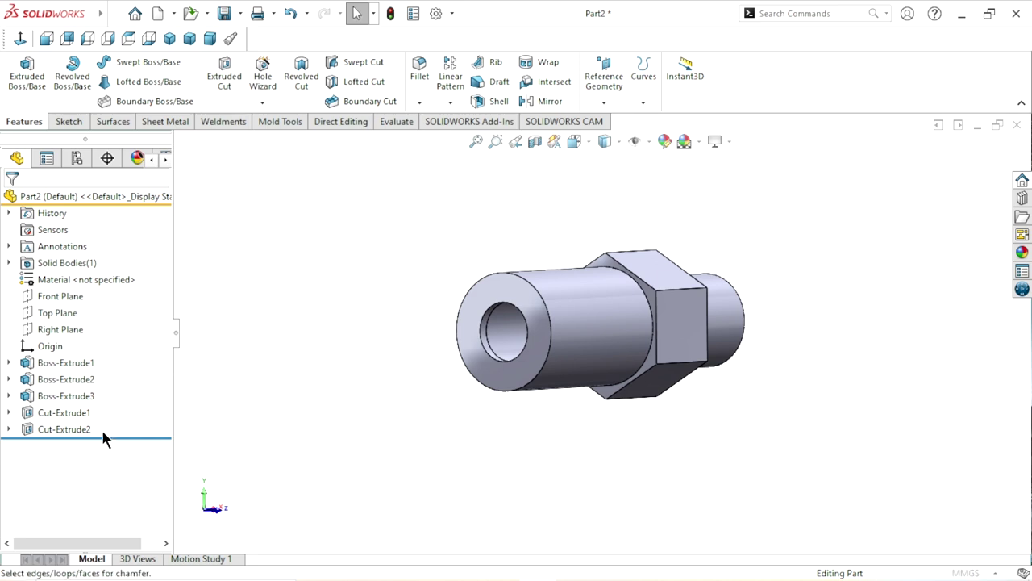
click(88, 505)
text(1)
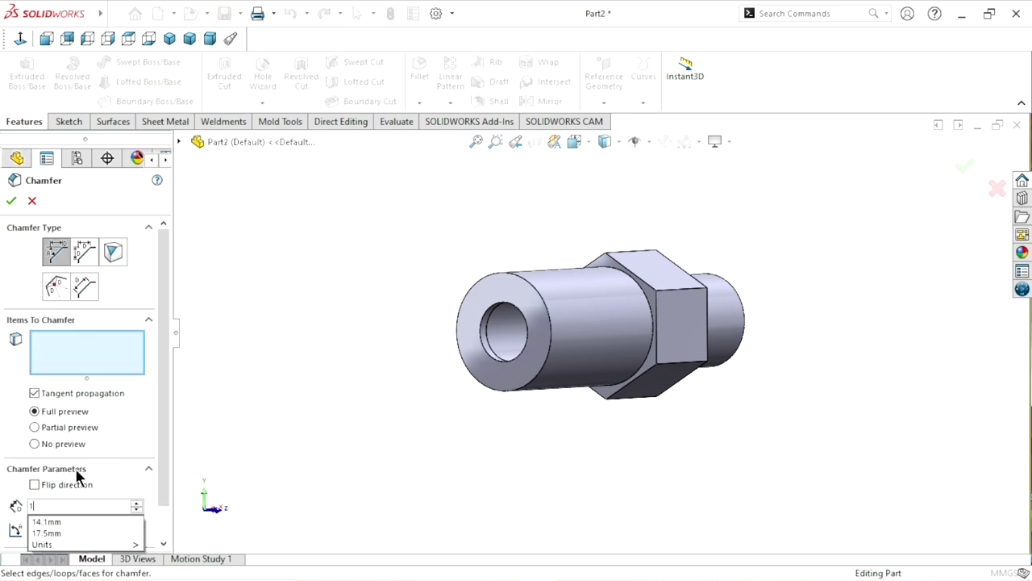
key(Return)
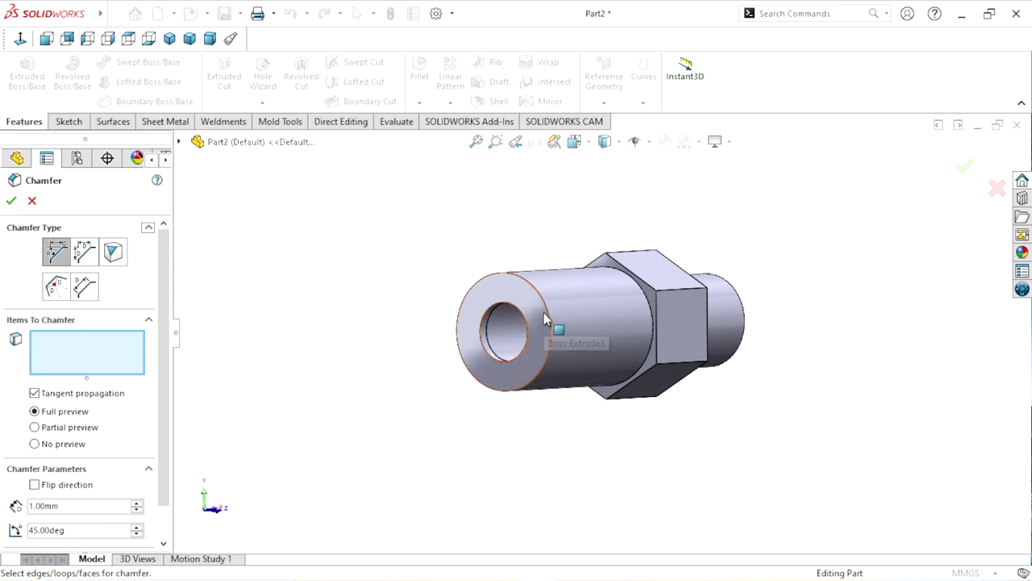
click(546, 321)
mouse_move(547, 321)
middle_down()
mouse_move(789, 328)
mouse_move(691, 355)
mouse_move(758, 283)
middle_up()
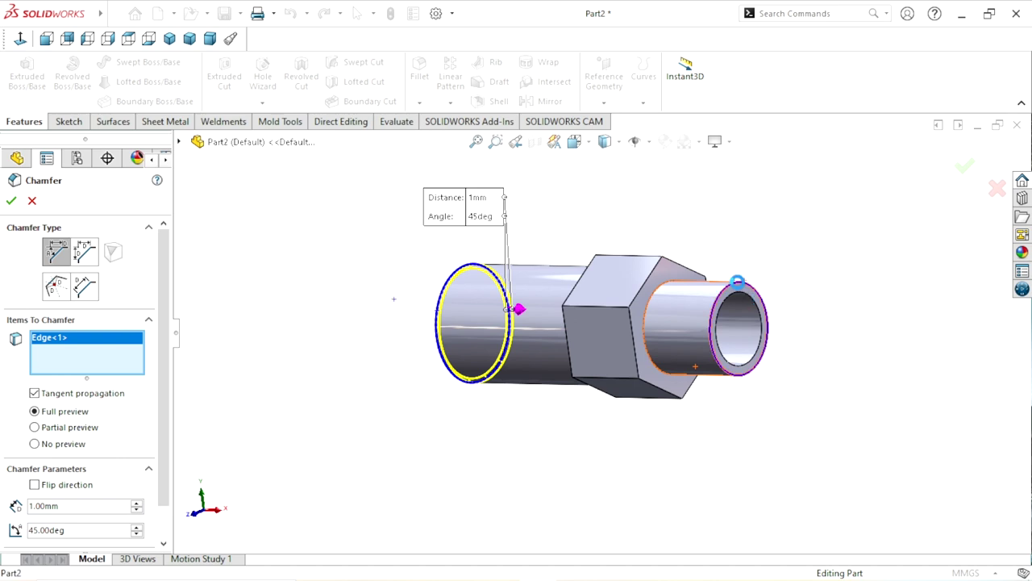
click(742, 289)
click(11, 200)
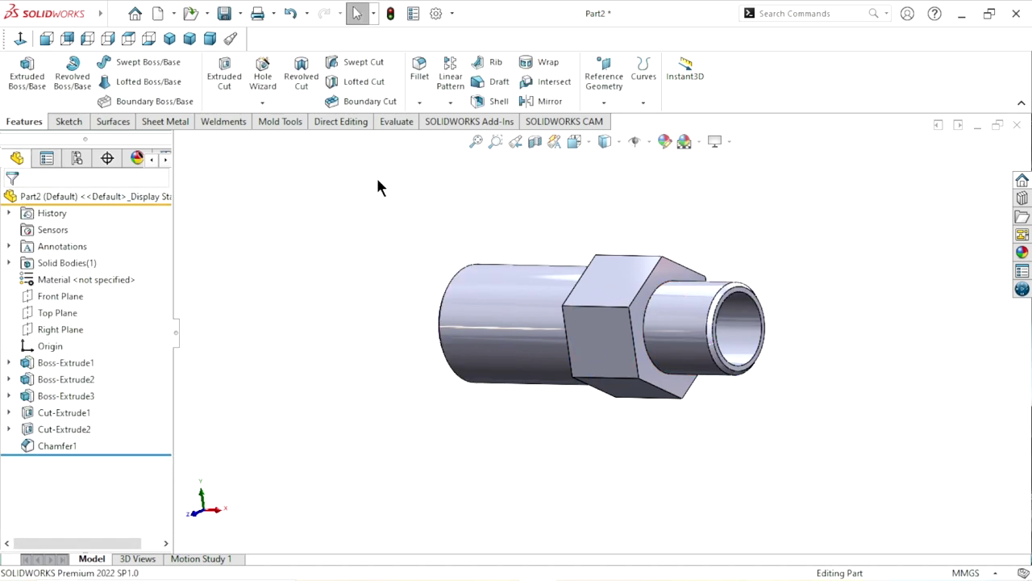
click(418, 103)
Chamfer the bore openings at the small and large ends by 0.3 mm
click(425, 135)
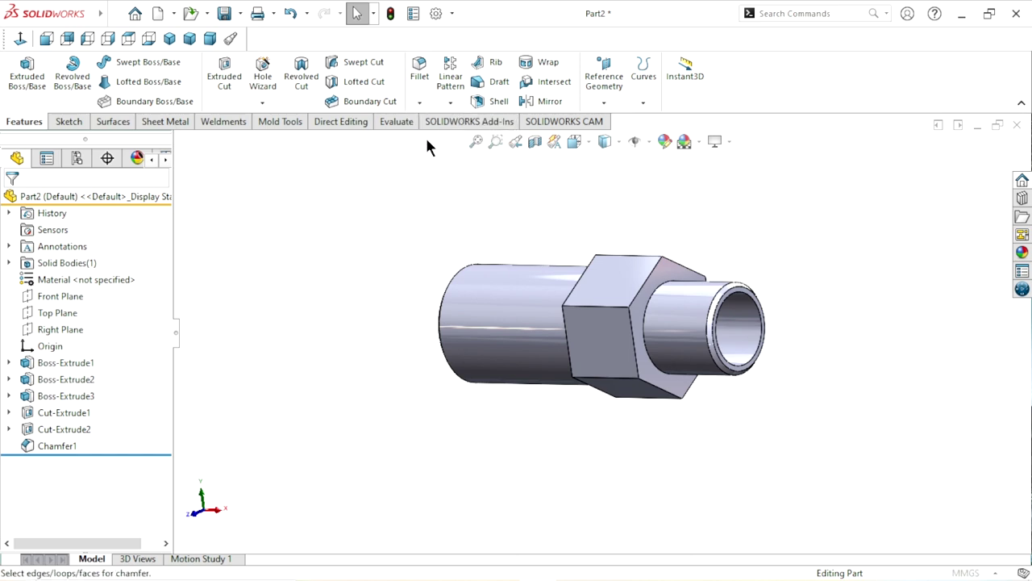
text(0)
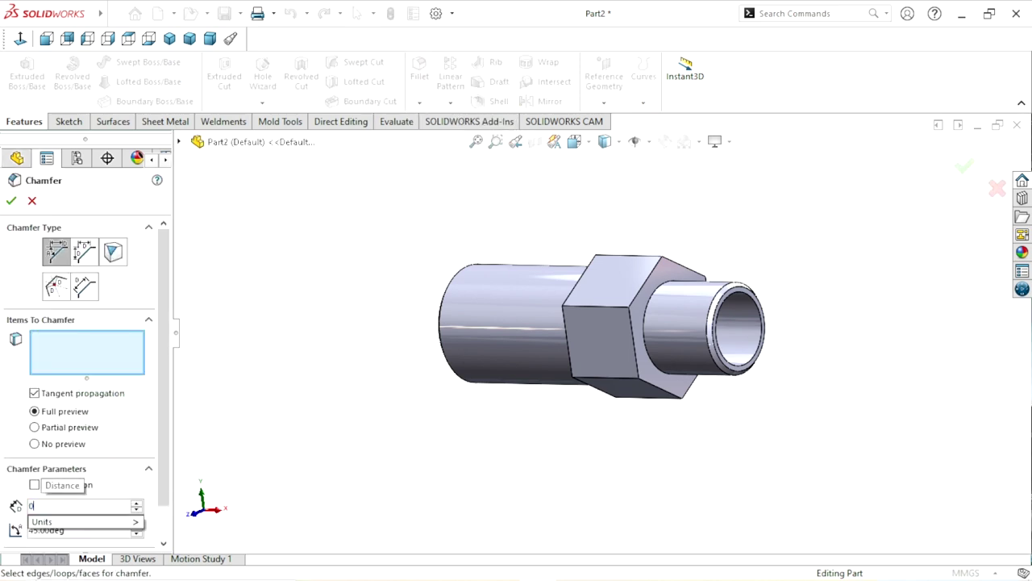
text(.3)
key(Return)
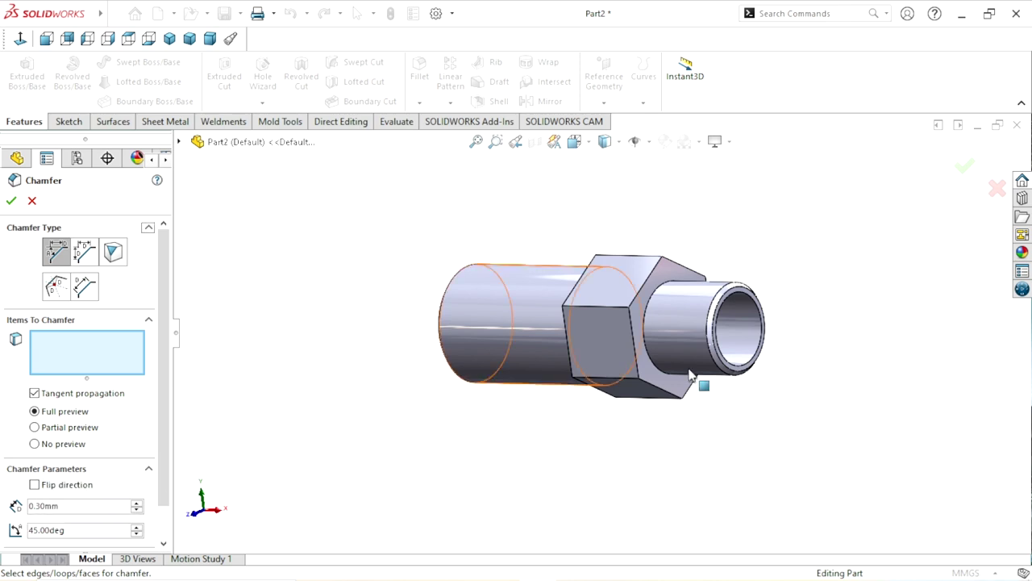
click(762, 331)
mouse_move(617, 408)
middle_down()
mouse_move(697, 412)
mouse_move(491, 380)
middle_up()
scroll(367, 355, down, 2)
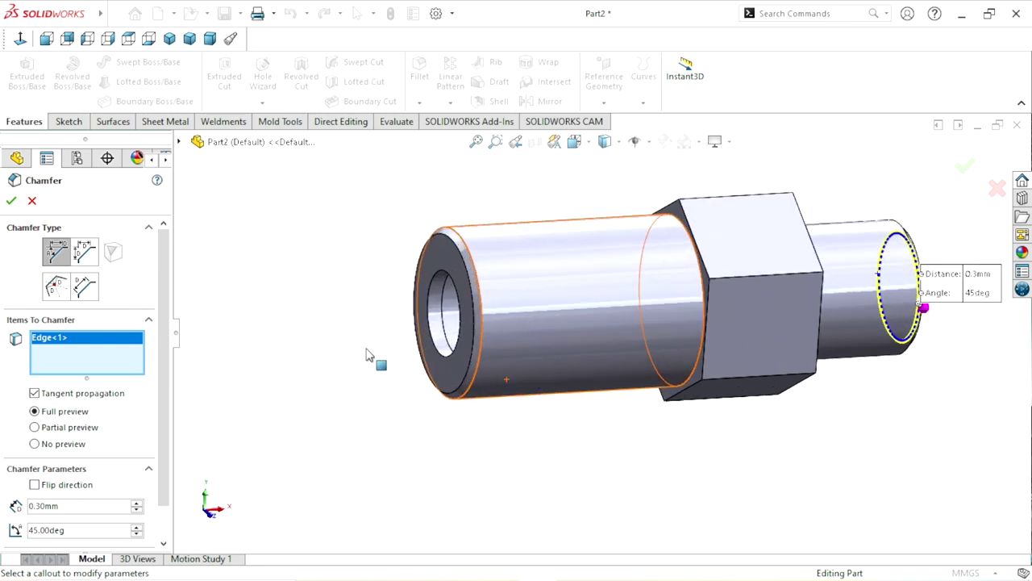
click(442, 316)
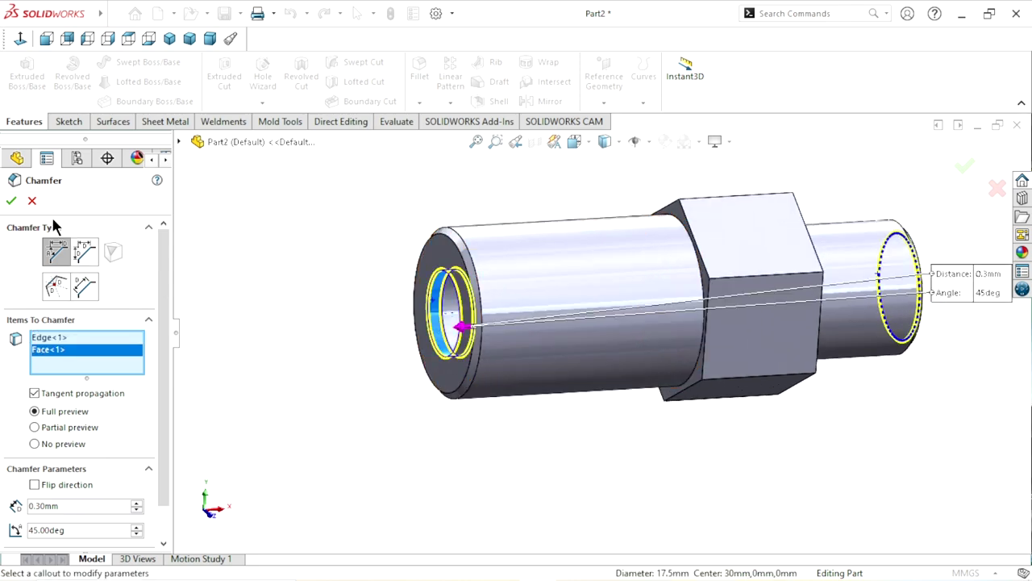
click(10, 200)
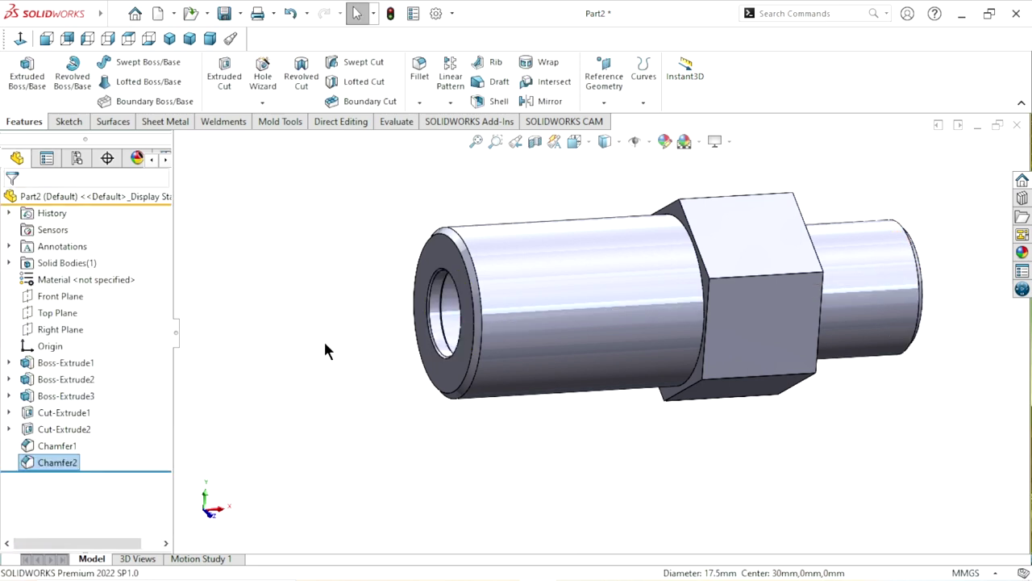
scroll(564, 359, up, 3)
middle_drag(813, 299, 716, 396)
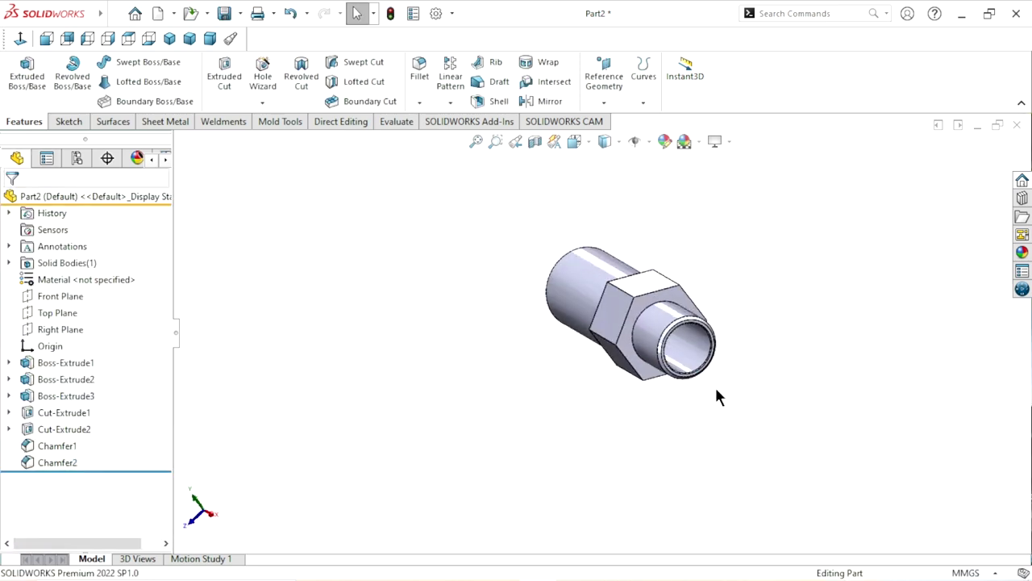
Start a sketch on the small end's hex face, viewed normal to it
scroll(704, 334, down, 2)
scroll(704, 334, down, 2)
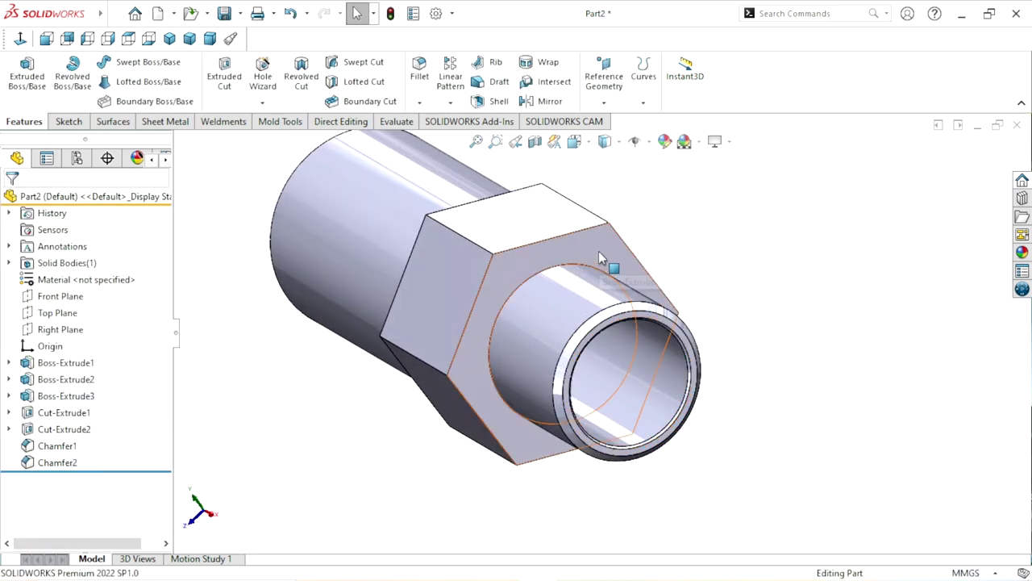
click(599, 256)
click(669, 208)
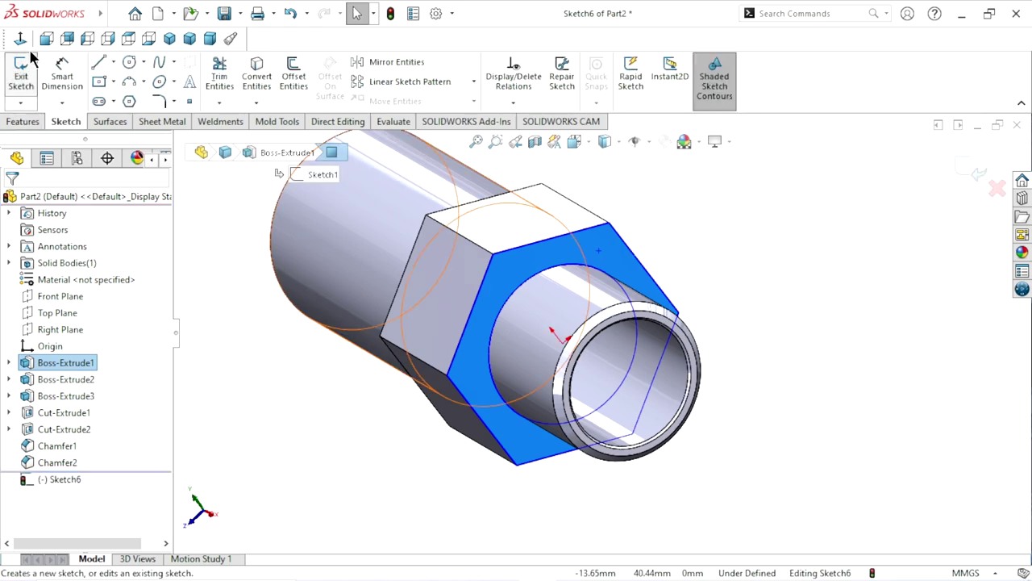
click(331, 152)
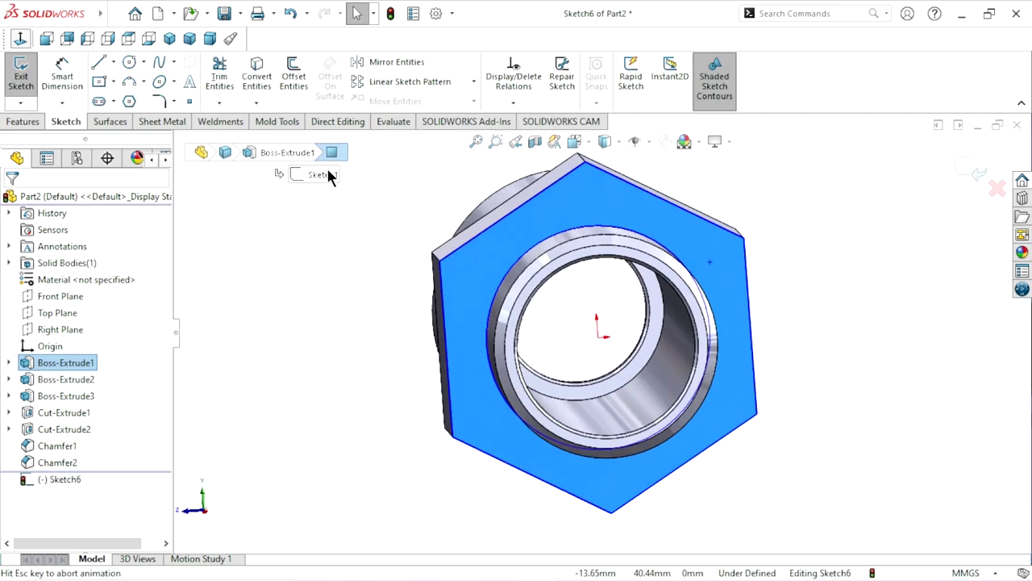
Draw a circle centred on the origin and dimension it to 29.80 mm diameter
click(131, 64)
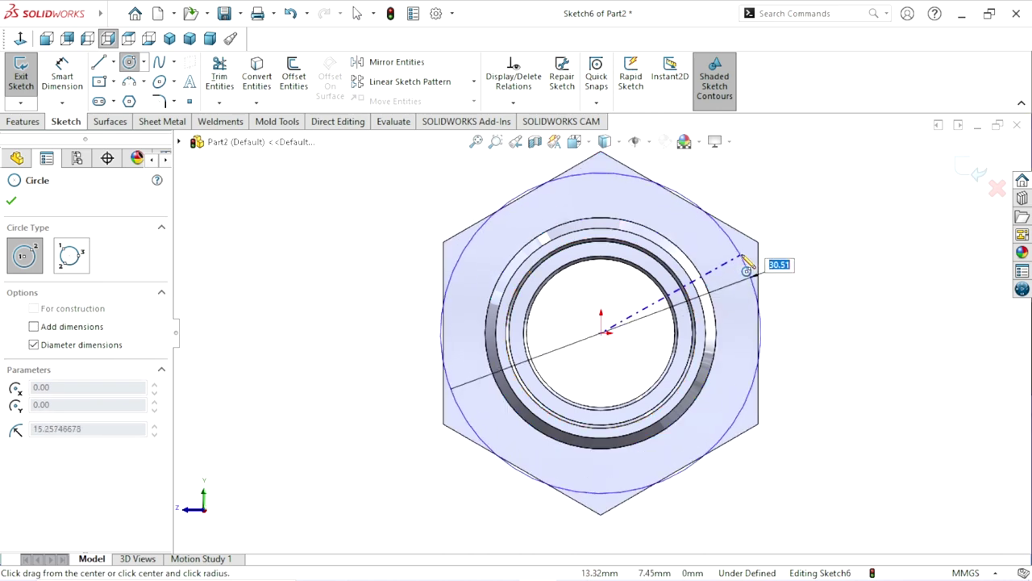
click(742, 273)
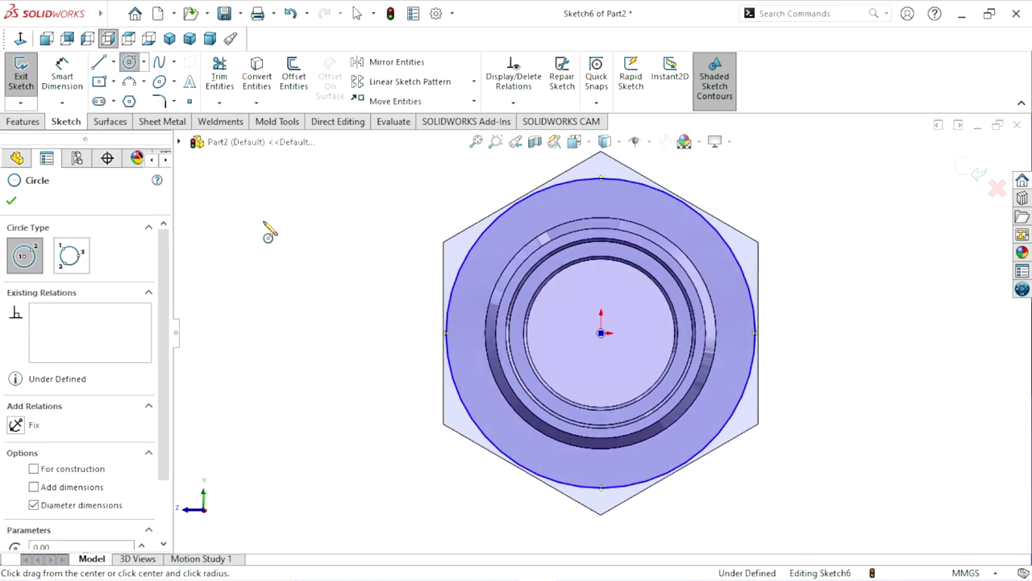
click(65, 74)
click(751, 288)
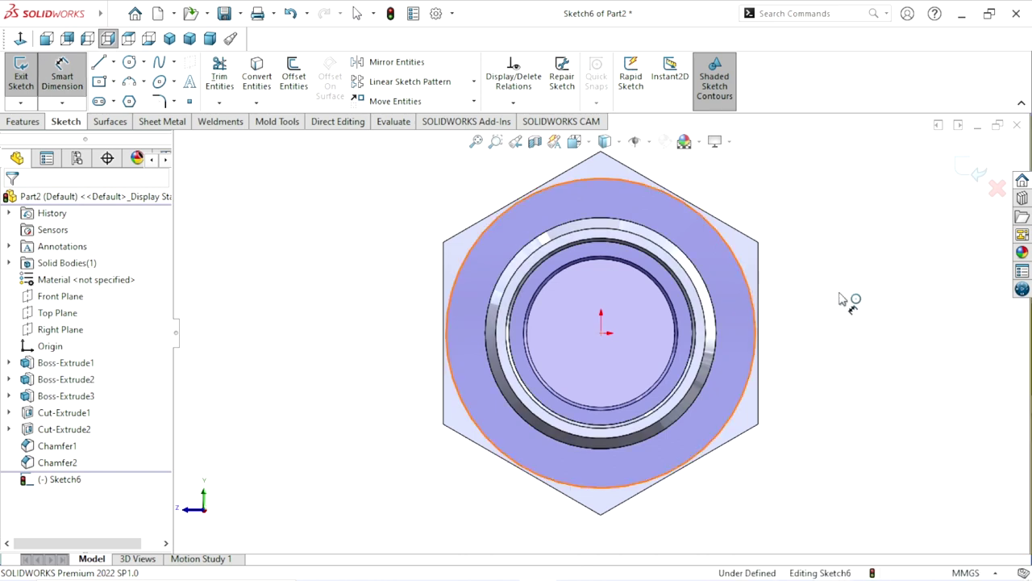
click(822, 306)
text(29.)
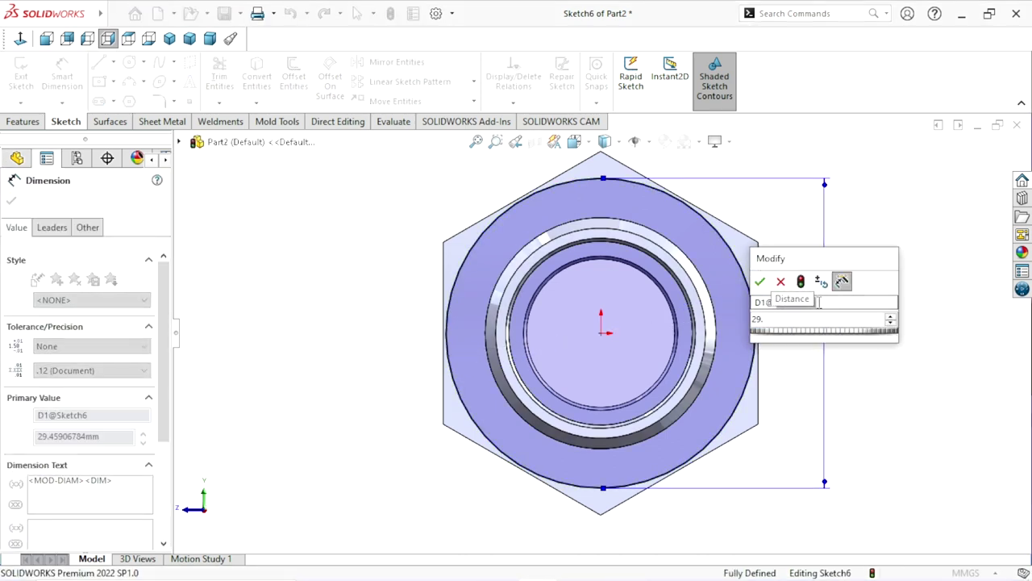
key(Escape)
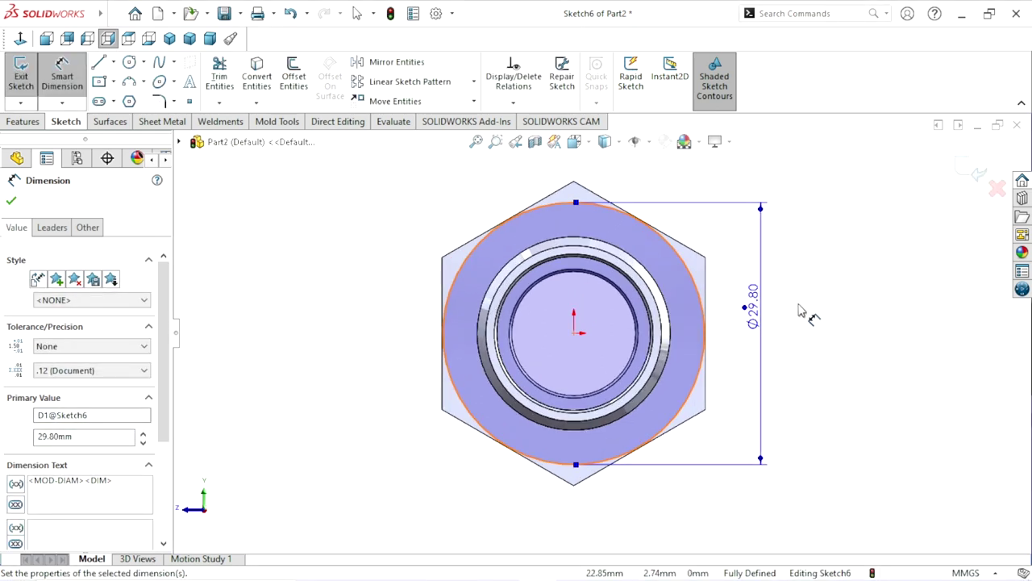
click(11, 202)
click(22, 122)
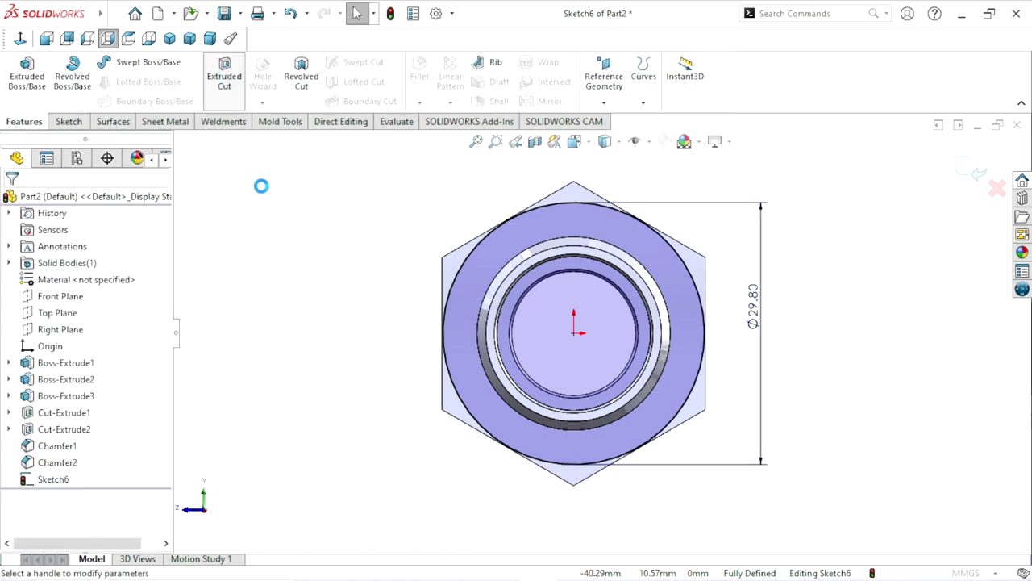
Cut Sketch6 Blind 277.50 mm with flipped side and 45° draft to bevel the hex corners
click(109, 292)
click(90, 307)
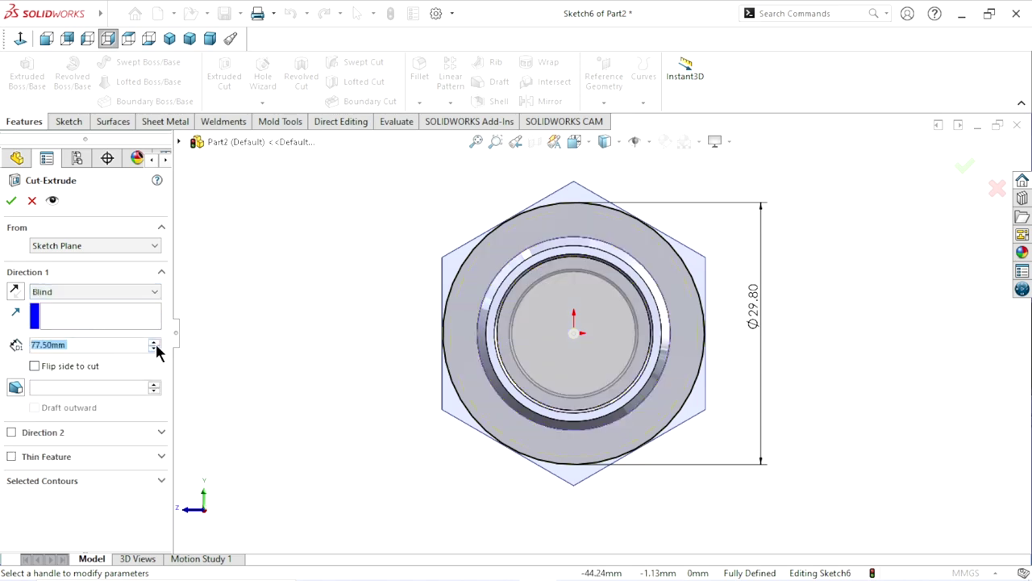
click(153, 342)
click(153, 342)
click(153, 342)
click(153, 342)
click(153, 342)
click(35, 365)
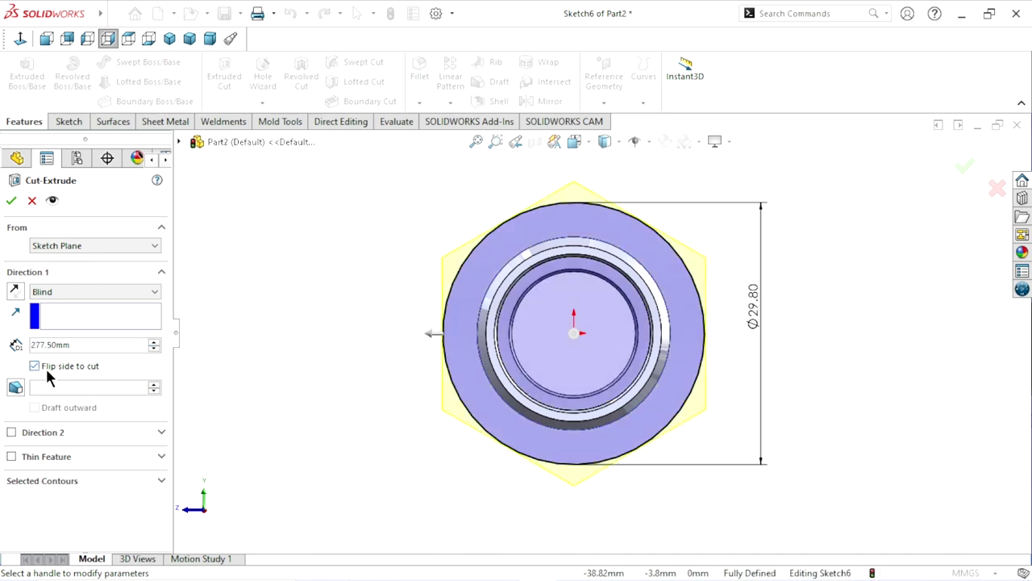
click(17, 388)
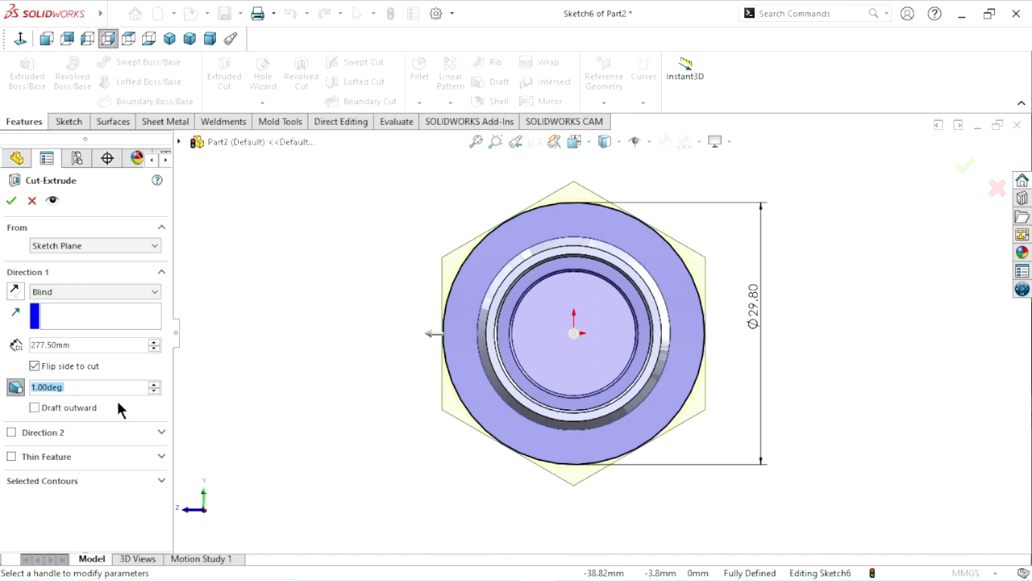
text(45)
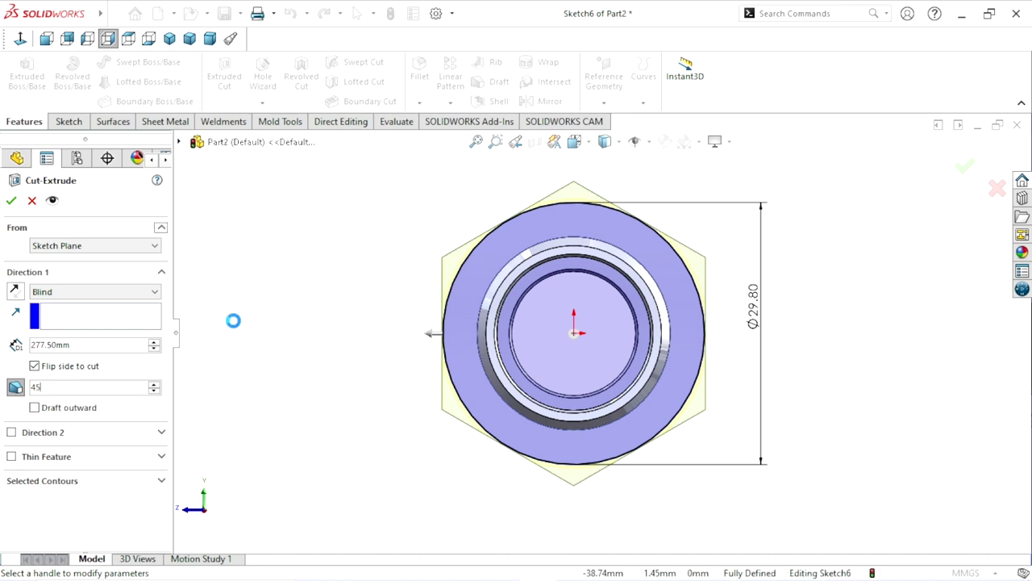
key(Return)
right_click(298, 299)
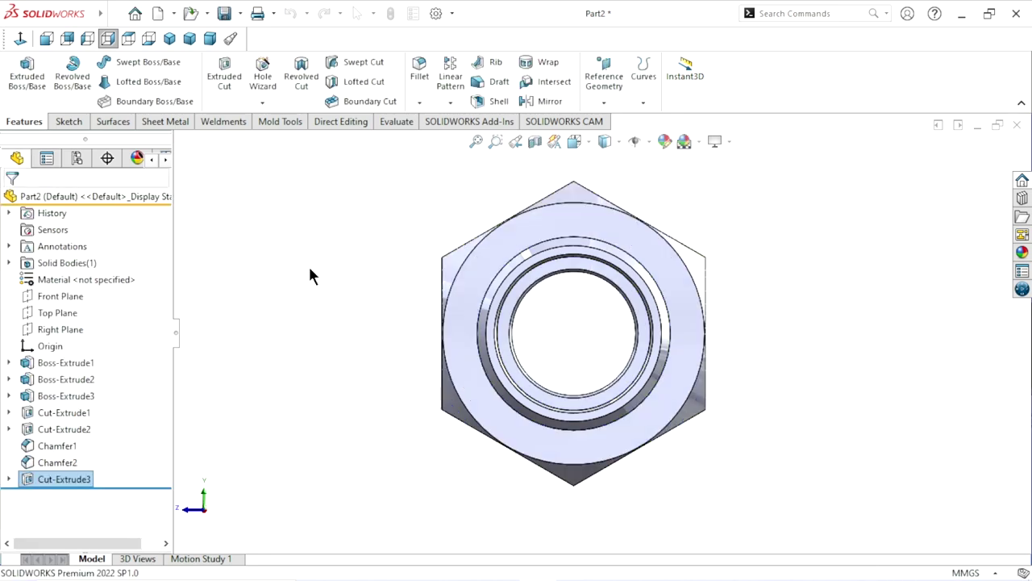
mouse_move(308, 263)
middle_down()
mouse_move(363, 326)
mouse_move(362, 350)
middle_up()
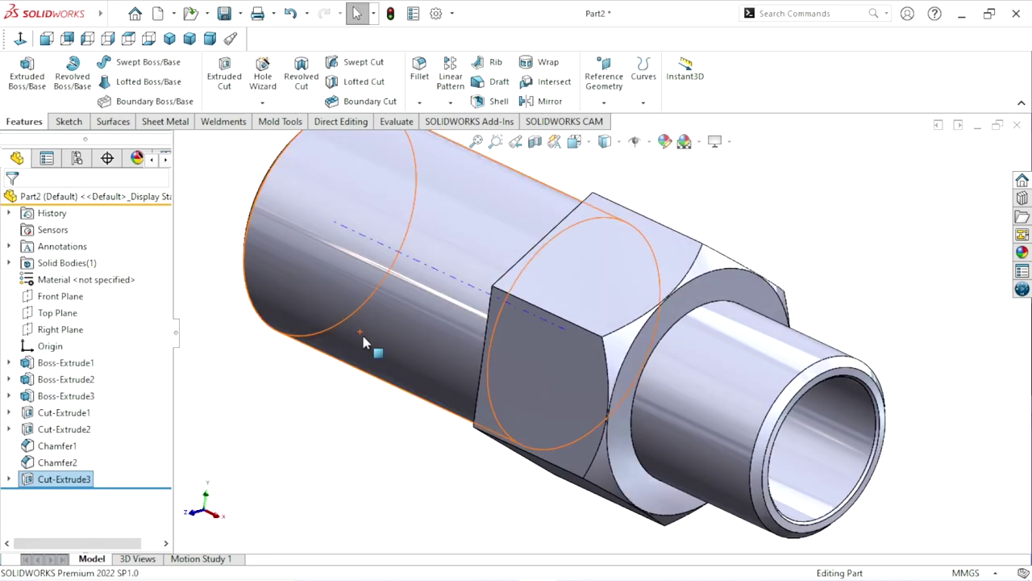
Mirror Cut-Extrude3 about the Right Plane onto the hex's opposite side
scroll(404, 252, up, 2)
scroll(567, 327, up, 2)
click(765, 276)
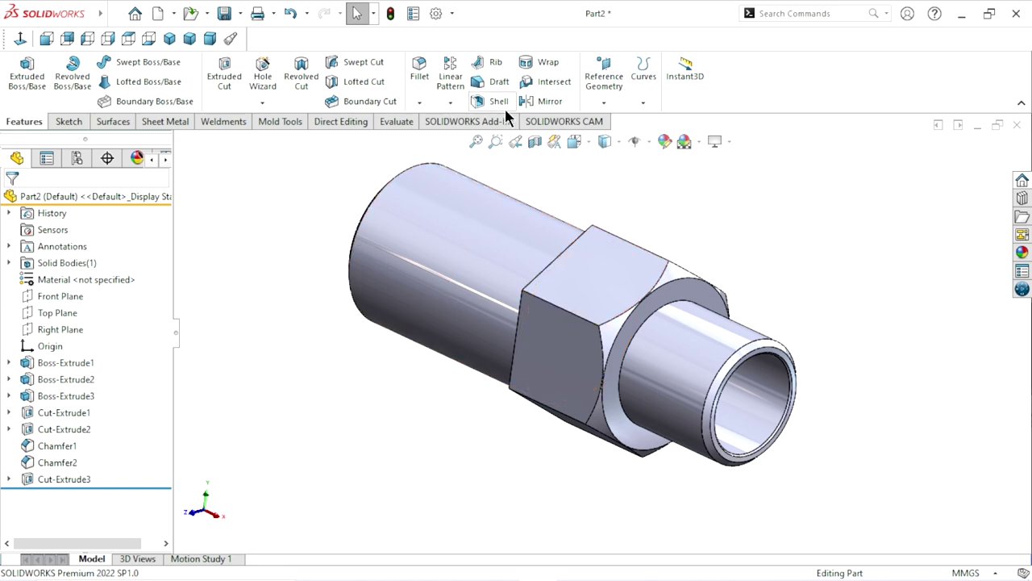
click(553, 104)
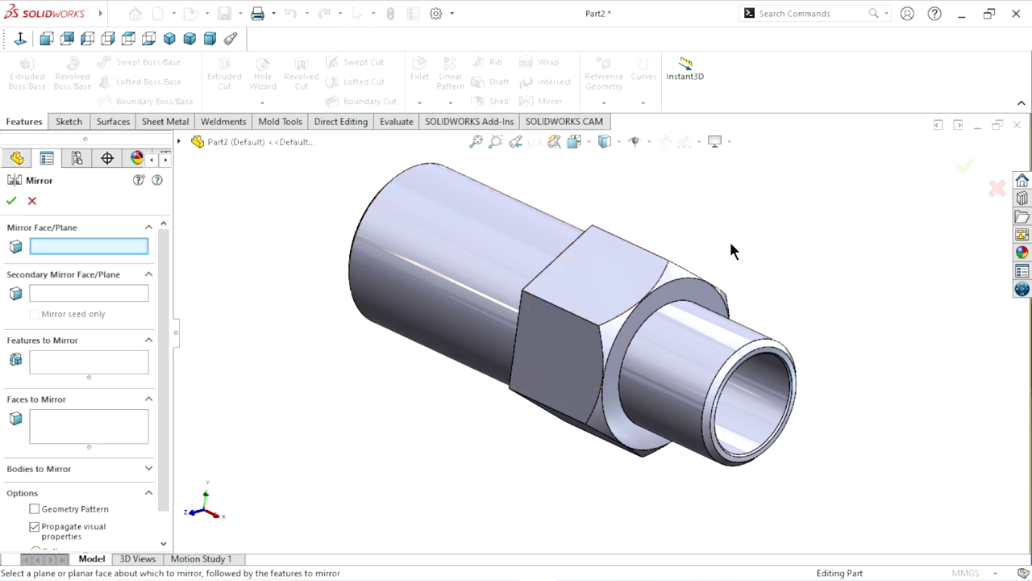
click(179, 141)
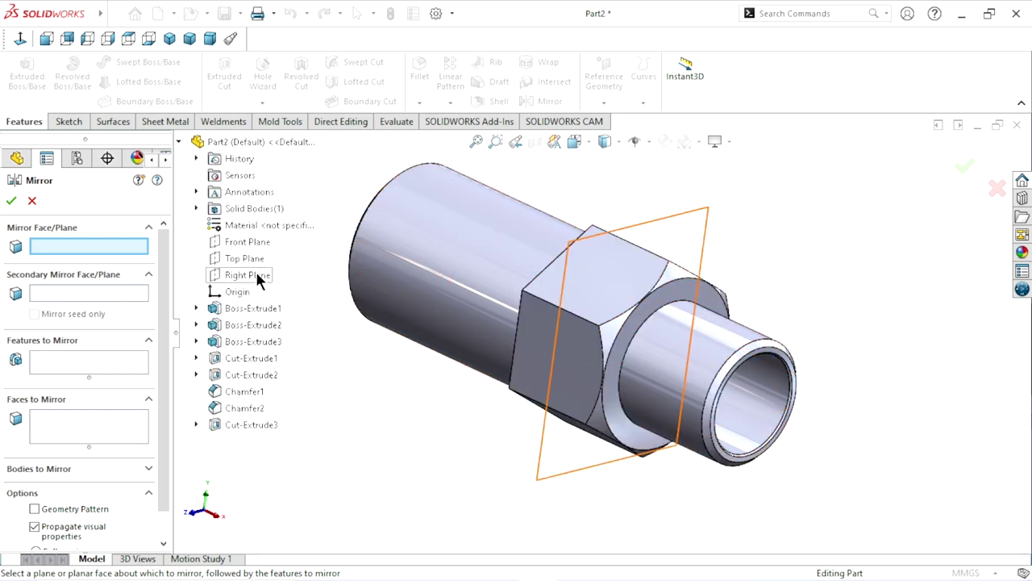
click(255, 272)
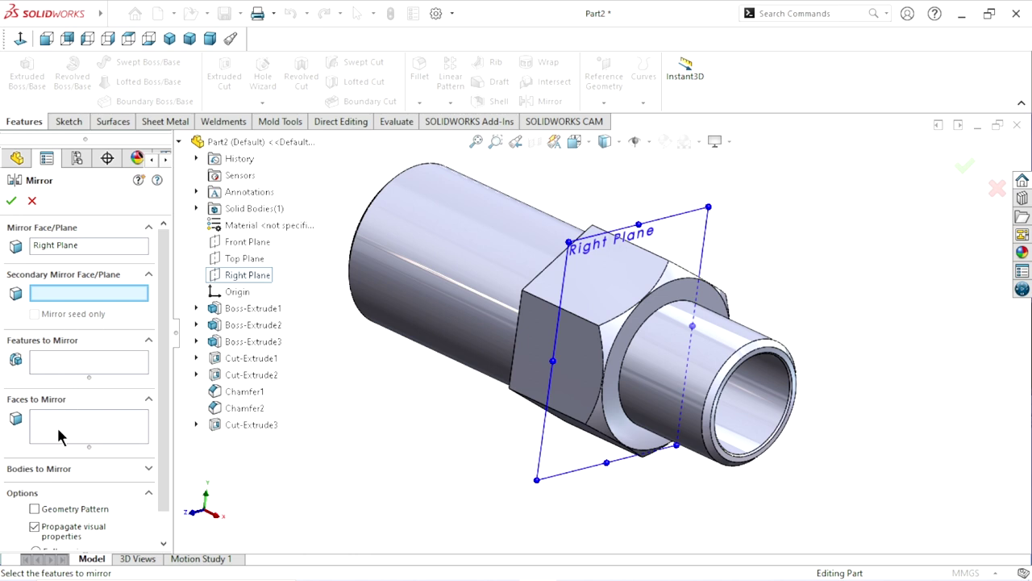
click(63, 369)
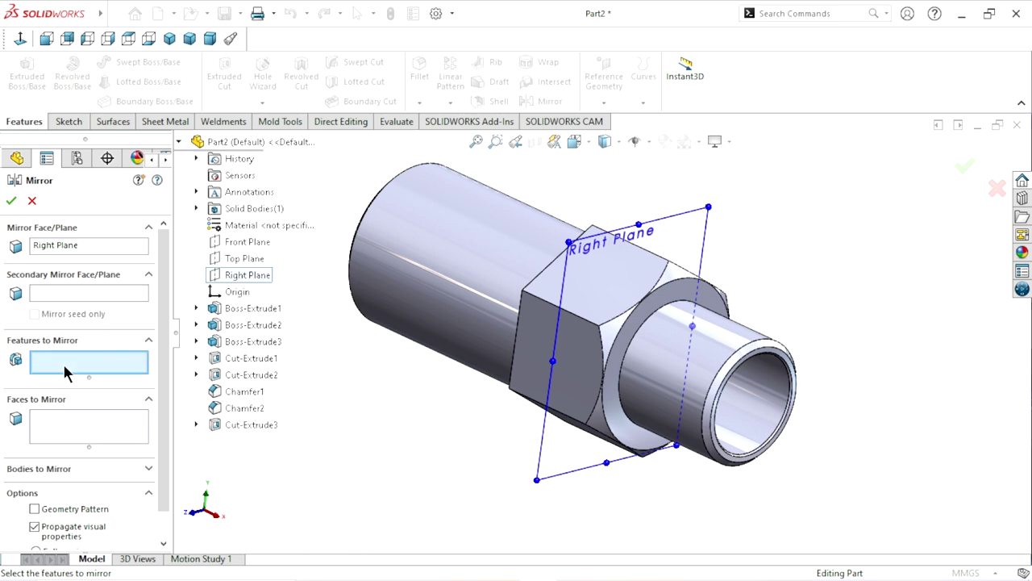
click(242, 425)
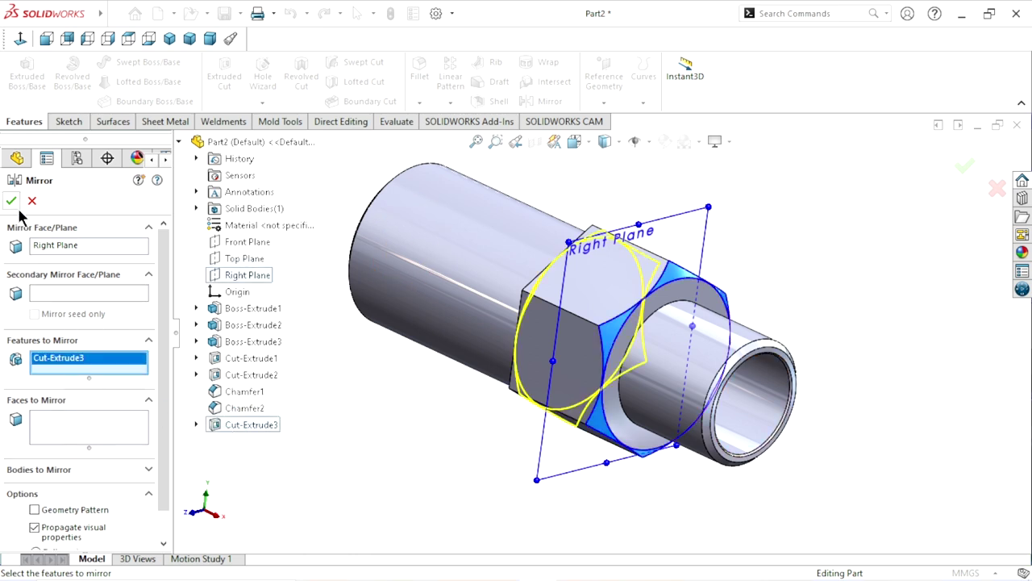
key(Return)
mouse_move(388, 369)
middle_down()
mouse_move(509, 411)
mouse_move(438, 387)
mouse_move(503, 415)
mouse_move(445, 403)
mouse_move(484, 399)
middle_up()
scroll(524, 396, up, 2)
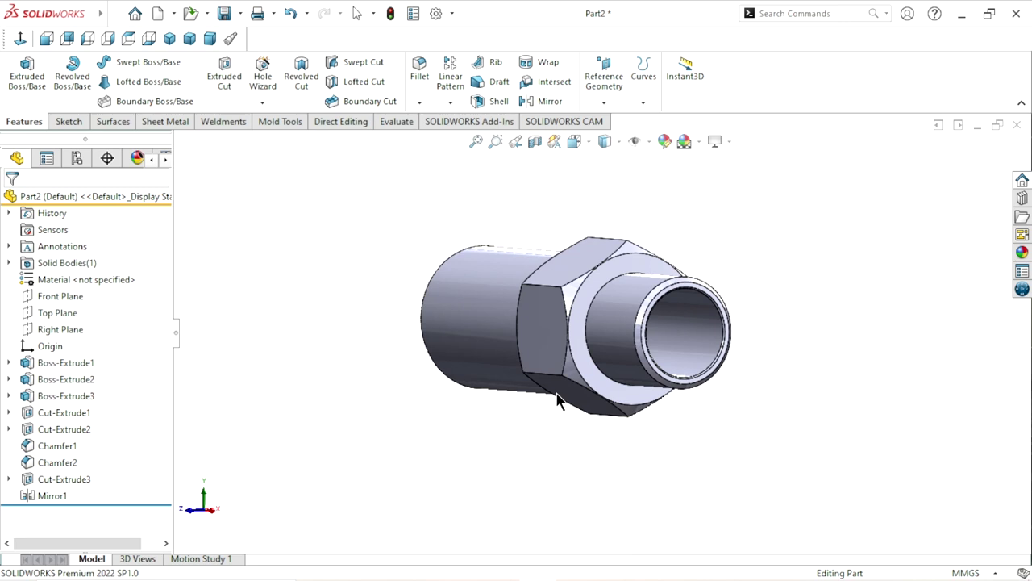
Begin a Thread feature on the small pipe's end edge
scroll(669, 343, up, 3)
scroll(665, 334, down, 1)
scroll(634, 361, down, 3)
scroll(720, 304, down, 2)
scroll(730, 311, down, 1)
scroll(774, 326, down, 2)
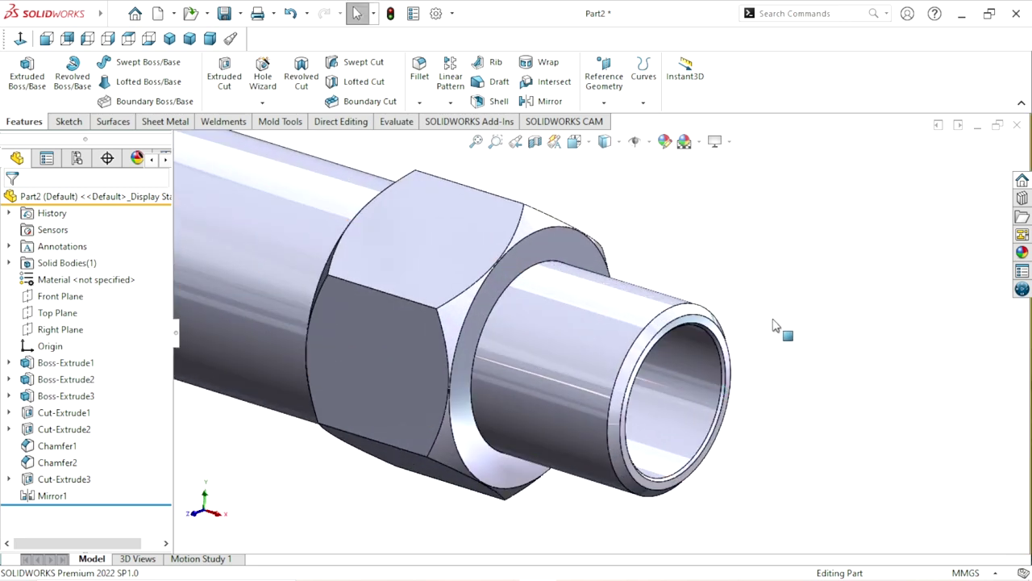
click(262, 103)
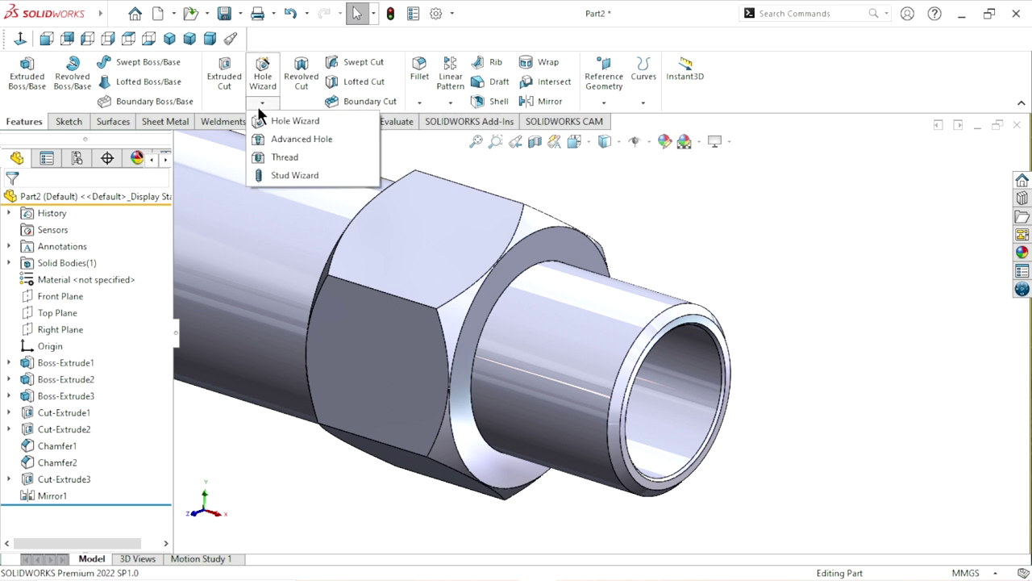
click(263, 156)
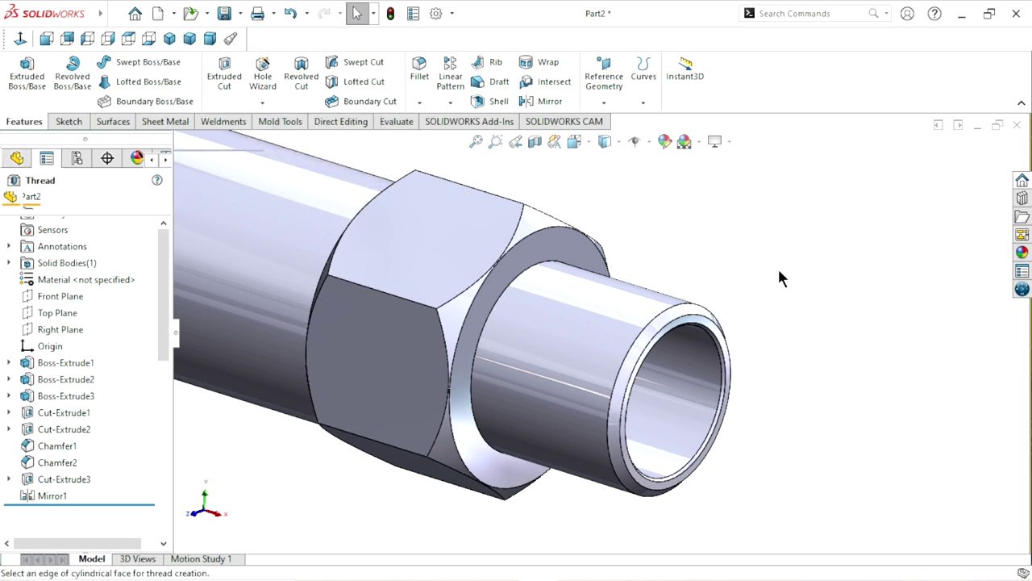
click(526, 360)
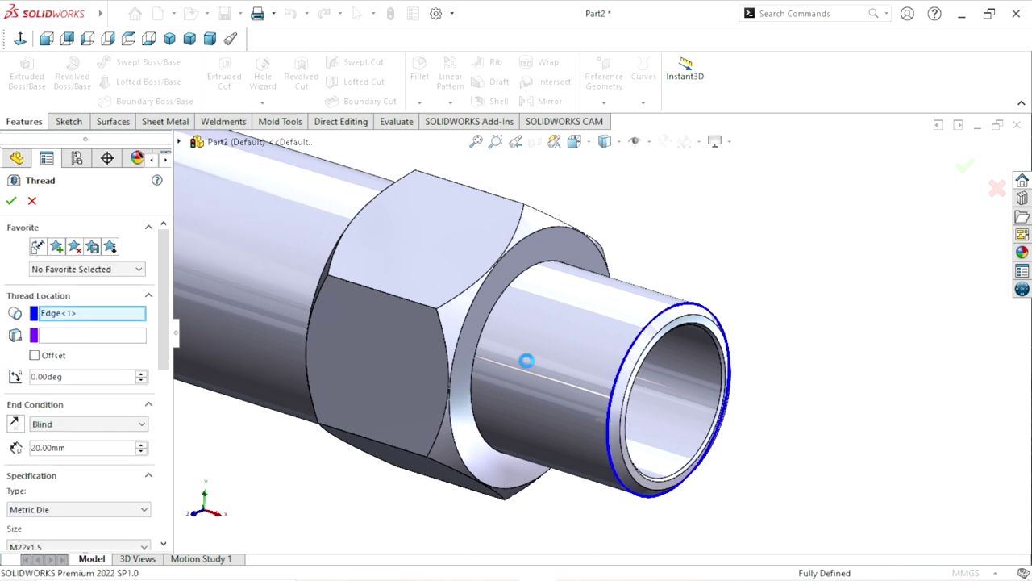
drag(162, 325, 160, 371)
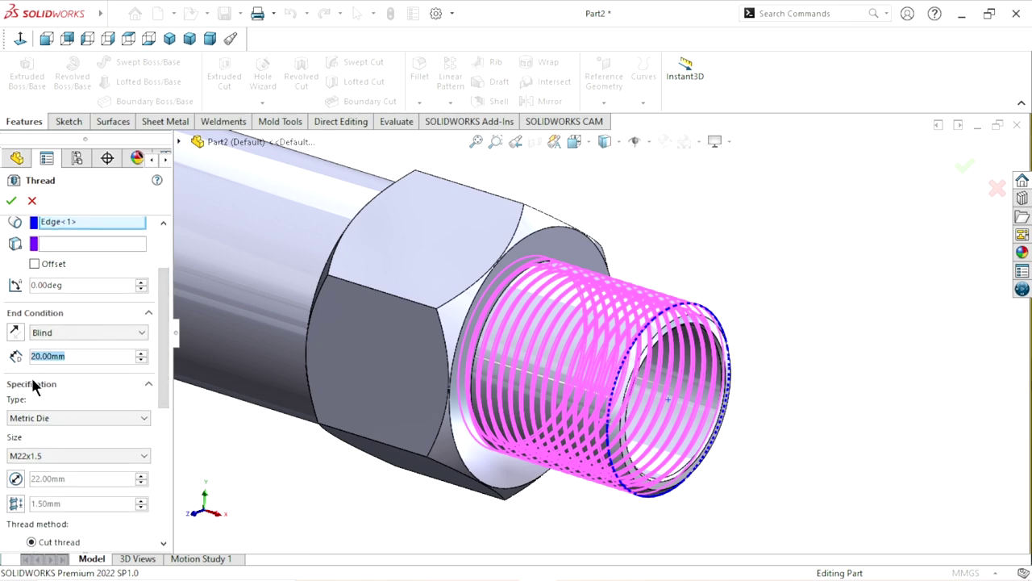
drag(158, 362, 5, 343)
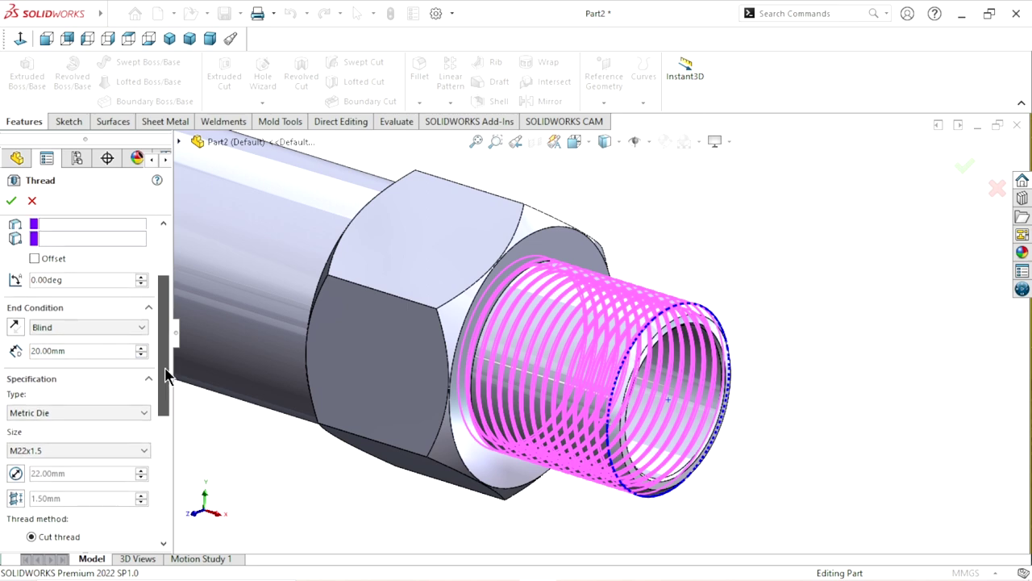
Offset the thread start 2 mm from the end edge in the reversed direction
click(34, 300)
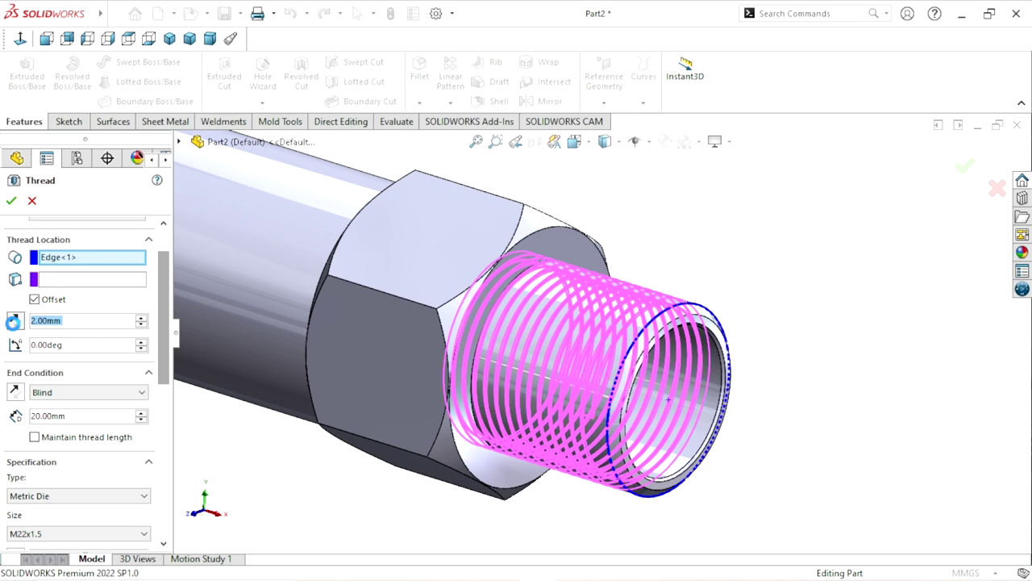
click(13, 321)
scroll(389, 437, up, 2)
scroll(430, 436, up, 3)
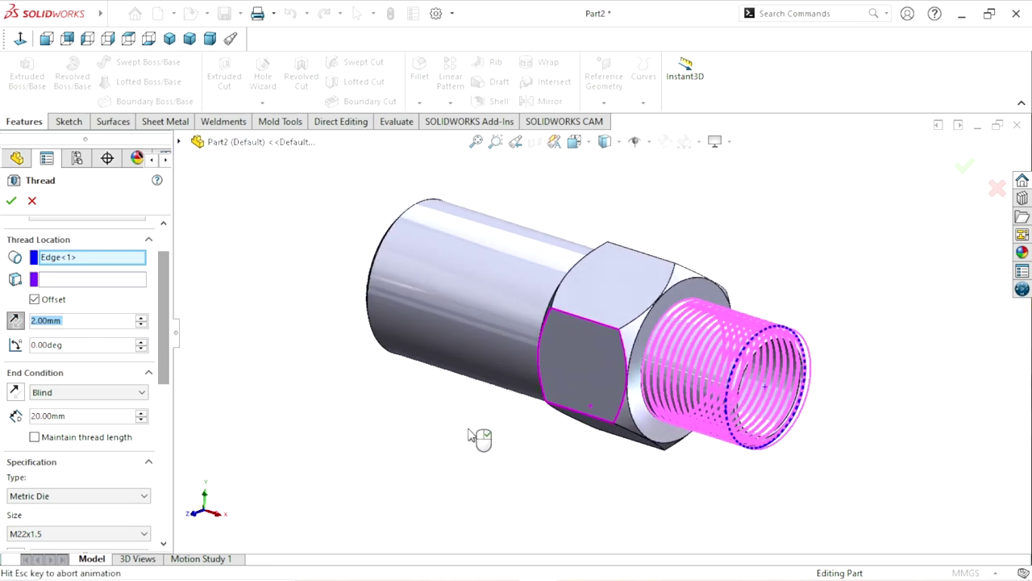
mouse_move(521, 422)
middle_down()
mouse_move(555, 436)
mouse_move(261, 415)
mouse_move(188, 373)
middle_up()
drag(164, 373, 158, 435)
Set the thread to Metric Die M22x1.5, 20 mm blind, and complete it
click(96, 339)
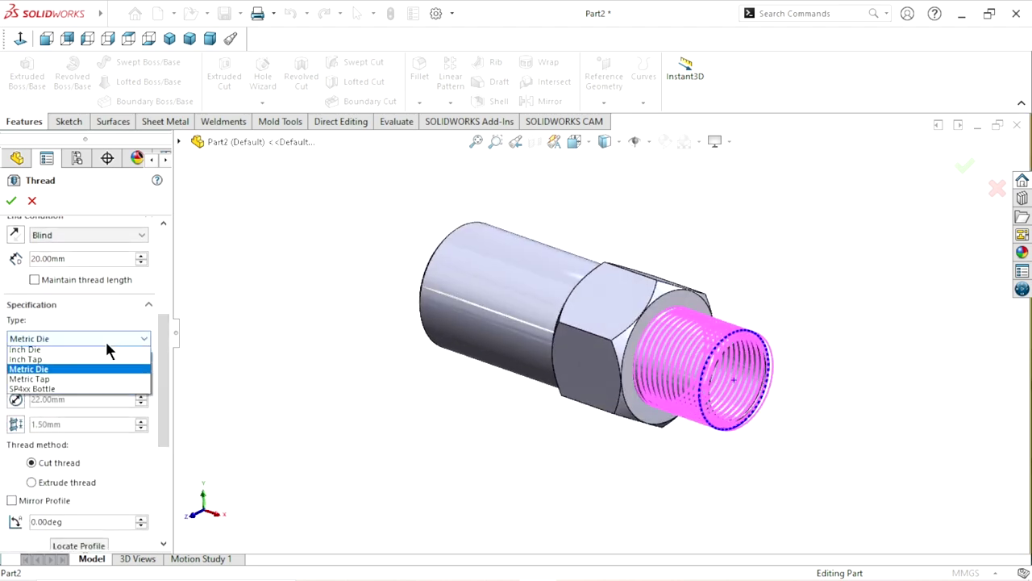
click(79, 373)
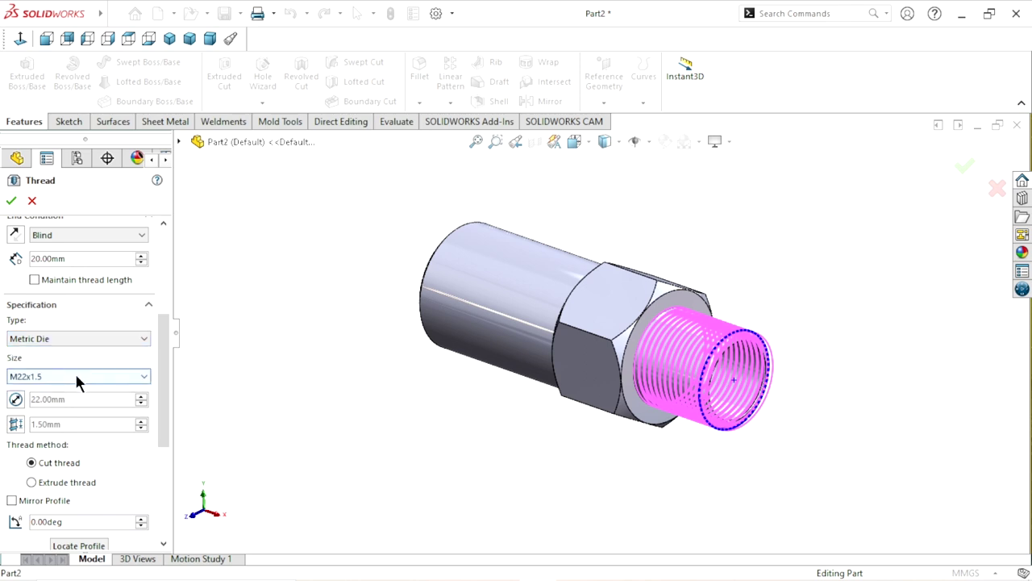
click(77, 375)
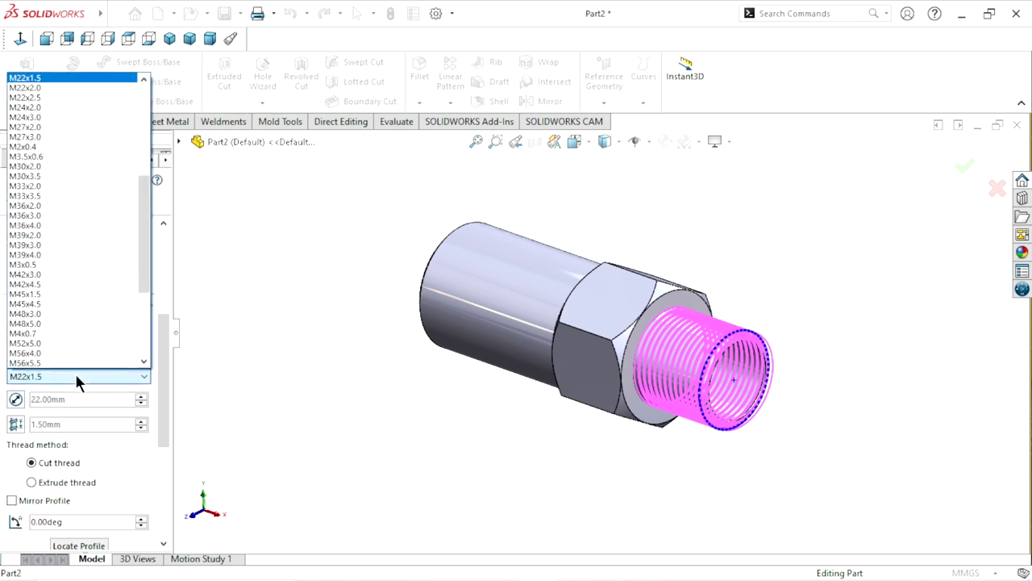
click(43, 79)
drag(157, 405, 164, 318)
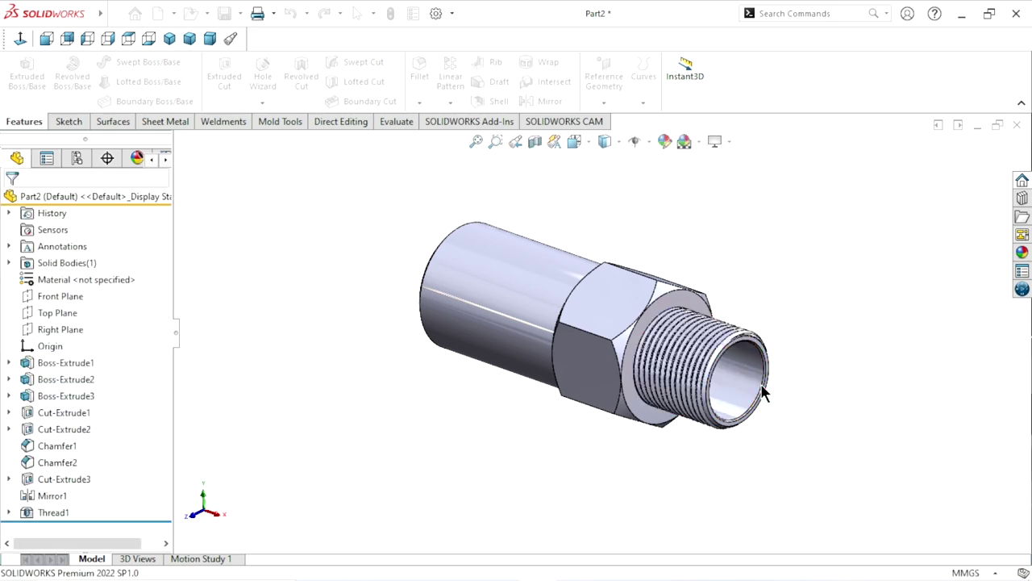
scroll(746, 363, down, 2)
middle_drag(758, 363, 714, 387)
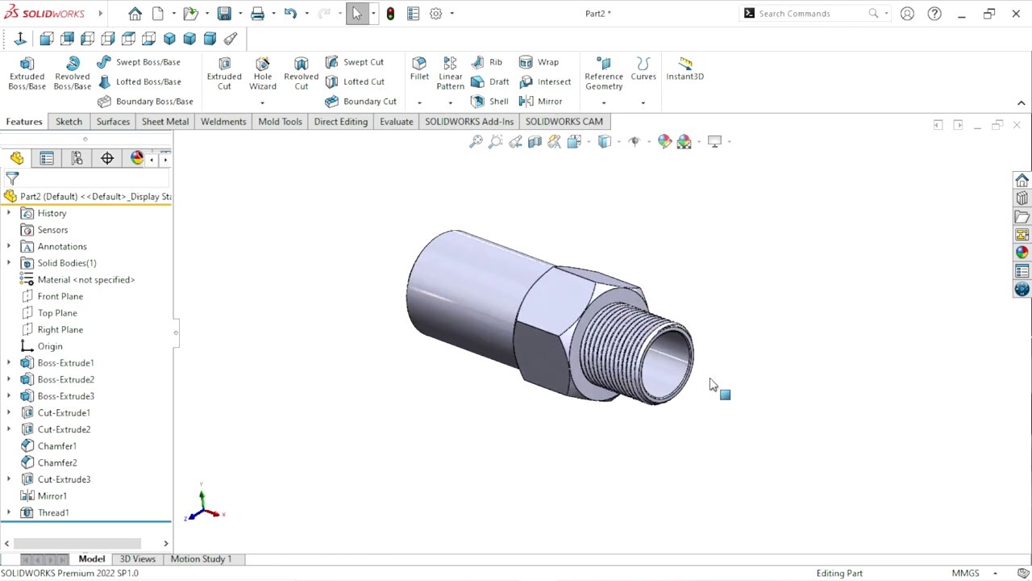
scroll(647, 295, down, 2)
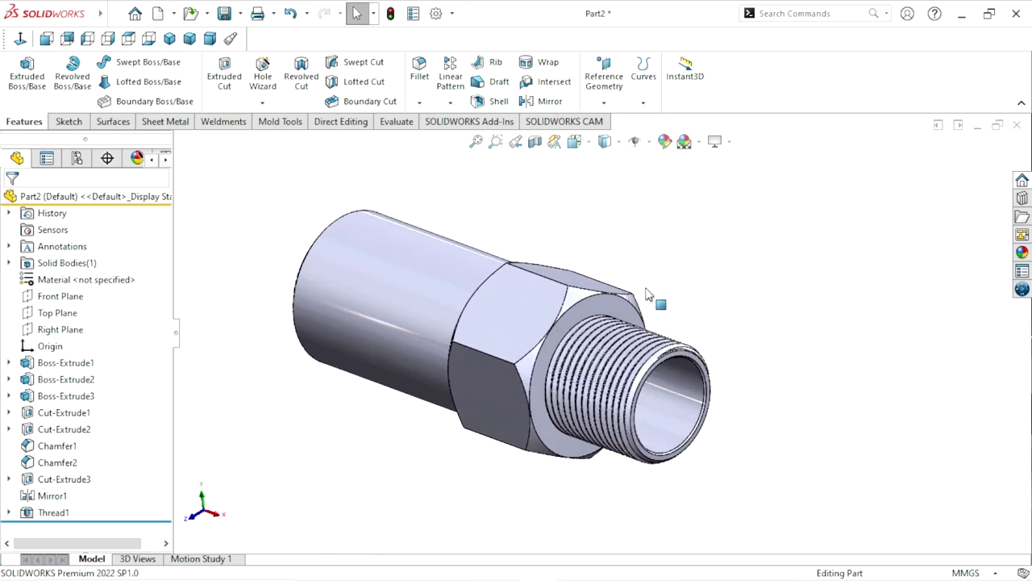
click(1023, 255)
Apply the brushed steel appearance from Metal > Steel to the whole fitting
click(844, 171)
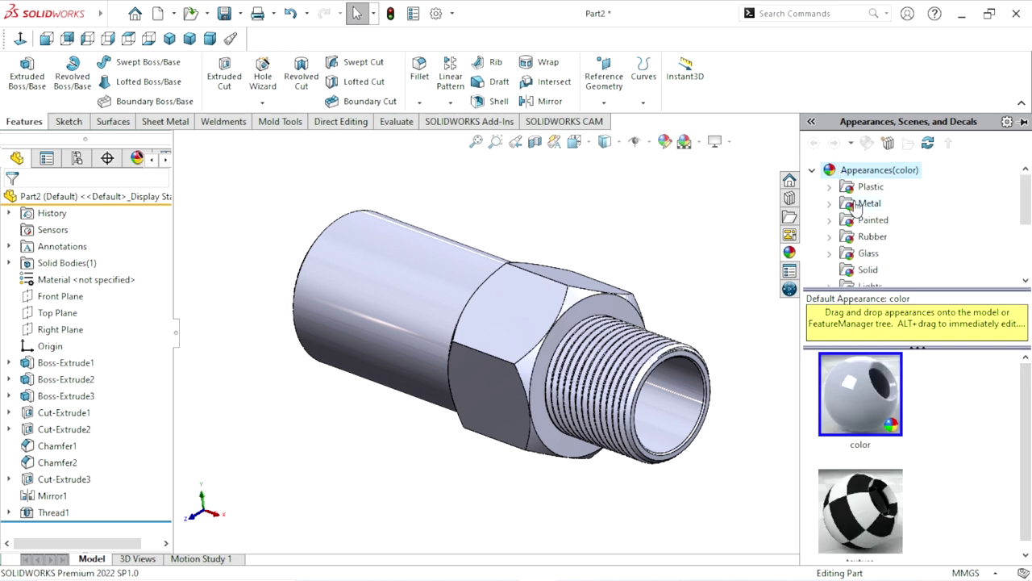
click(863, 203)
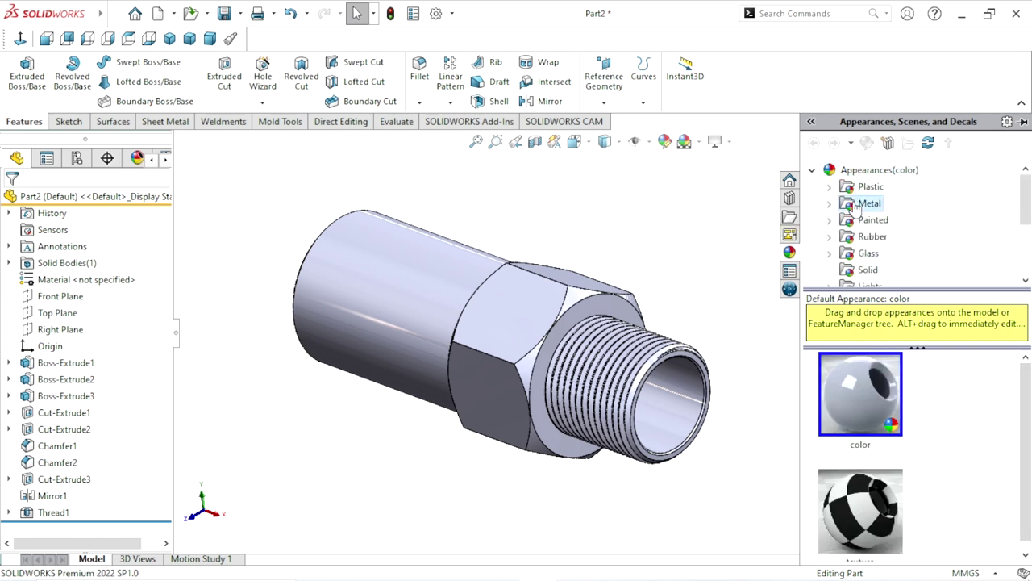
double_click(857, 205)
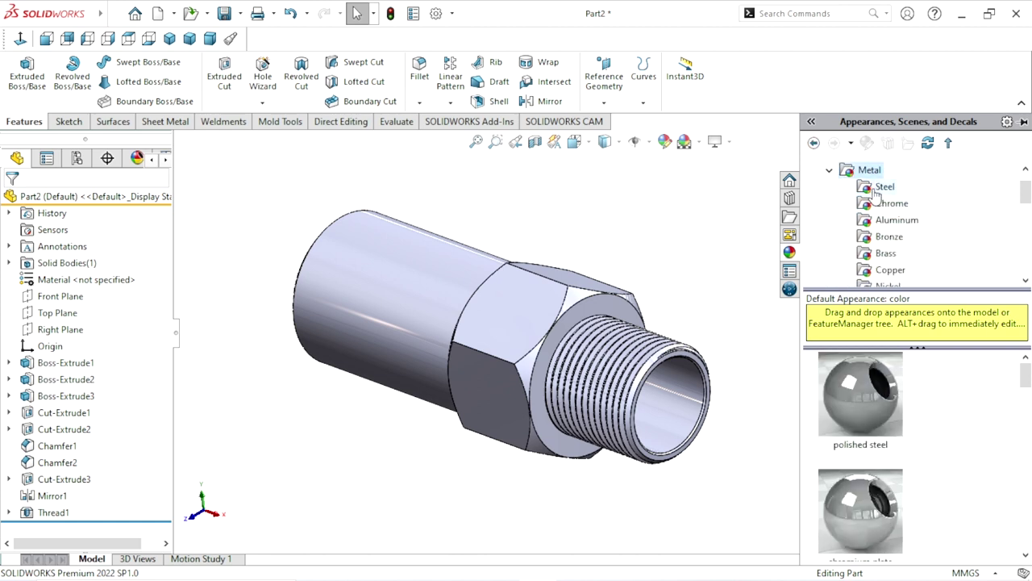
click(873, 190)
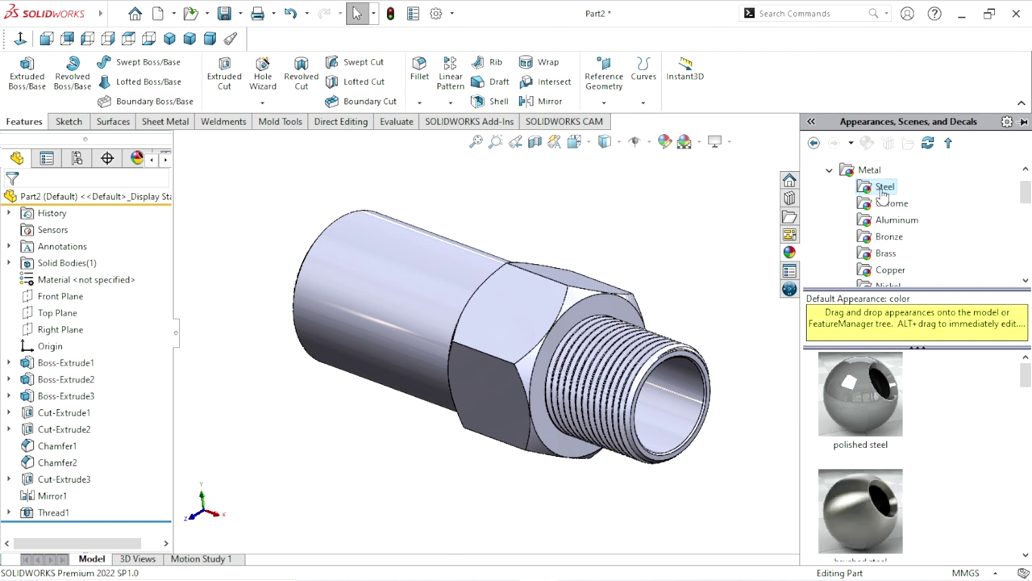
drag(1026, 375, 1026, 397)
click(865, 376)
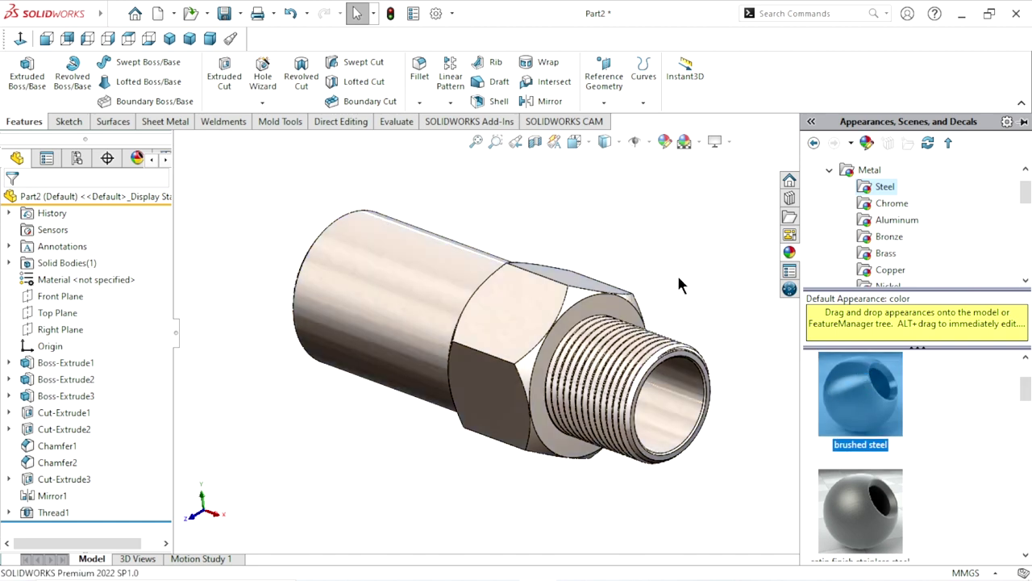
click(694, 403)
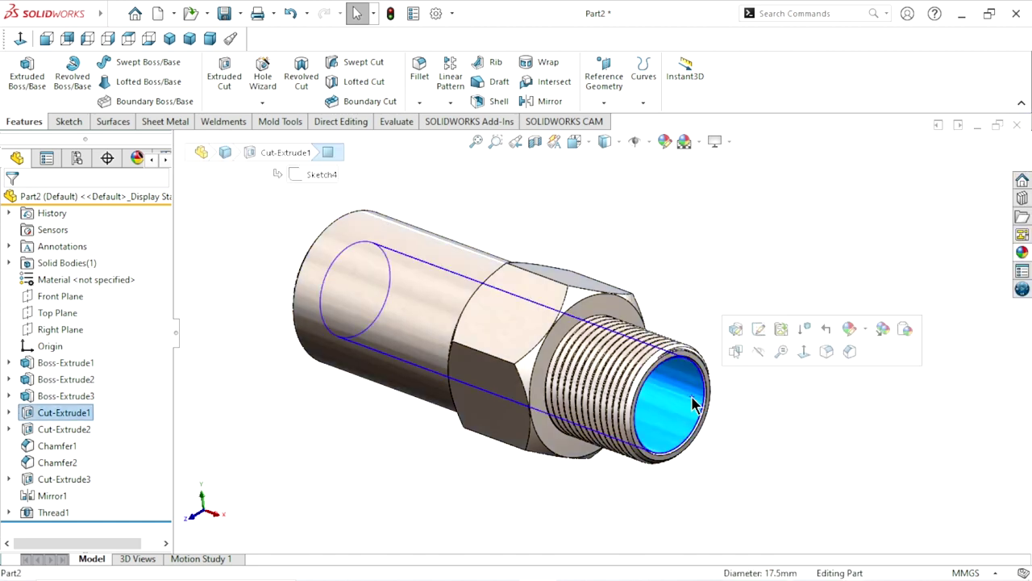
Apply the chromium plate appearance to the fitting's inner bore face
key(ctrl+8)
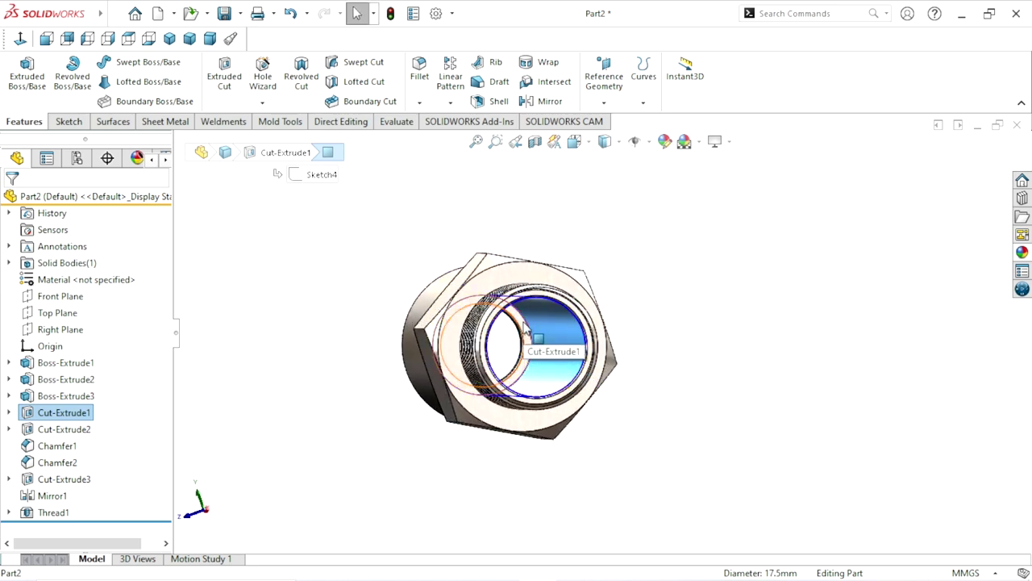
key(ctrl+7)
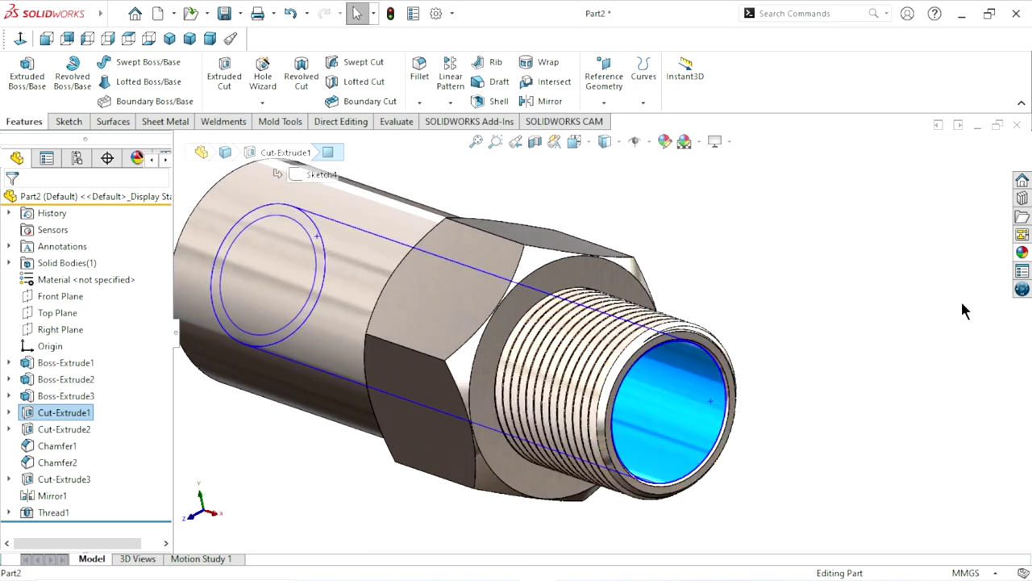
click(1021, 253)
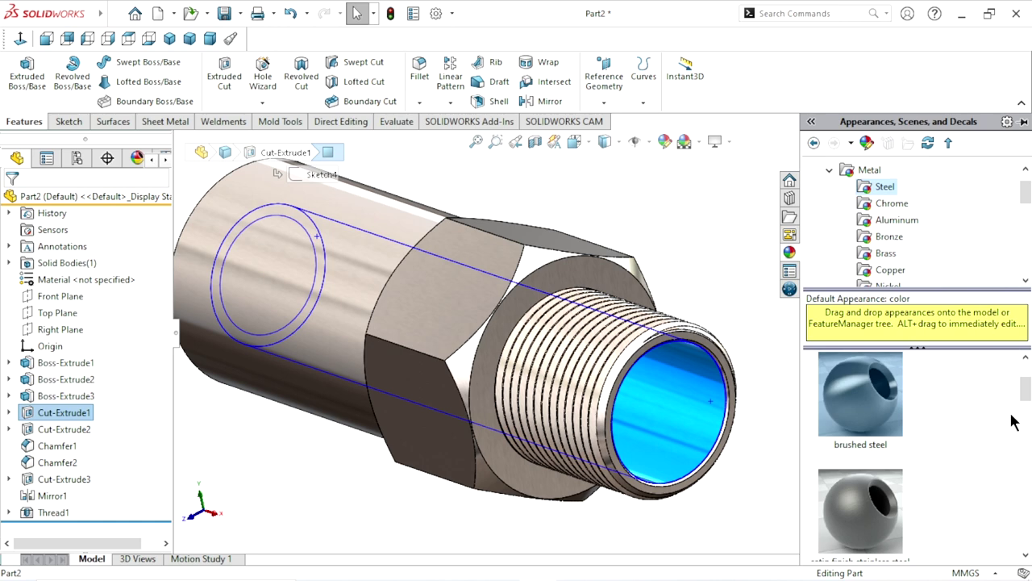
click(891, 203)
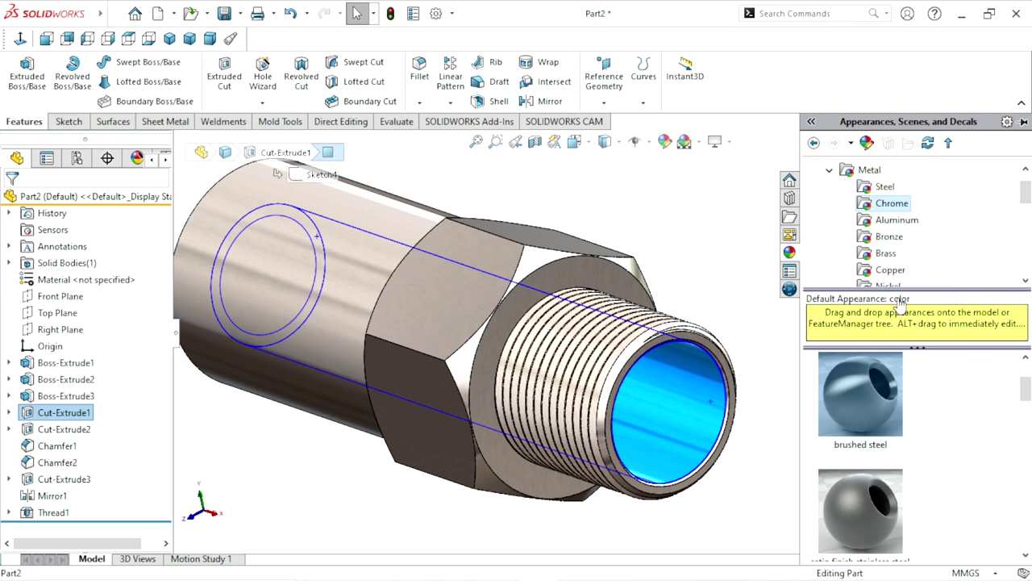
double_click(869, 397)
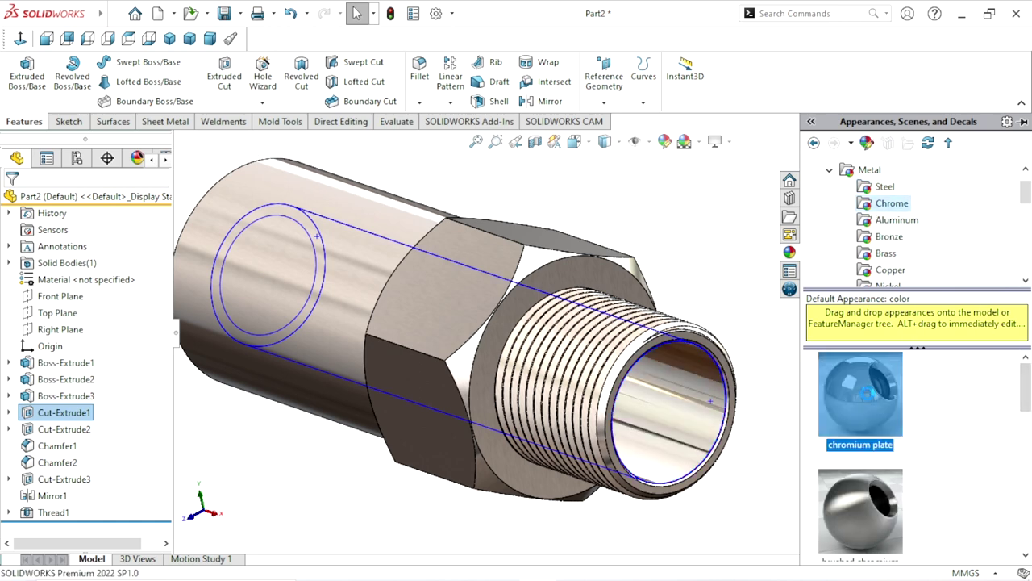
click(678, 244)
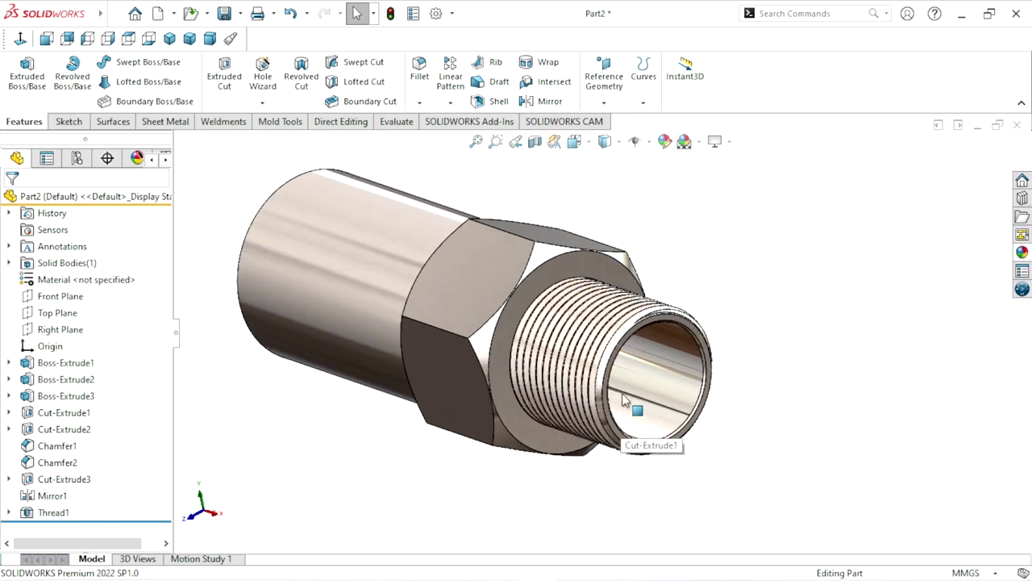
mouse_move(746, 401)
middle_down()
mouse_move(773, 347)
mouse_move(752, 391)
middle_up()
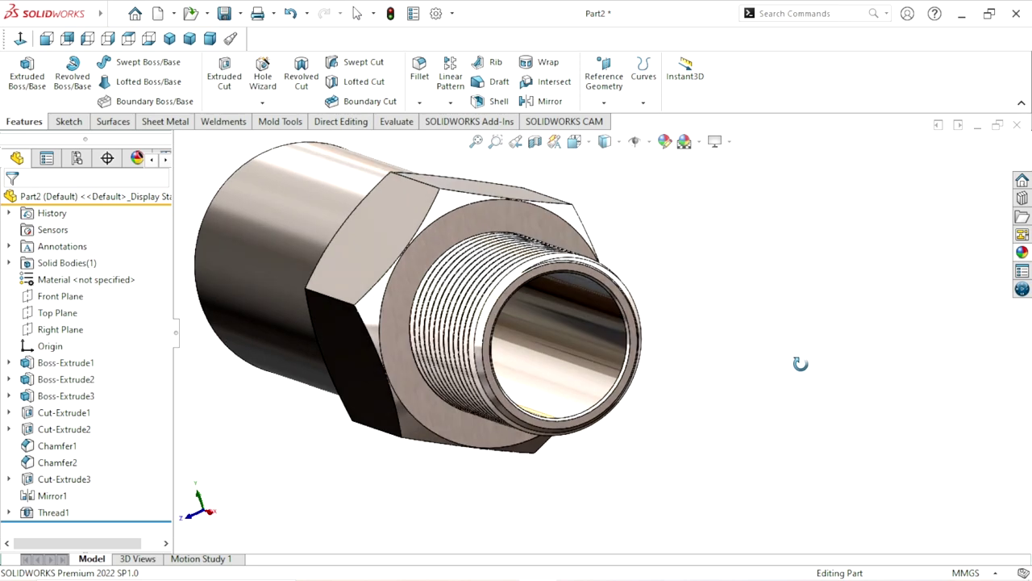
scroll(604, 343, up, 3)
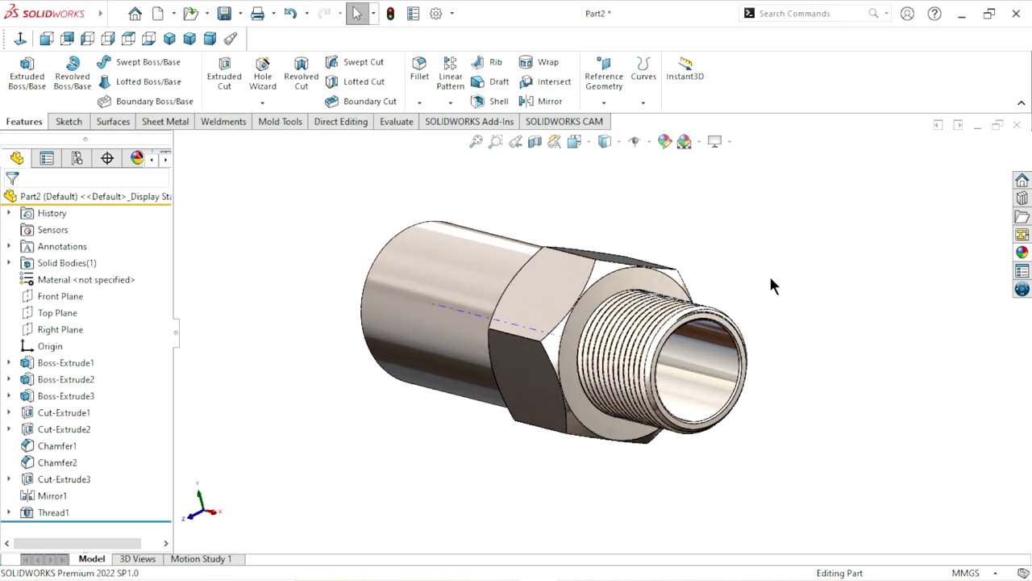
Change the part's appearance colour to yellow and return to isometric view
click(664, 142)
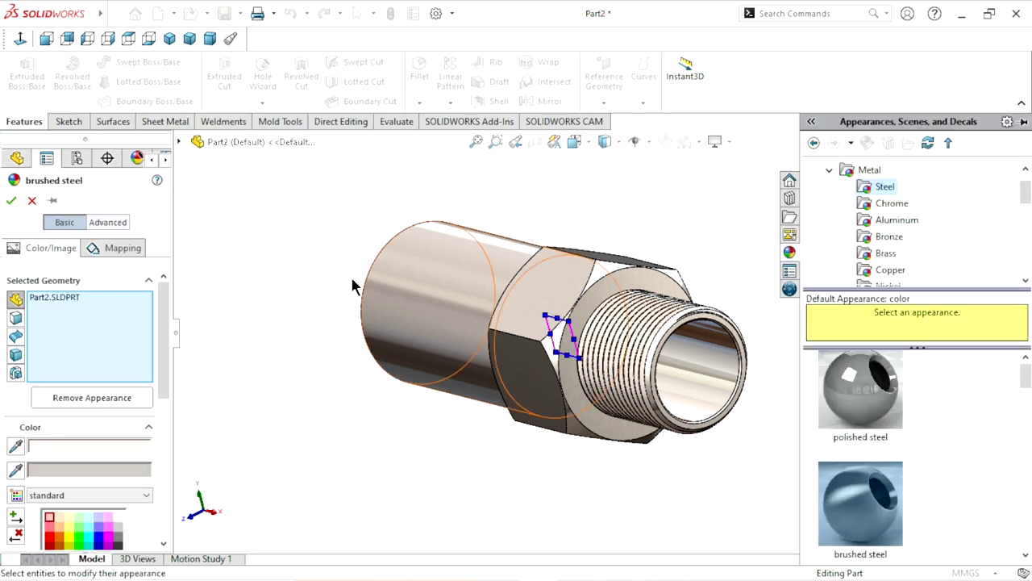
click(68, 540)
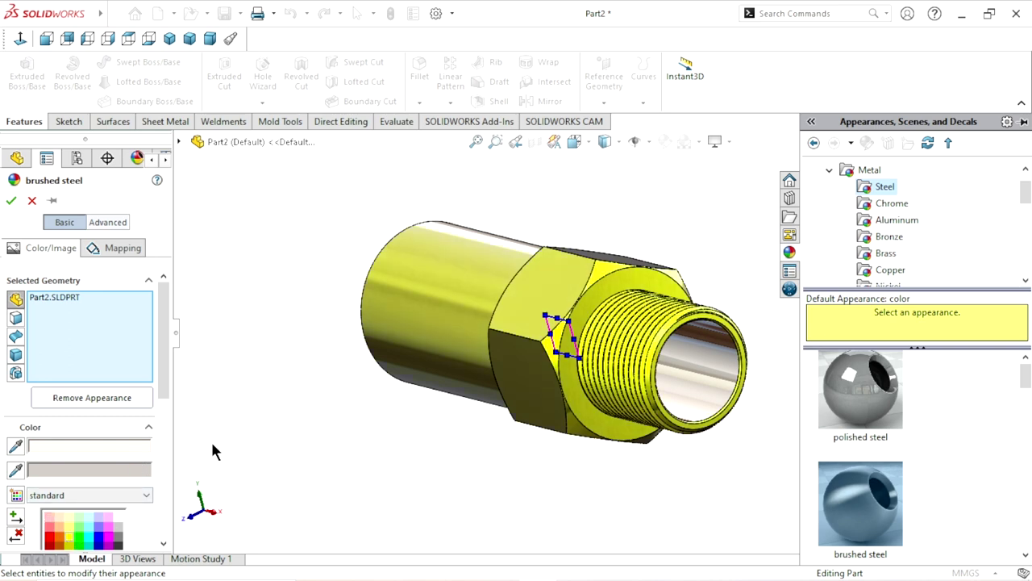
drag(161, 391, 161, 454)
scroll(161, 454, up, 3)
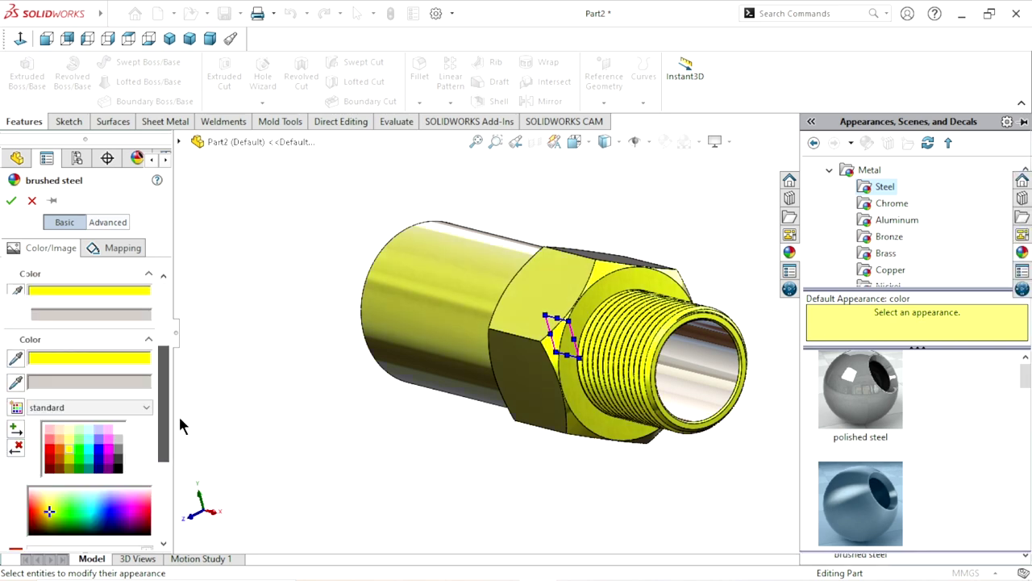
key(Return)
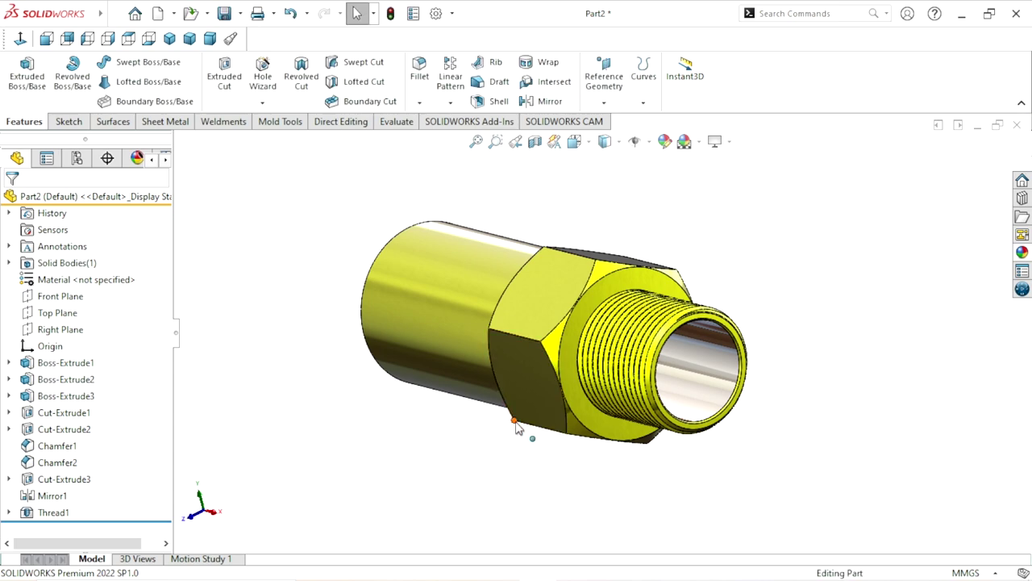
middle_drag(525, 433, 475, 417)
click(169, 38)
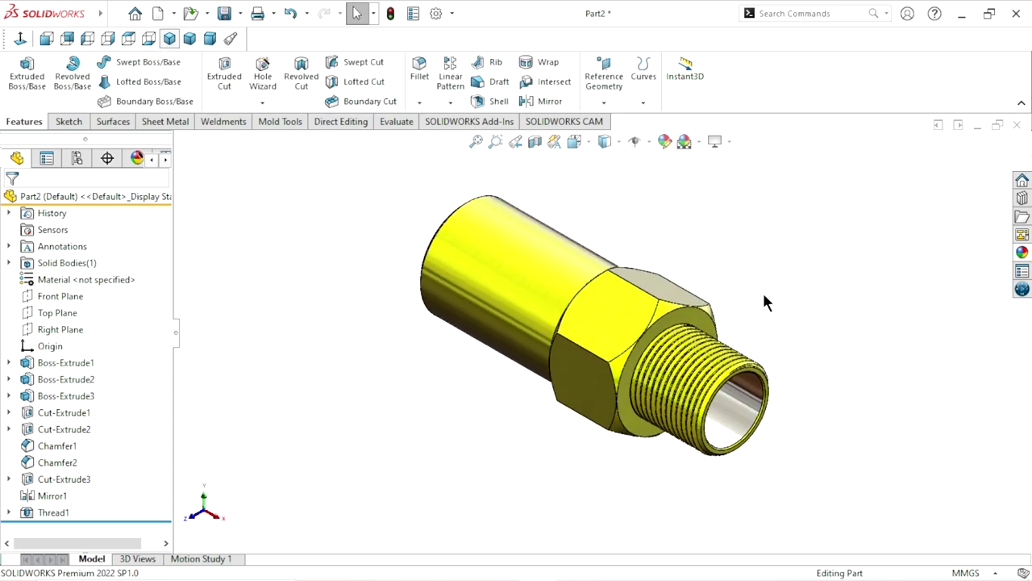
Select the collar ring face, the thread-end chamfer and the remaining thread faces
scroll(724, 428, down, 2)
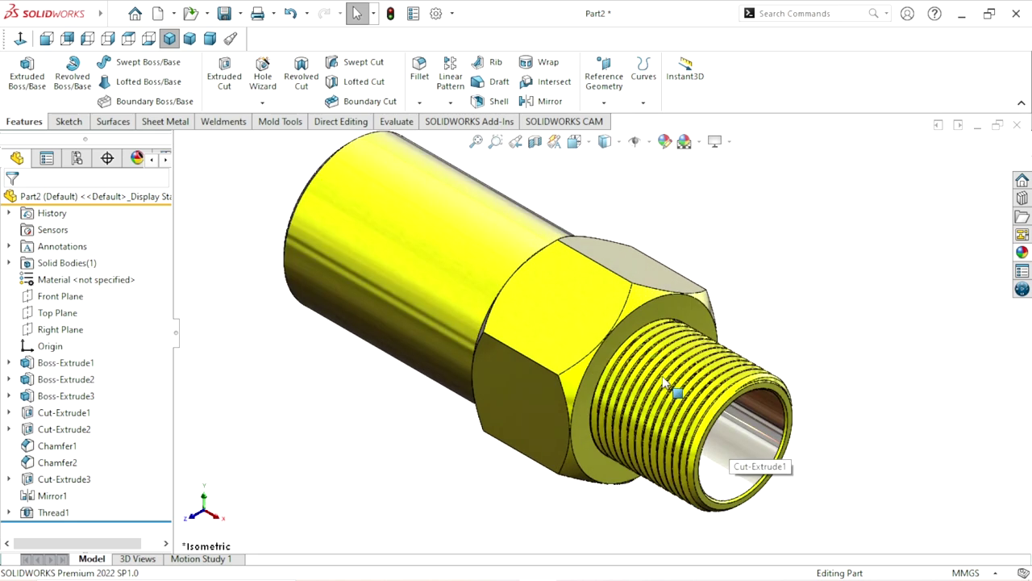
click(687, 306)
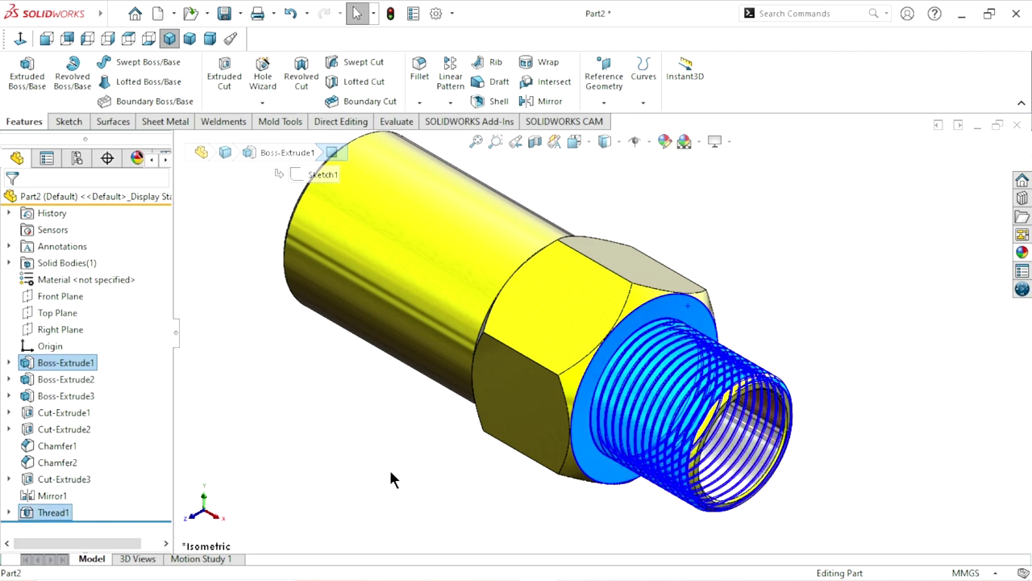
scroll(758, 459, down, 3)
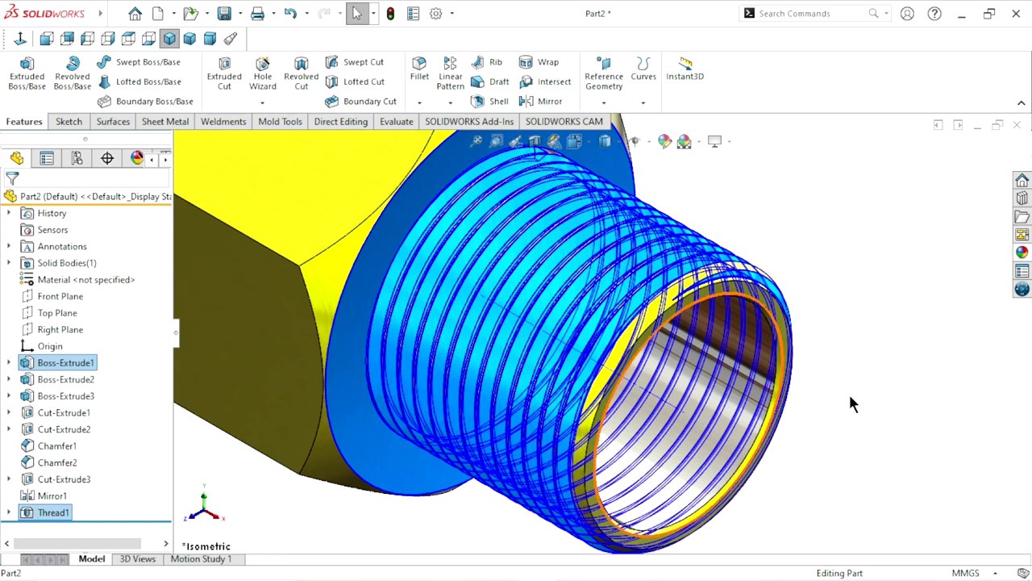
click(776, 413)
scroll(637, 300, down, 3)
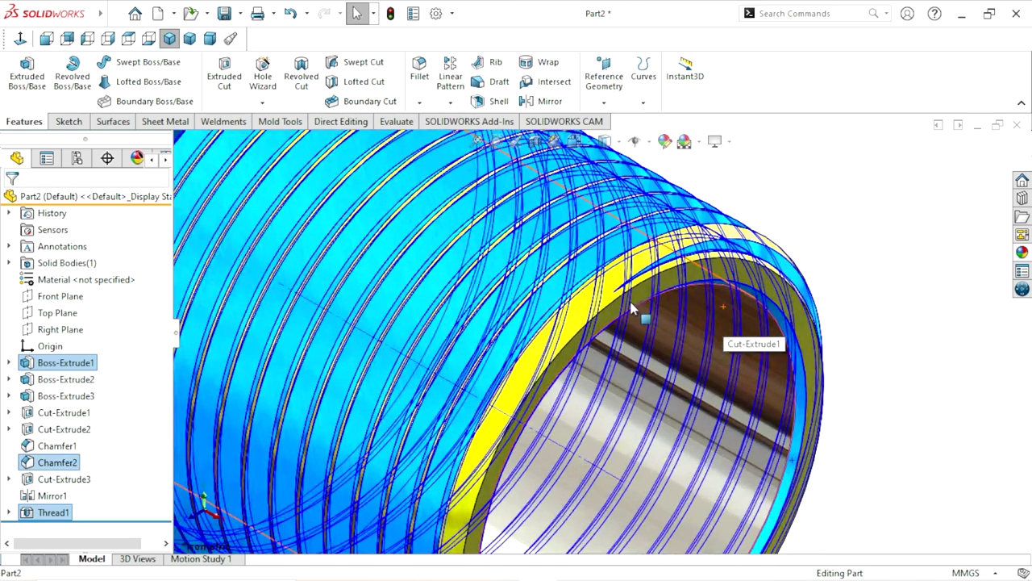
ctrl+click(637, 300)
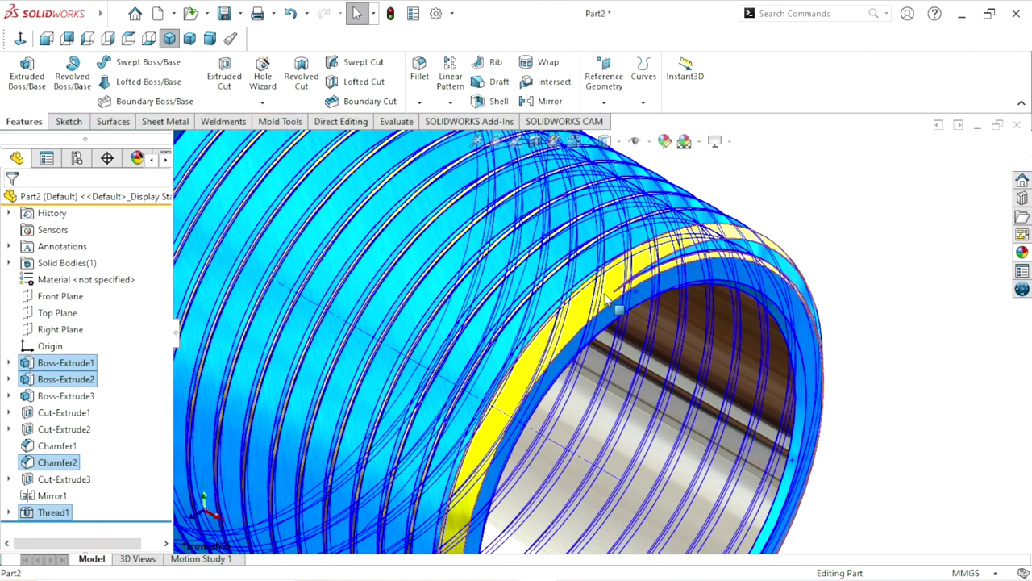
ctrl+click(614, 304)
scroll(483, 347, up, 3)
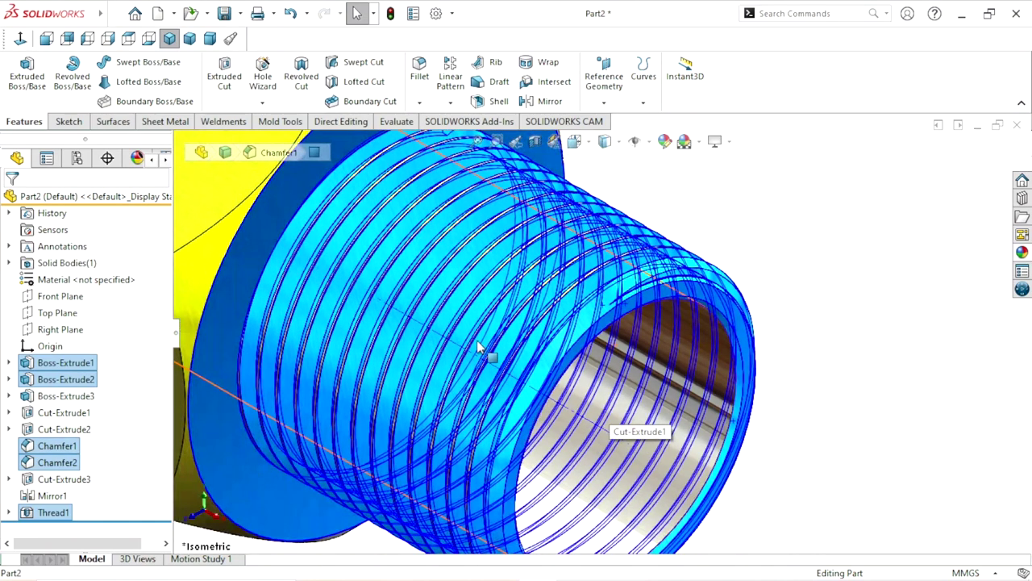
scroll(553, 327, down, 3)
scroll(646, 343, down, 3)
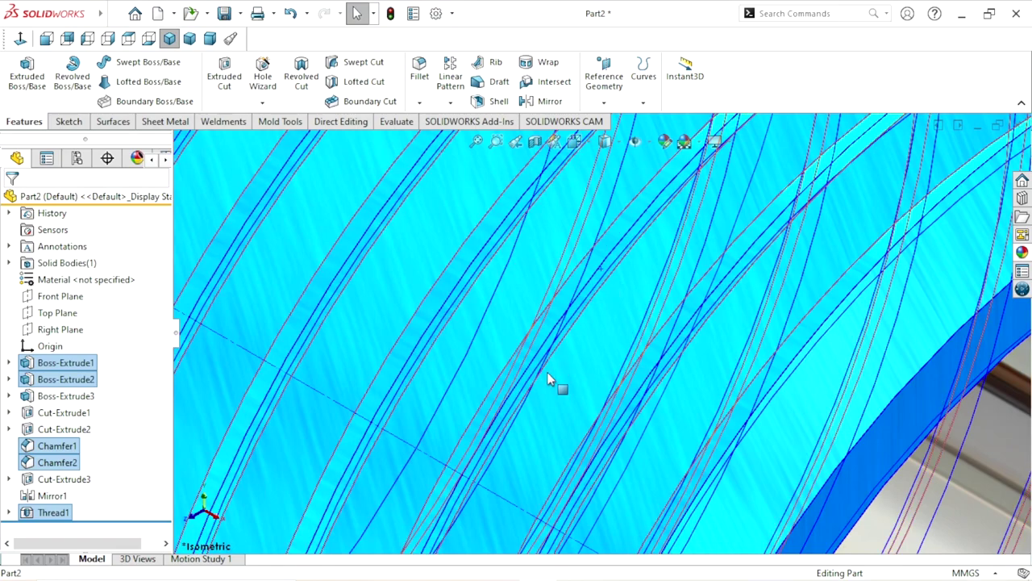
scroll(548, 379, up, 5)
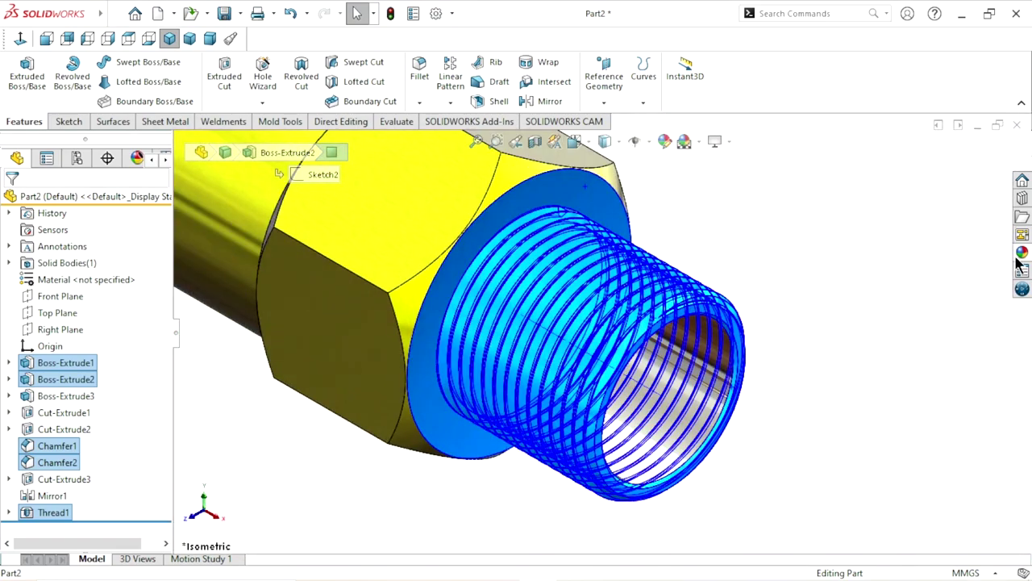
Apply the brushed steel appearance from Metal > Steel to the selected thread faces
click(1021, 253)
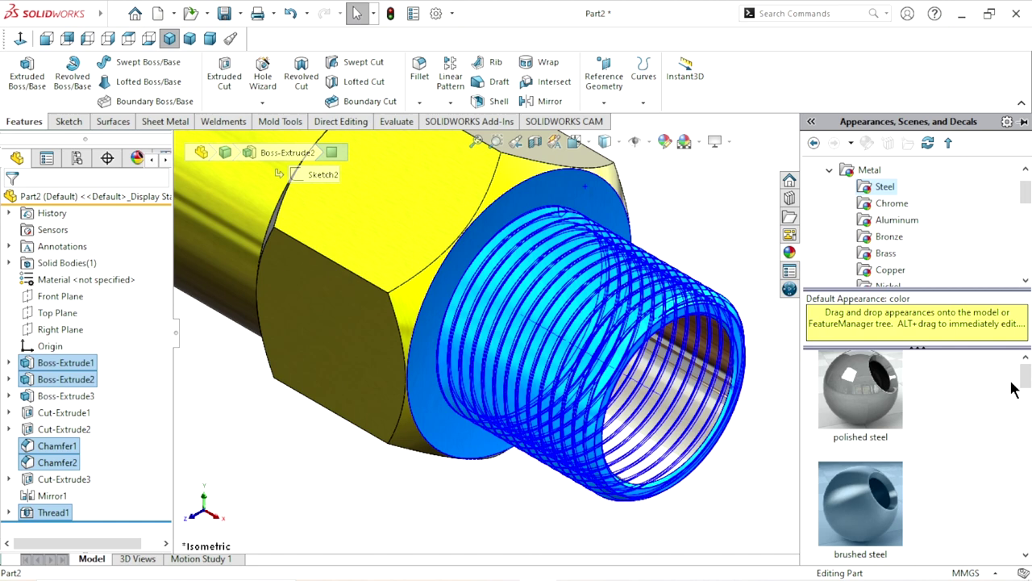
drag(1025, 375, 1027, 385)
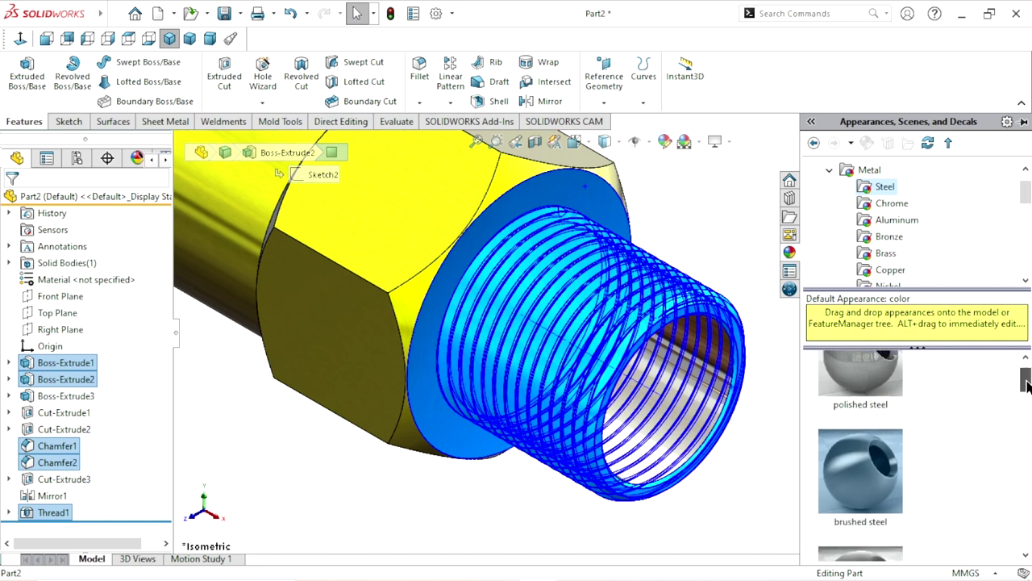
click(876, 472)
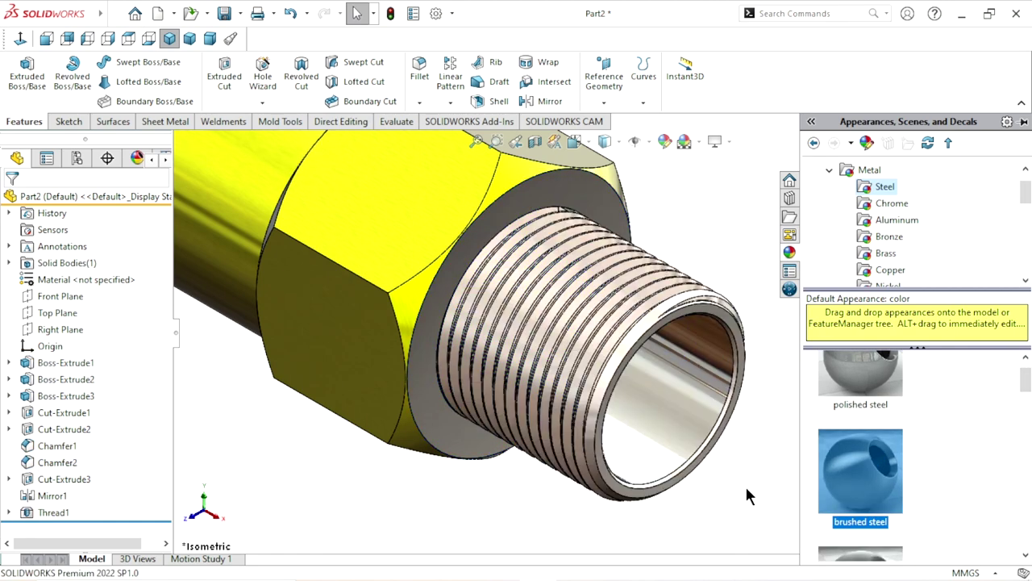
scroll(660, 506, up, 3)
scroll(637, 435, down, 2)
scroll(633, 420, down, 2)
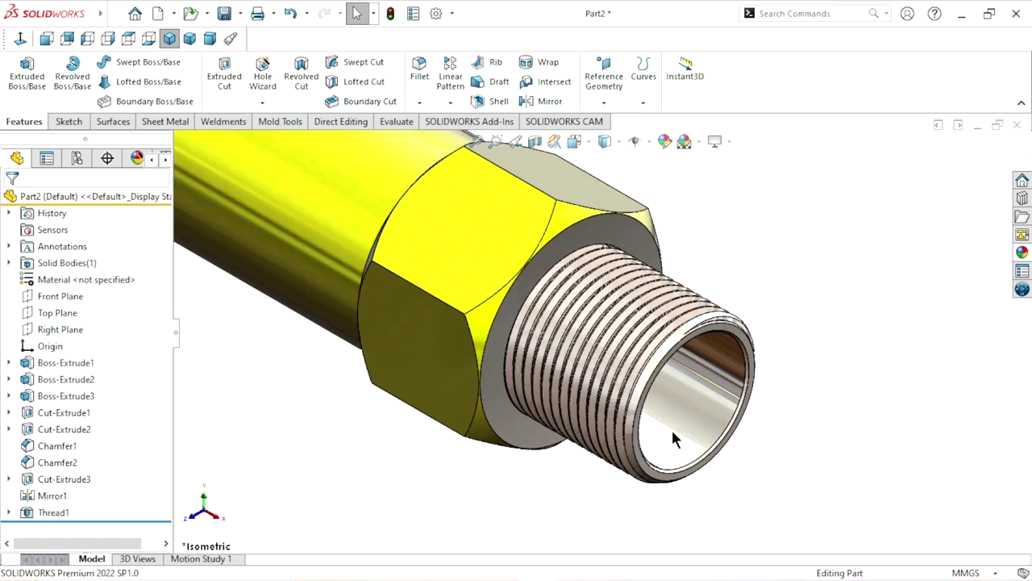
Orbit to inspect the steel thread, then return to the isometric view
mouse_move(776, 433)
middle_down()
mouse_move(825, 363)
mouse_move(841, 382)
mouse_move(807, 433)
mouse_move(696, 431)
middle_up()
scroll(696, 431, up, 2)
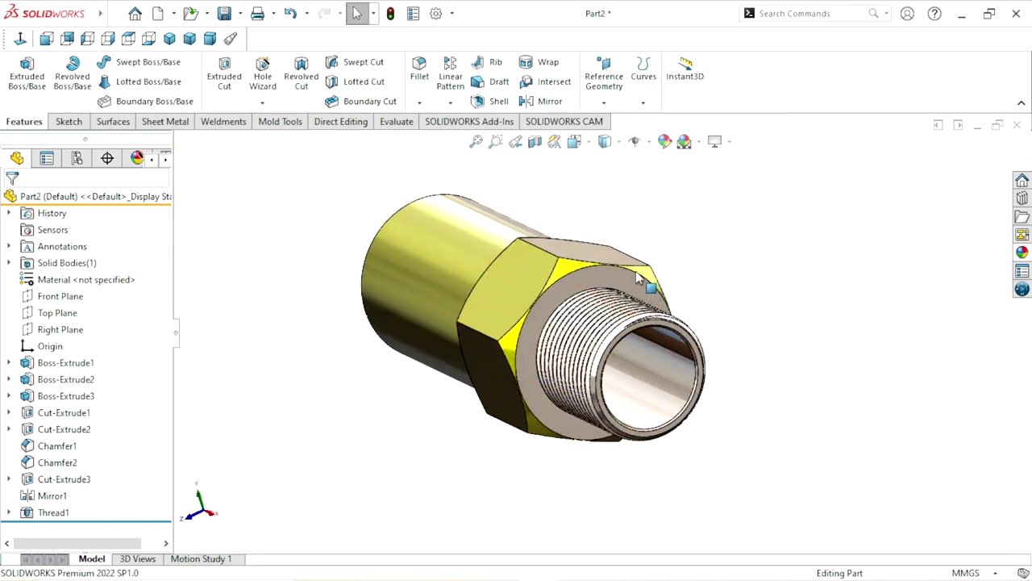
click(171, 40)
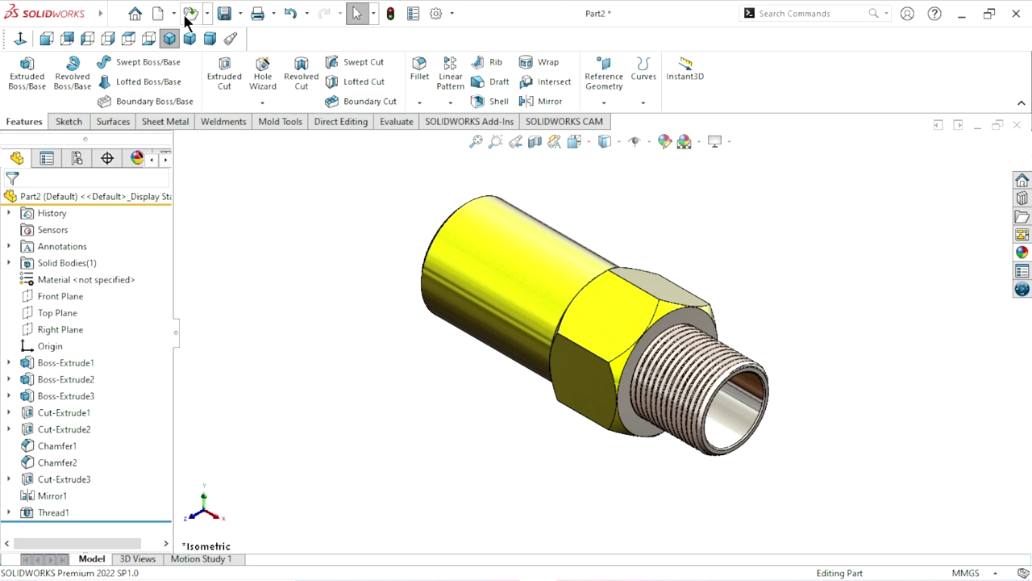
Start saving the part and browse to the Desktop\3D\Jack folder
click(224, 13)
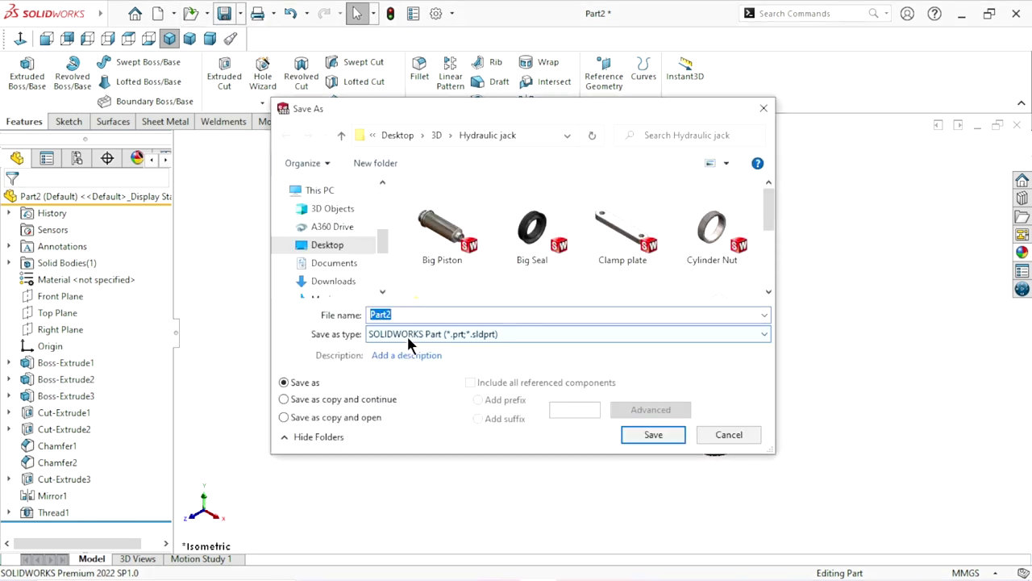
click(341, 134)
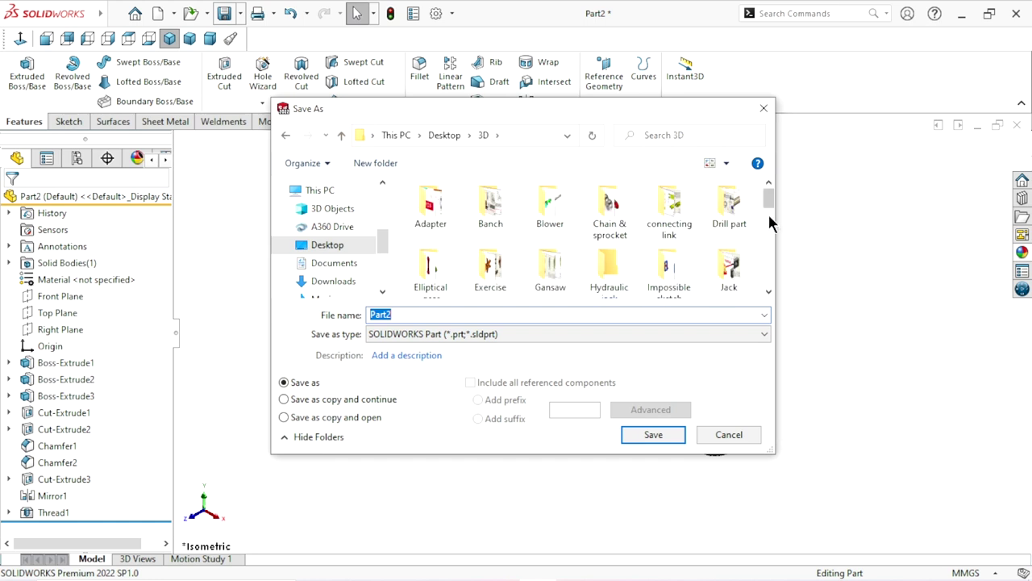
scroll(769, 201, down, 1)
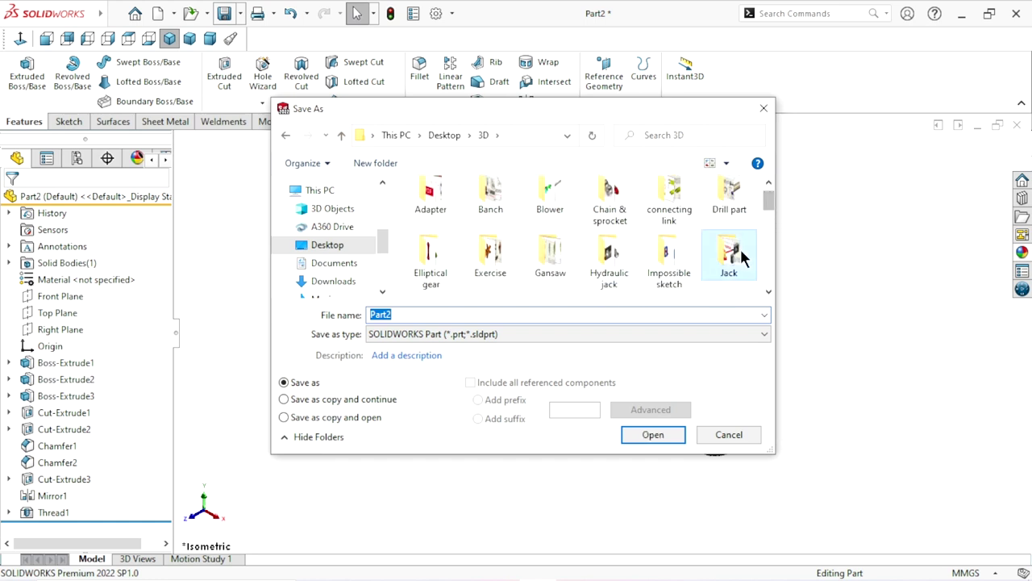
click(712, 273)
double_click(713, 273)
Name the file 'small cylinder' and save it, rebuilding the model first
double_click(417, 315)
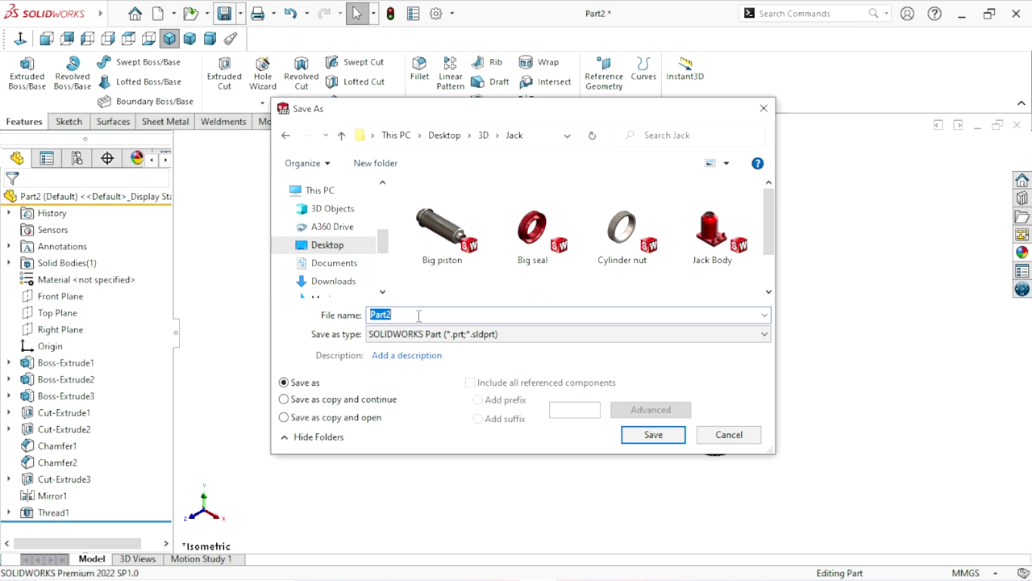
text(small cylinder)
click(638, 440)
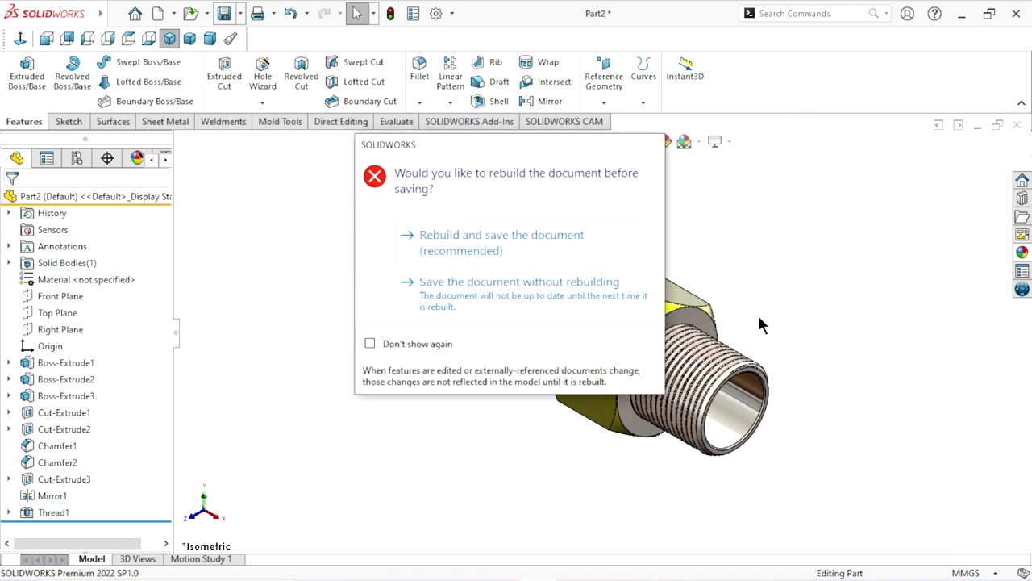
click(566, 241)
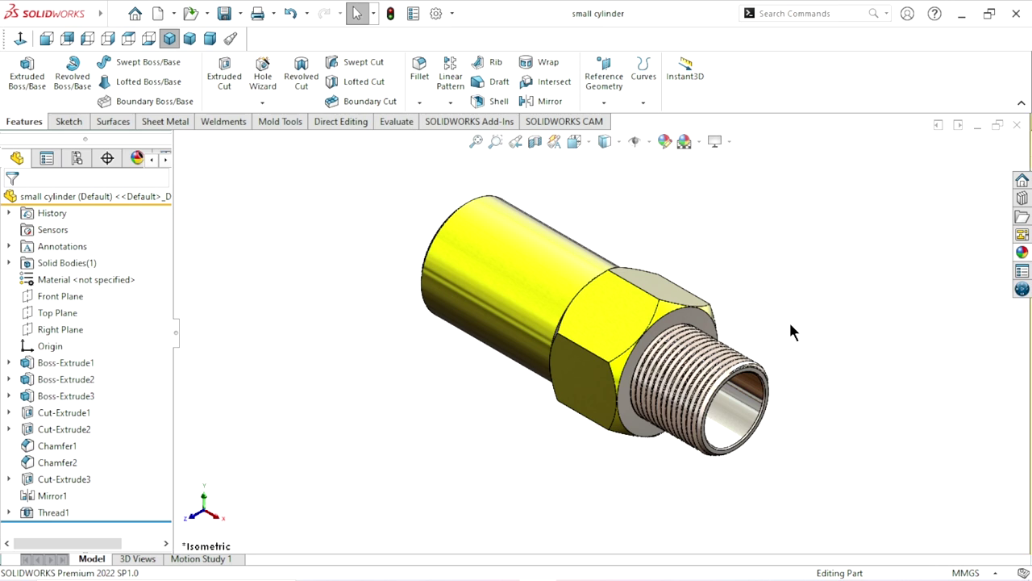
scroll(757, 342, up, 2)
scroll(680, 383, down, 2)
scroll(585, 409, down, 1)
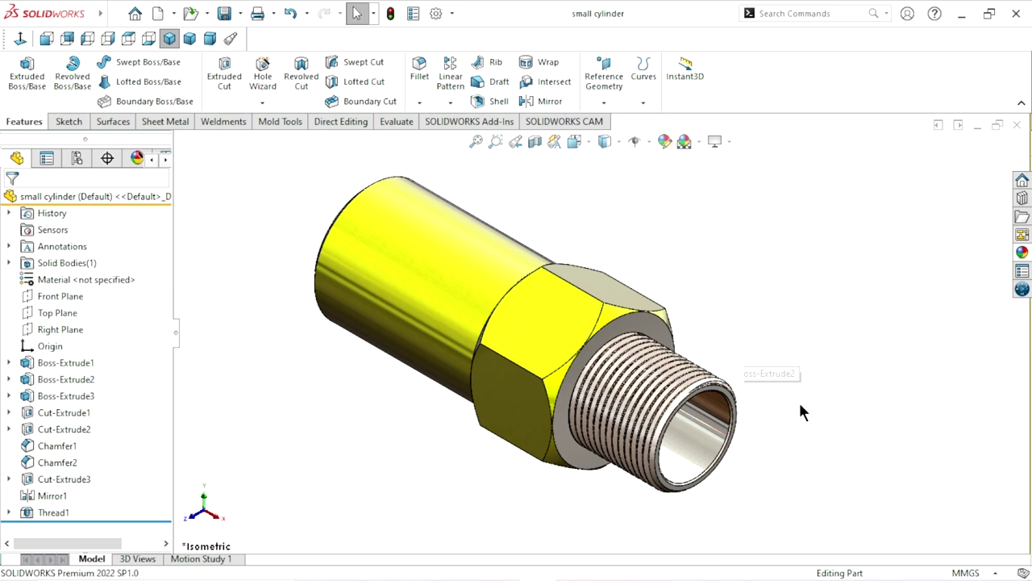
scroll(721, 438, up, 1)
scroll(688, 338, down, 1)
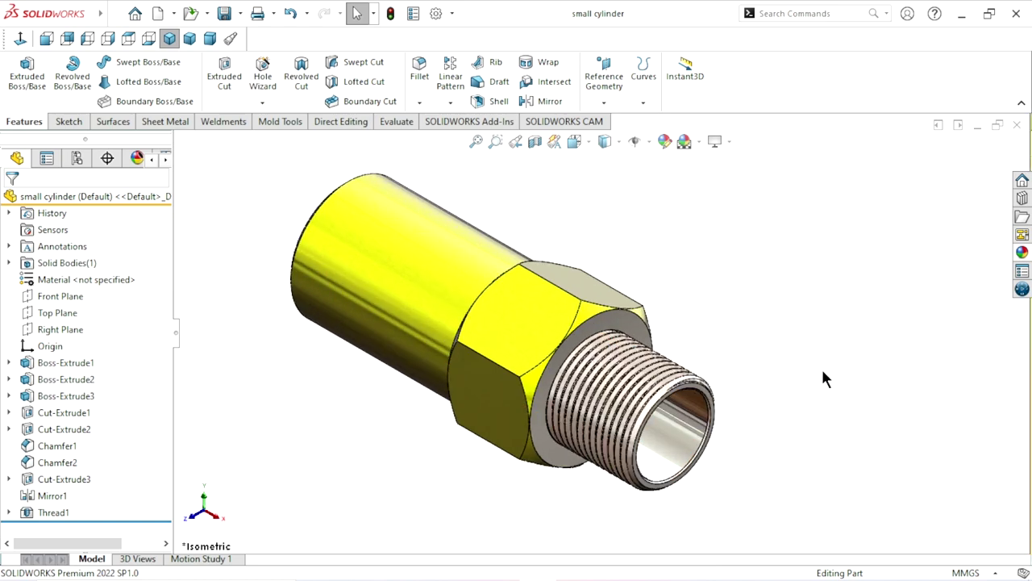